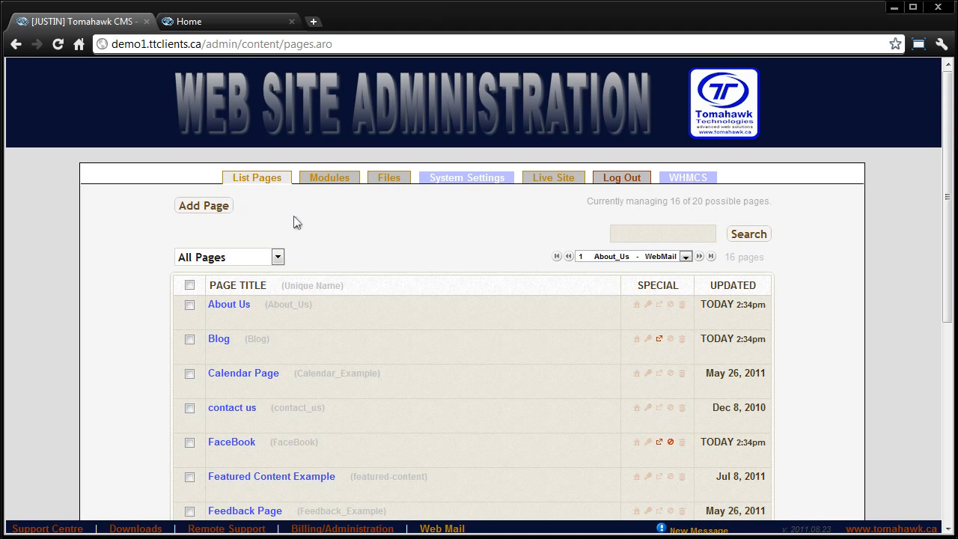
Examine the help notes for the page filter, search field, page-range selector and the About Us row's edit and view actions
{"action": "mouse_move", "coordinate": [217, 262]}
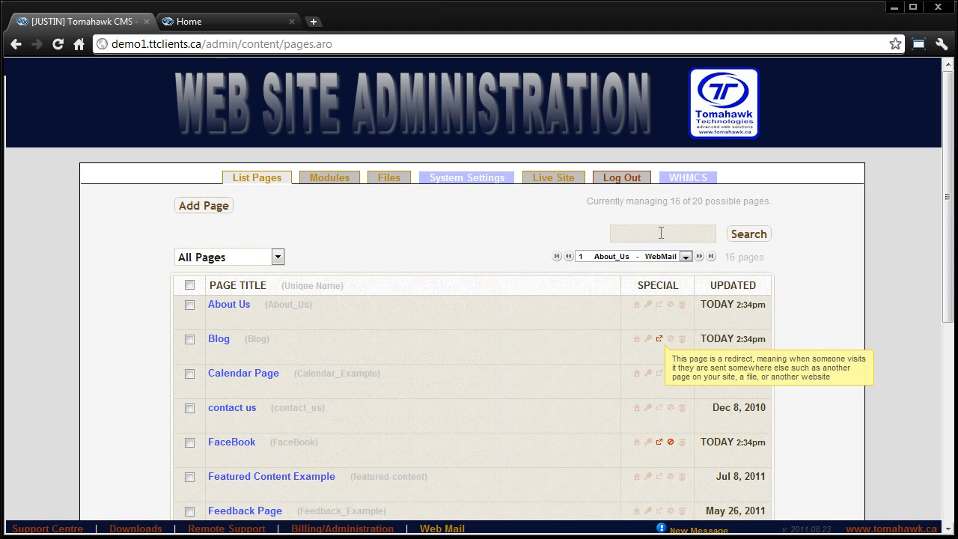
{"action": "mouse_move", "coordinate": [660, 233]}
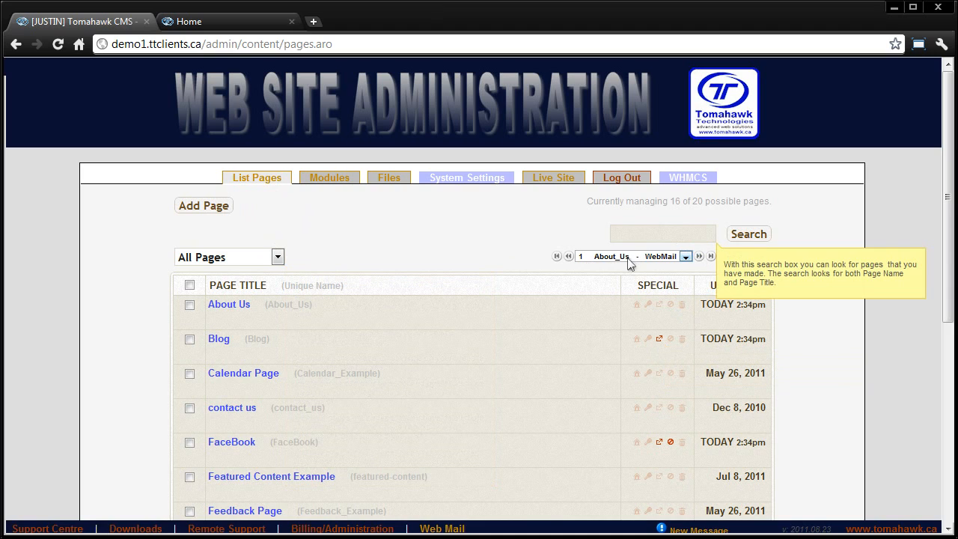
{"action": "mouse_move", "coordinate": [628, 262]}
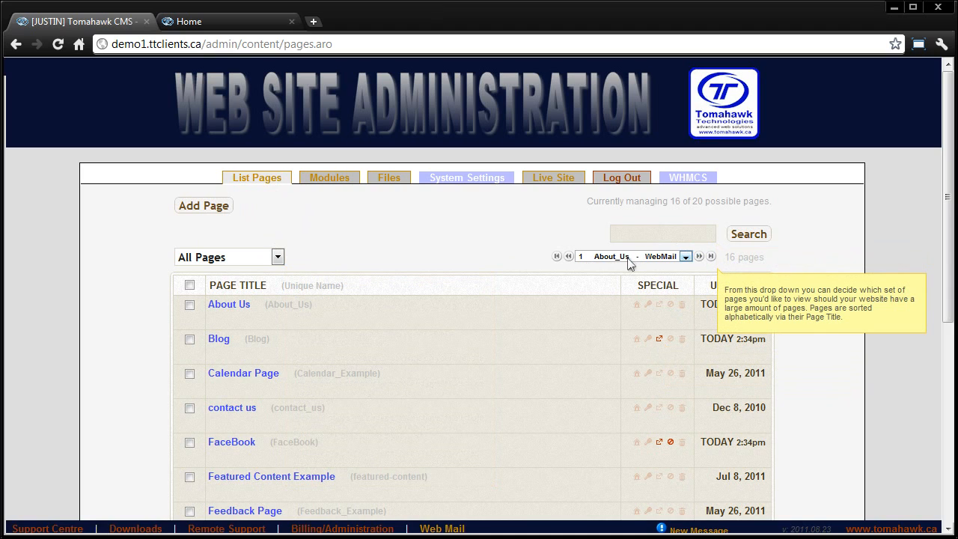
{"action": "mouse_move", "coordinate": [277, 324]}
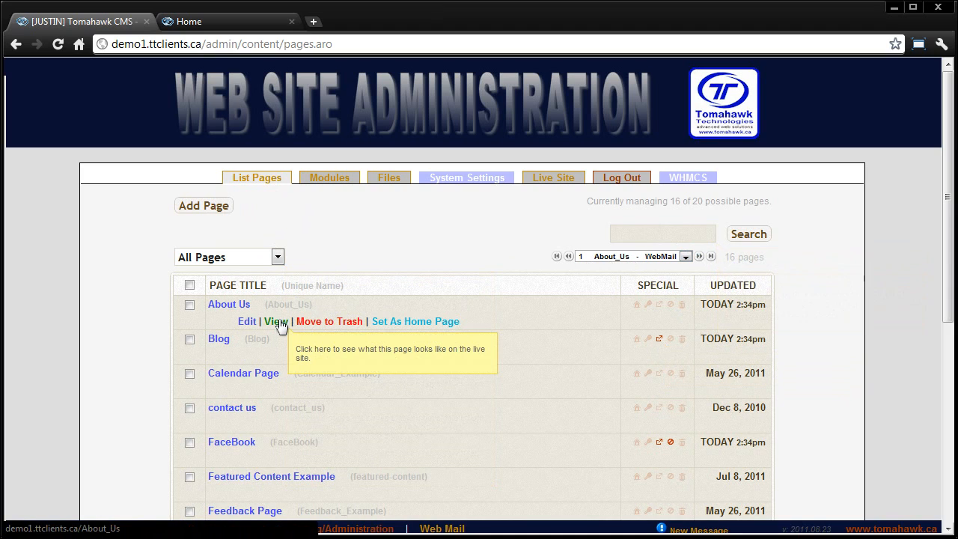
{"action": "mouse_move", "coordinate": [245, 329]}
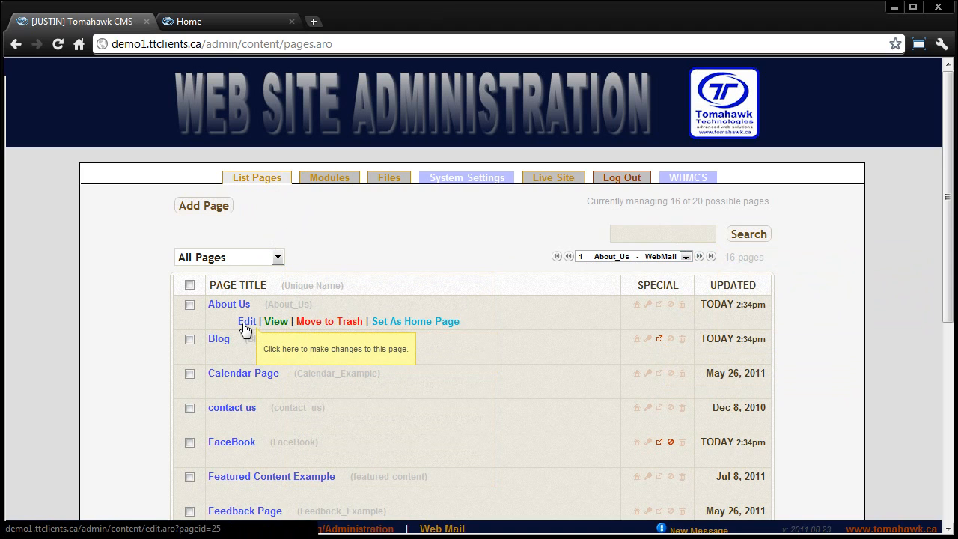
{"action": "scroll", "coordinate": [363, 258], "scroll_direction": "down", "scroll_amount": 1}
{"action": "scroll", "coordinate": [419, 263], "scroll_direction": "up", "scroll_amount": 1}
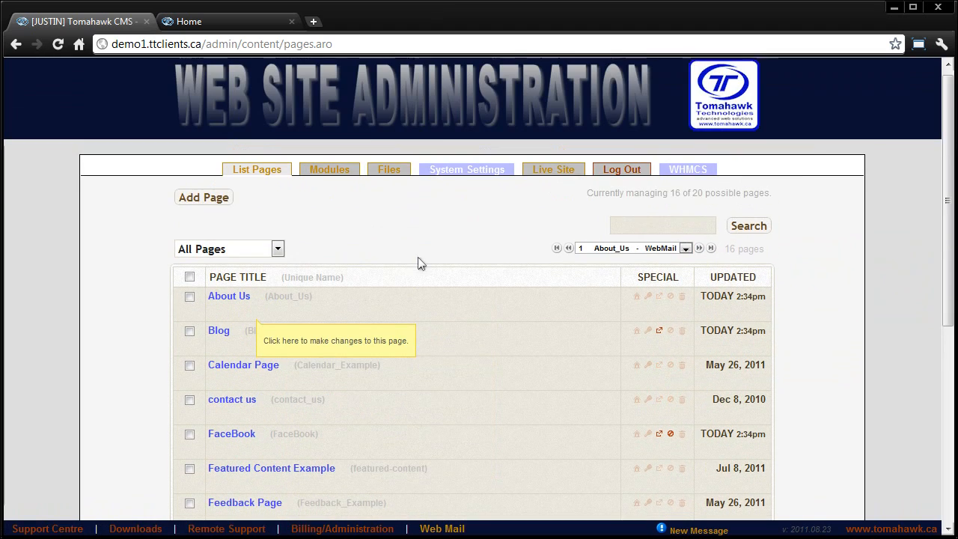
{"action": "scroll", "coordinate": [408, 263], "scroll_direction": "up", "scroll_amount": 1}
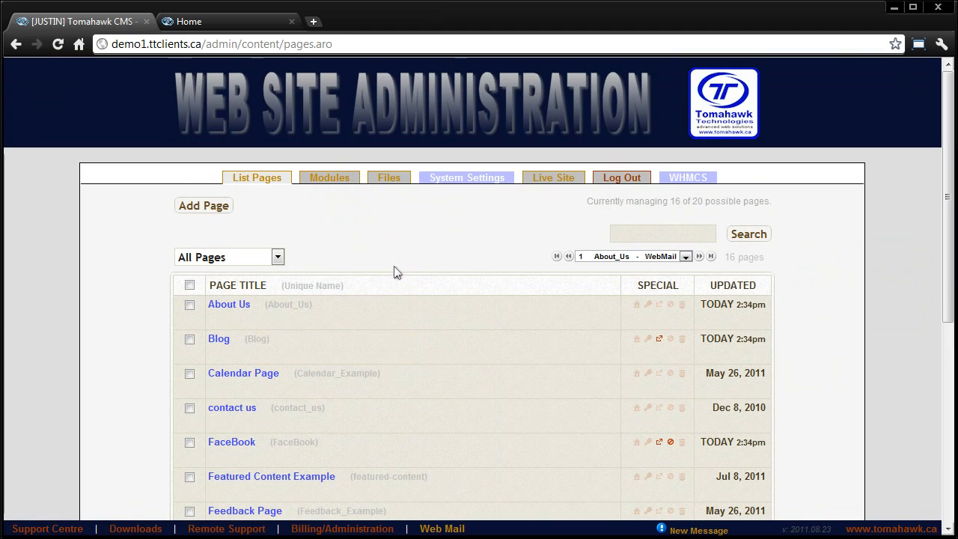
Open the blank form for adding a new page, and return to the page list
{"action": "left_click", "coordinate": [416, 218]}
{"action": "left_click", "coordinate": [204, 205]}
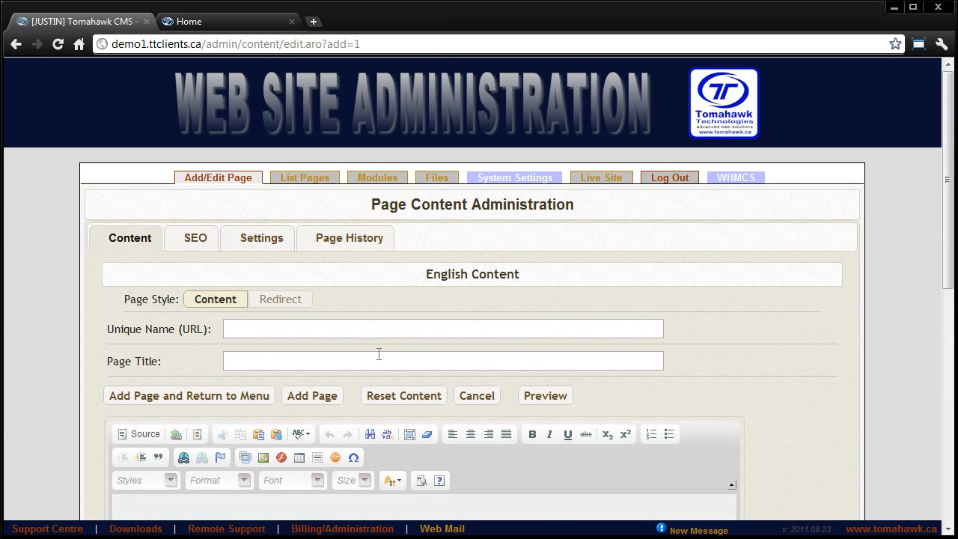
{"action": "key", "text": "alt+Left"}
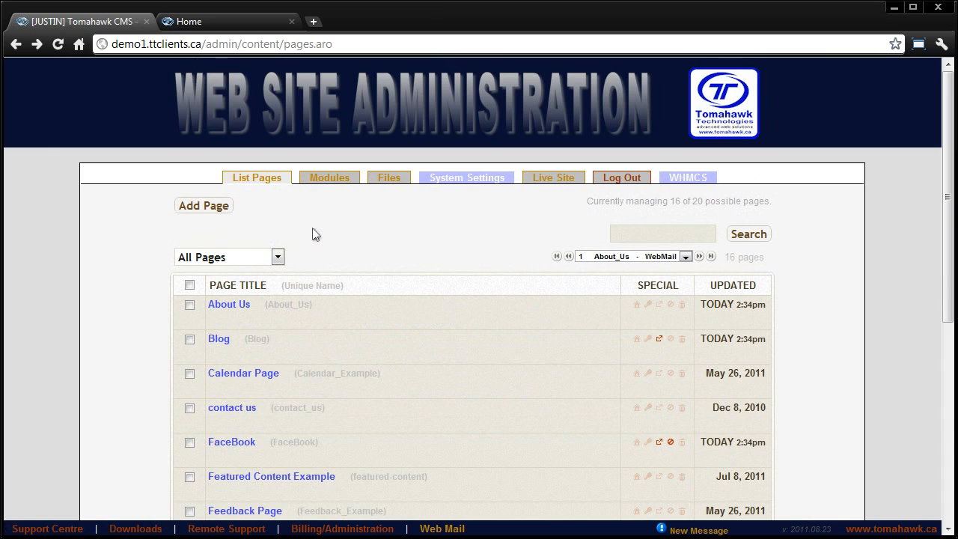
Look through the page list and search it for "contact"
{"action": "left_click", "coordinate": [637, 232]}
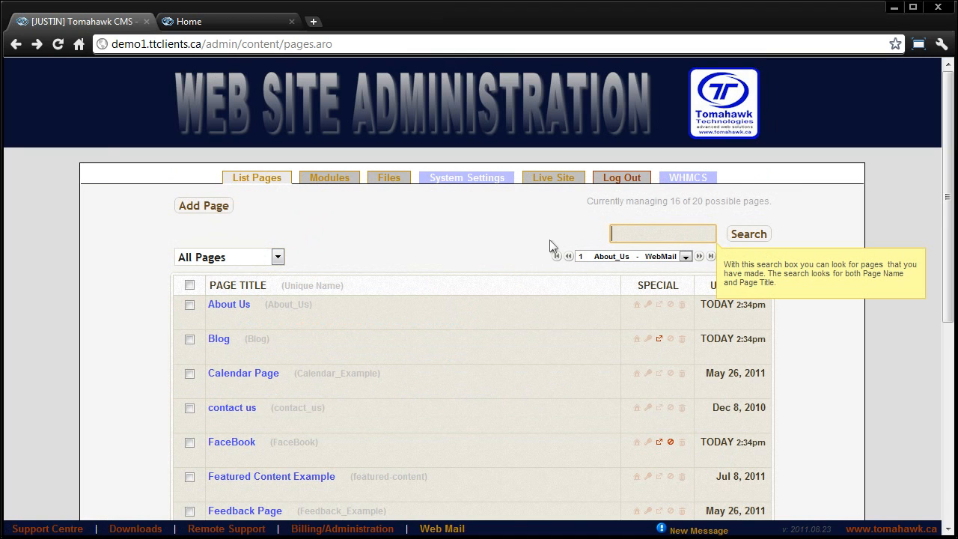
{"action": "scroll", "coordinate": [530, 222], "scroll_direction": "down", "scroll_amount": 5}
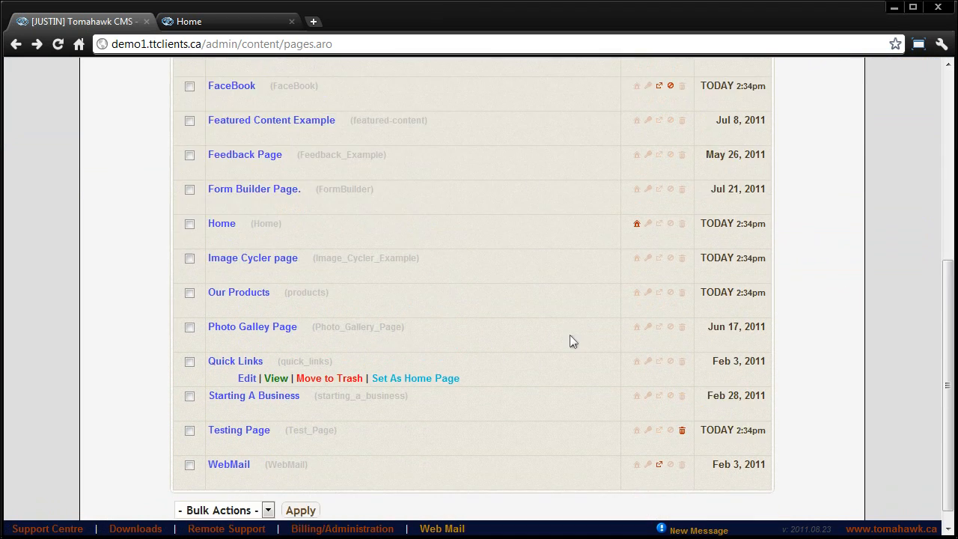
{"action": "scroll", "coordinate": [315, 283], "scroll_direction": "up", "scroll_amount": 5}
{"action": "scroll", "coordinate": [417, 291], "scroll_direction": "down", "scroll_amount": 5}
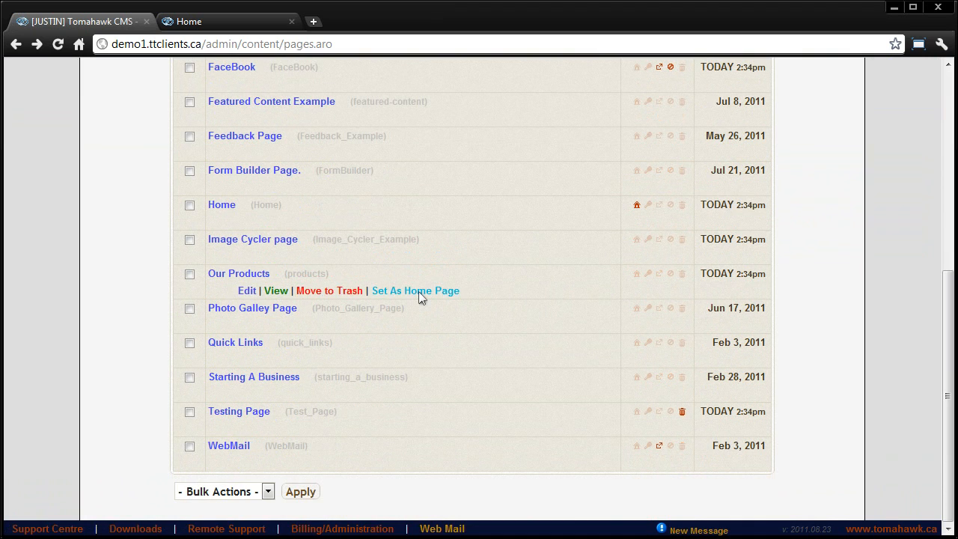
{"action": "scroll", "coordinate": [418, 291], "scroll_direction": "up", "scroll_amount": 2}
{"action": "scroll", "coordinate": [404, 276], "scroll_direction": "down", "scroll_amount": 2}
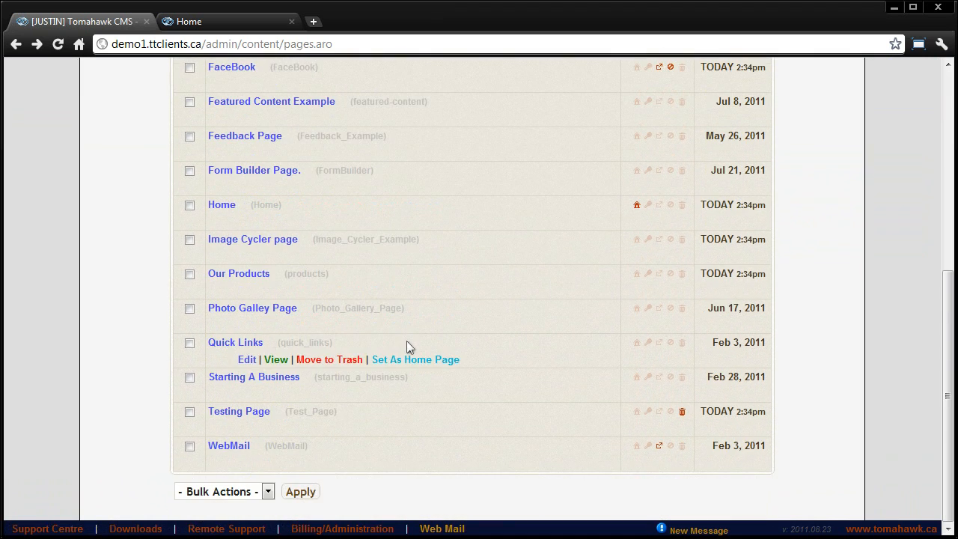
{"action": "scroll", "coordinate": [406, 346], "scroll_direction": "up", "scroll_amount": 5}
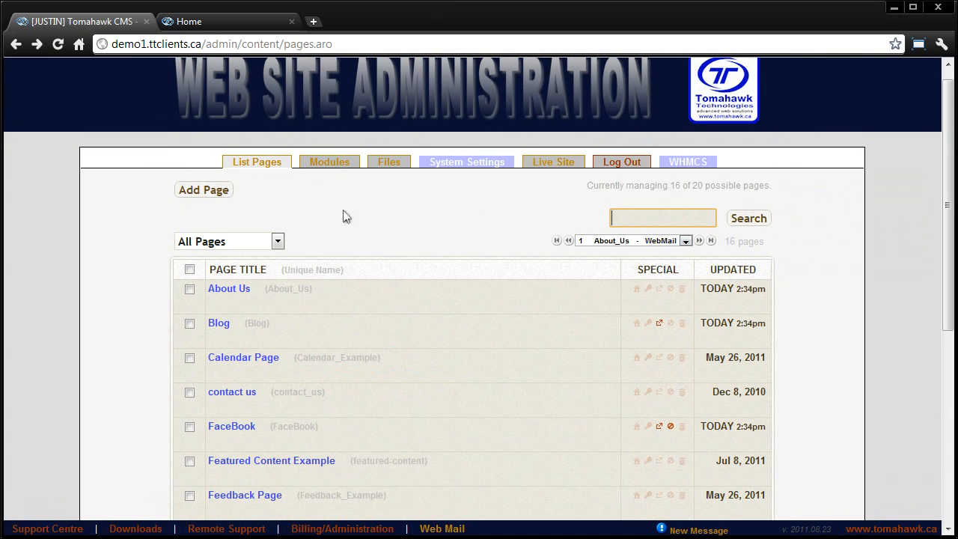
{"action": "scroll", "coordinate": [345, 216], "scroll_direction": "down", "scroll_amount": 3}
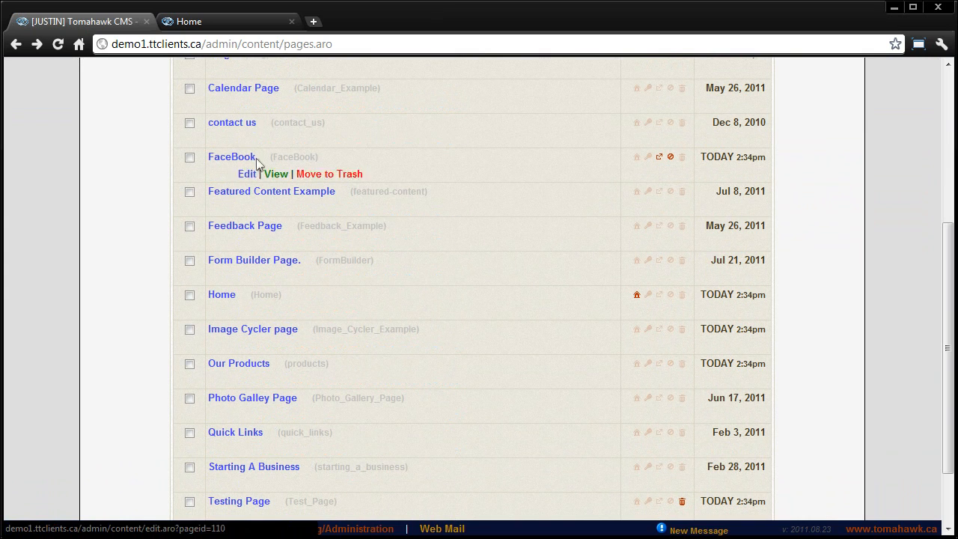
{"action": "scroll", "coordinate": [336, 256], "scroll_direction": "up", "scroll_amount": 2}
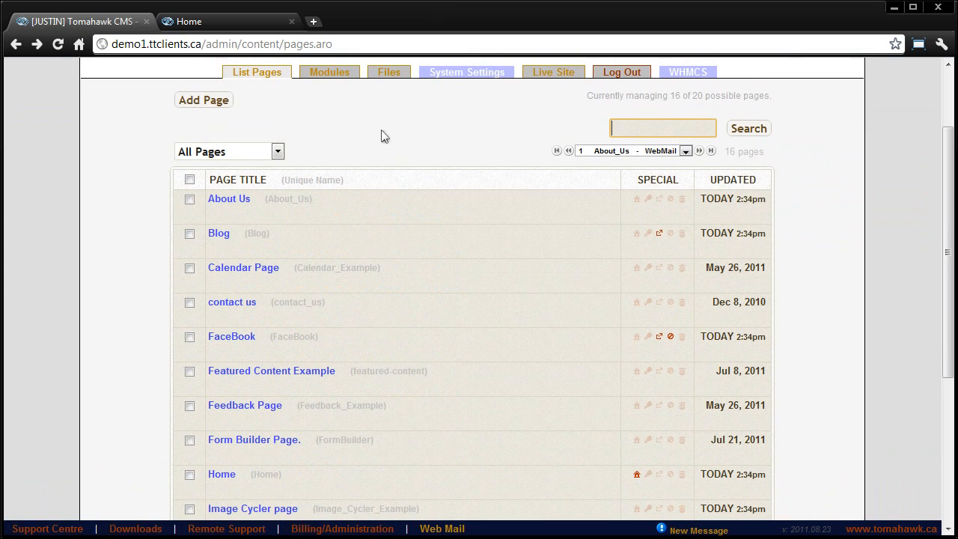
{"action": "type", "text": "cont"}
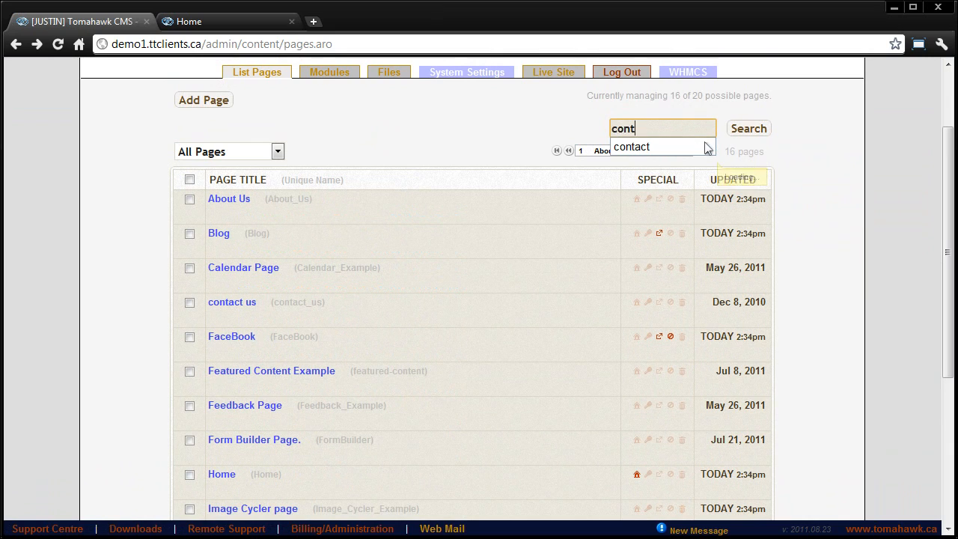
{"action": "left_click", "coordinate": [707, 147]}
{"action": "key", "text": "Return"}
View the contact us page on the live site, look over its contact details, and close it
{"action": "mouse_move", "coordinate": [263, 308]}
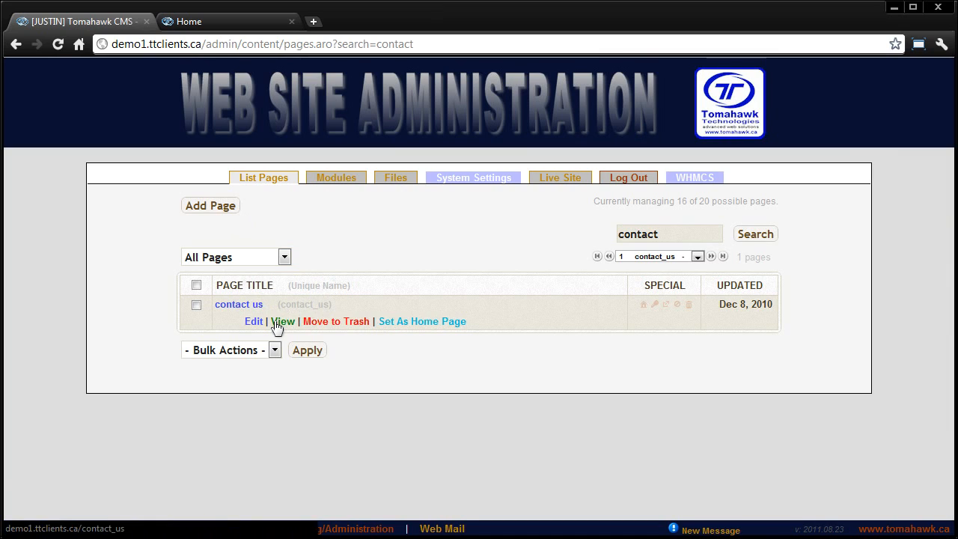
{"action": "left_click", "coordinate": [282, 322]}
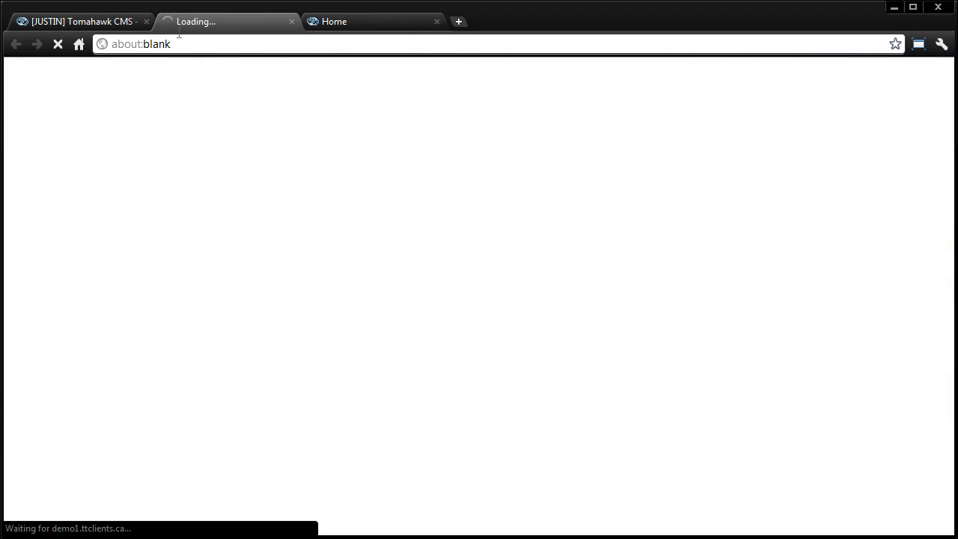
{"action": "scroll", "coordinate": [347, 389], "scroll_direction": "down", "scroll_amount": 3}
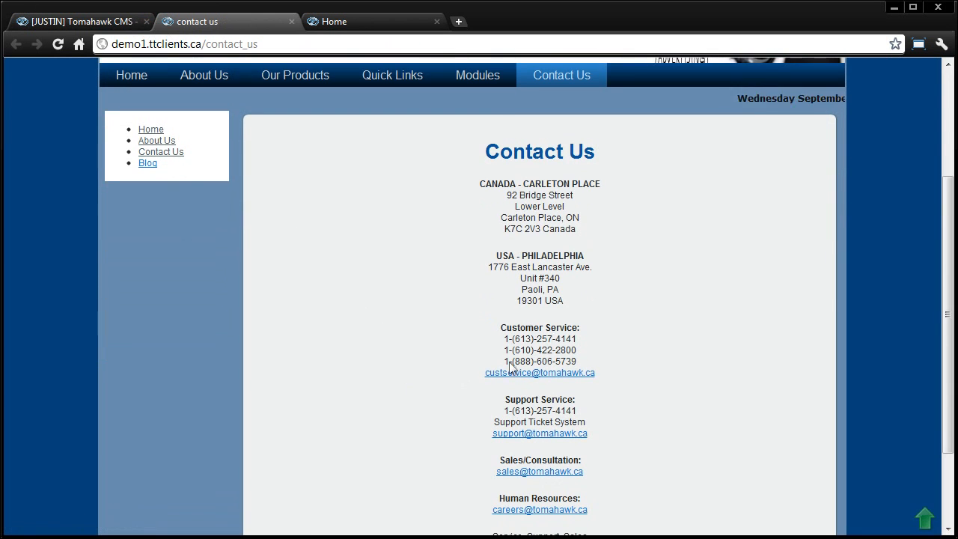
{"action": "left_click_drag", "start_coordinate": [518, 179], "coordinate": [560, 319]}
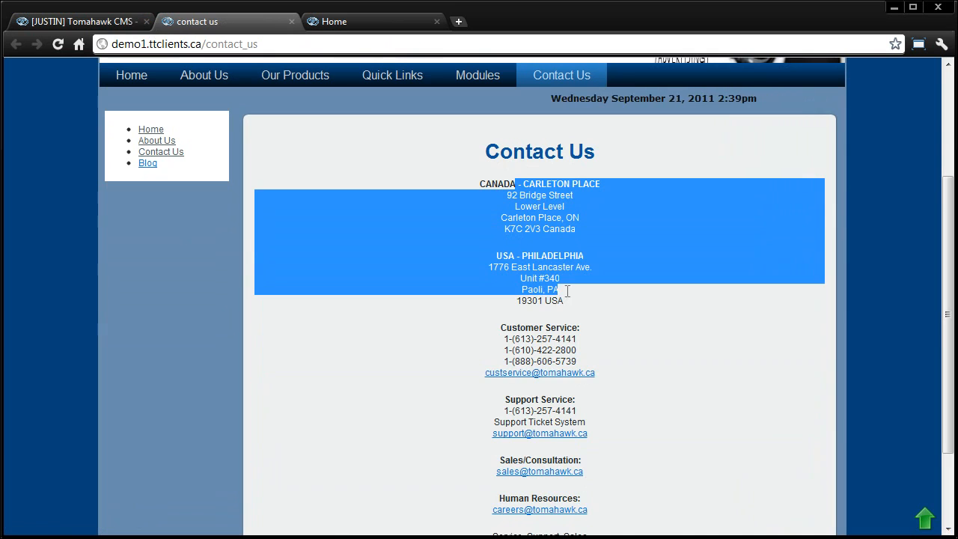
{"action": "left_click", "coordinate": [538, 212]}
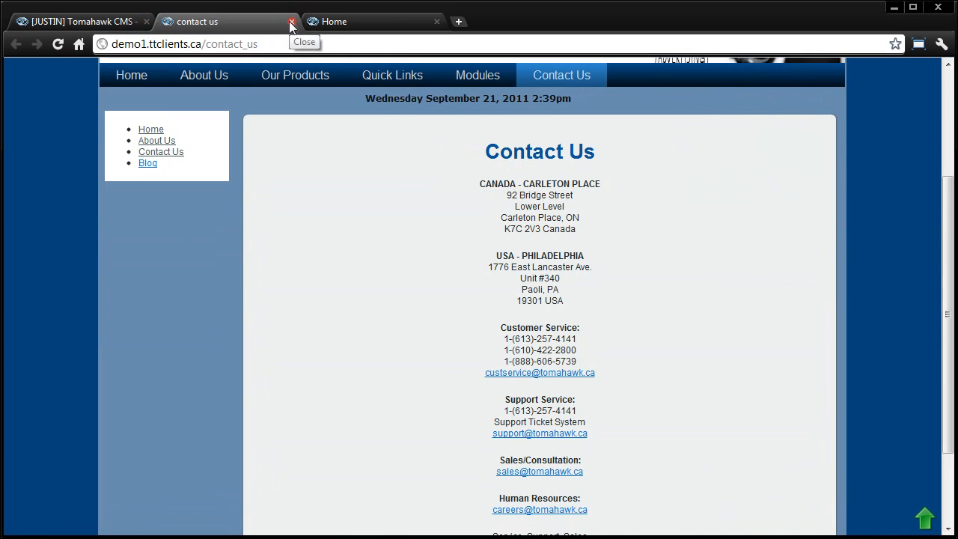
{"action": "left_click", "coordinate": [291, 21]}
Open the contact us page for editing, inspect its unique name and page title, and return to the full page list
{"action": "left_click", "coordinate": [252, 325]}
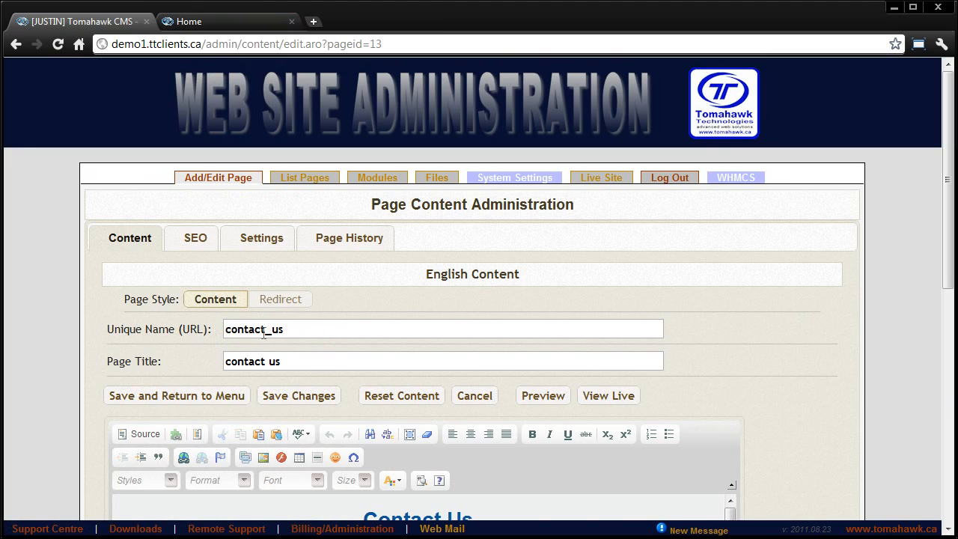
{"action": "mouse_move", "coordinate": [263, 334]}
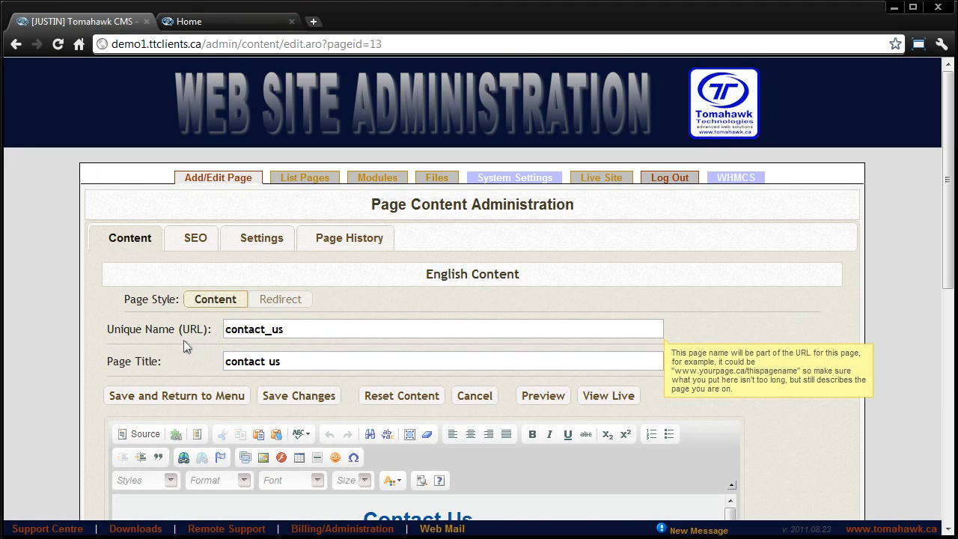
{"action": "left_click_drag", "start_coordinate": [307, 366], "coordinate": [238, 364]}
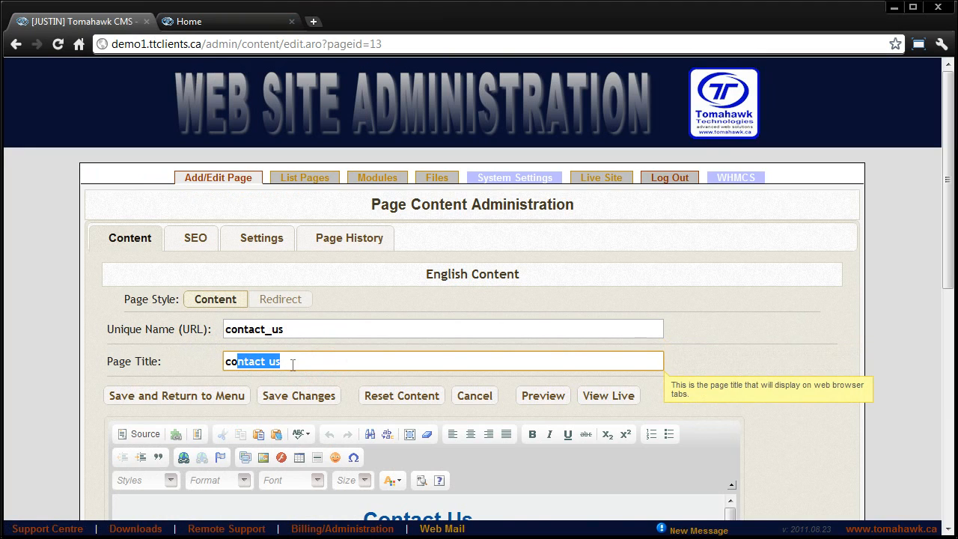
{"action": "left_click", "coordinate": [293, 365]}
{"action": "left_click", "coordinate": [301, 181]}
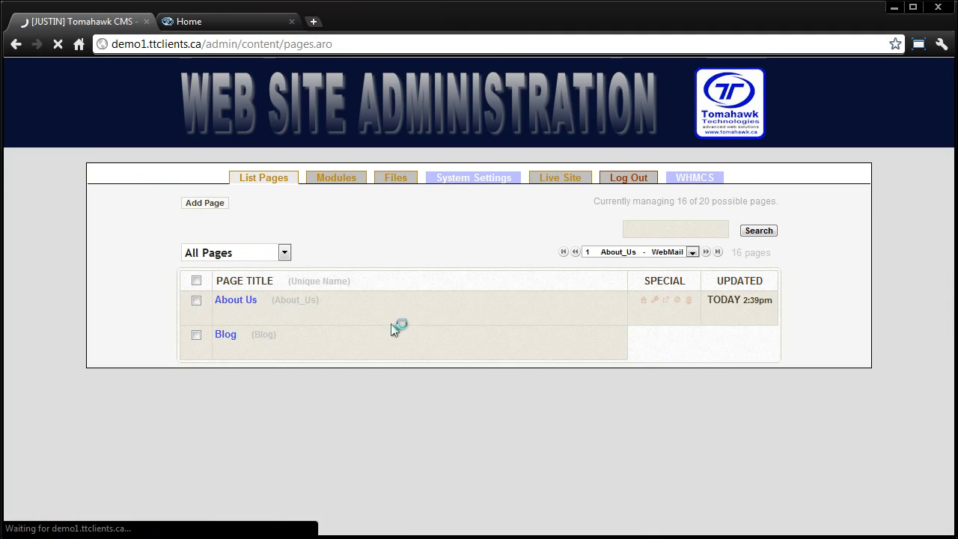
Examine the available sets in the page-range selector and compare them with the full alphabetical list of pages
{"action": "left_click", "coordinate": [625, 257]}
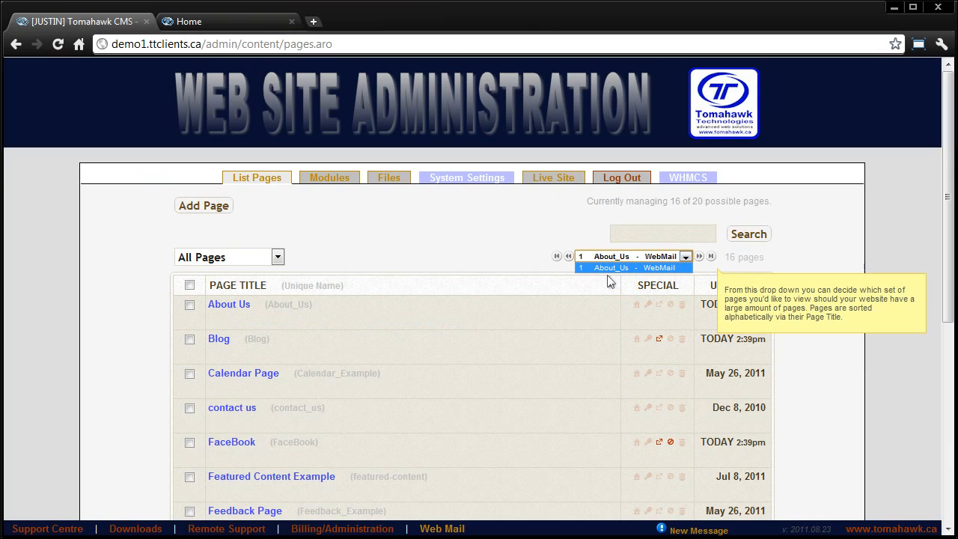
{"action": "left_click", "coordinate": [398, 248]}
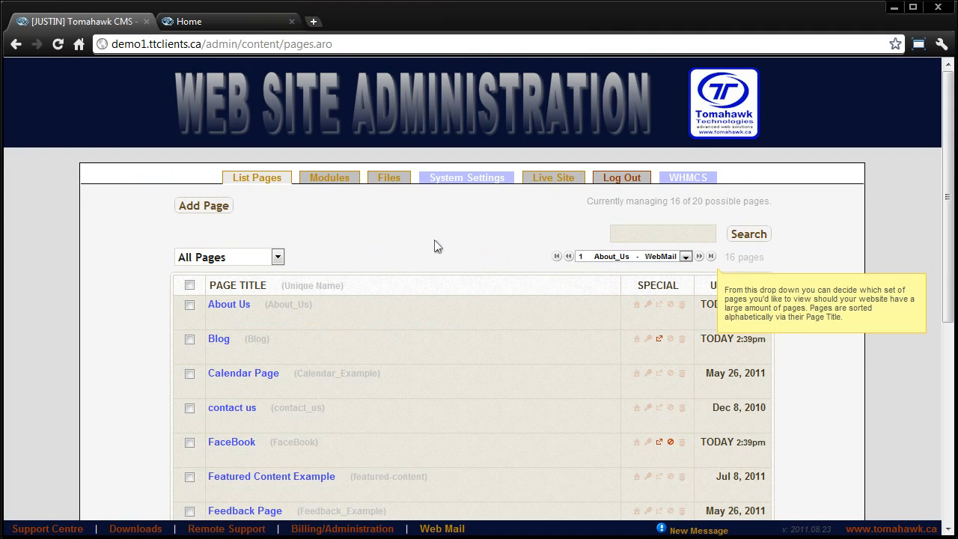
{"action": "scroll", "coordinate": [449, 250], "scroll_direction": "down", "scroll_amount": 5}
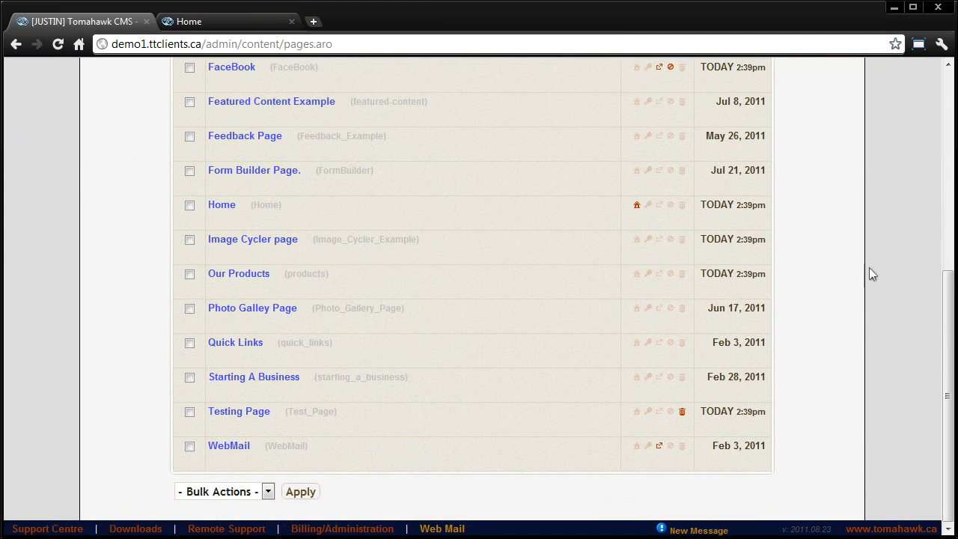
{"action": "scroll", "coordinate": [496, 301], "scroll_direction": "up", "scroll_amount": 5}
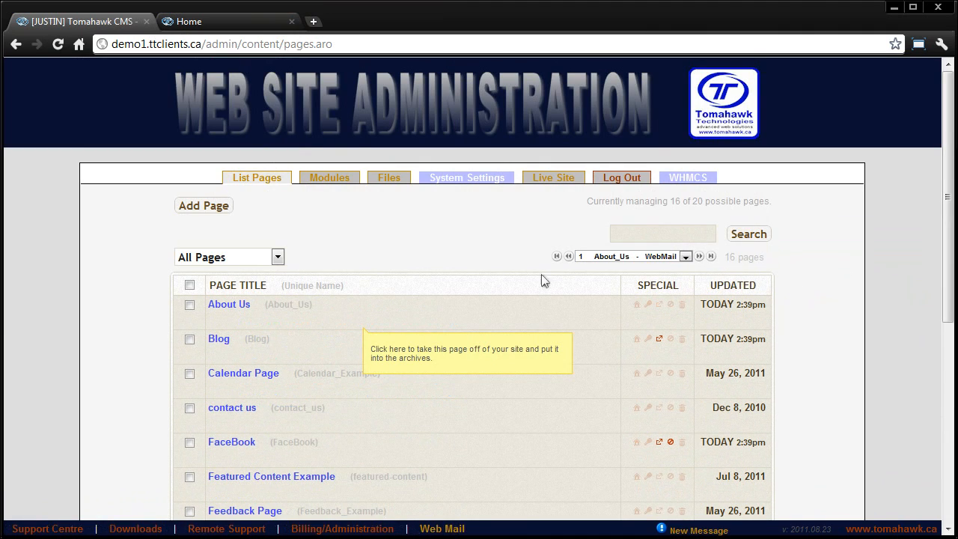
{"action": "left_click", "coordinate": [595, 257]}
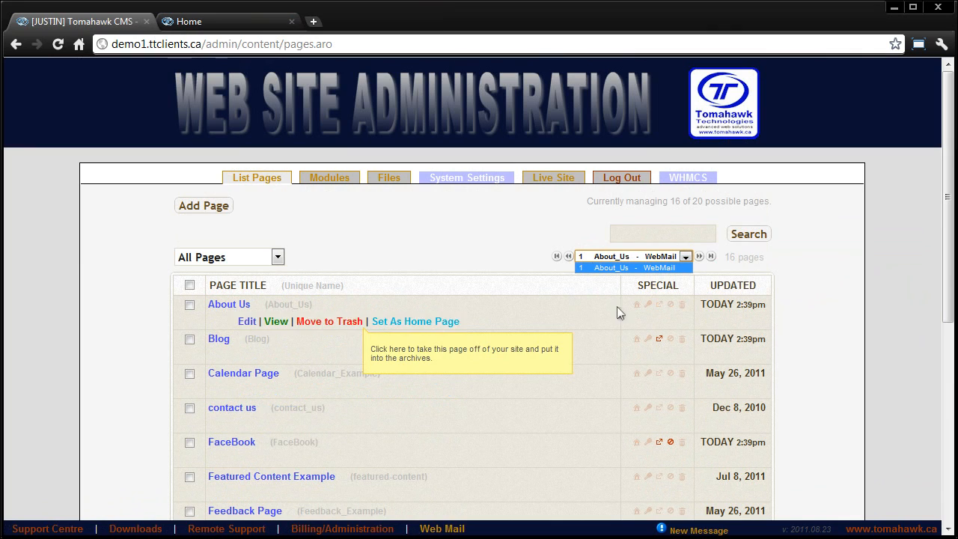
{"action": "left_click", "coordinate": [464, 253]}
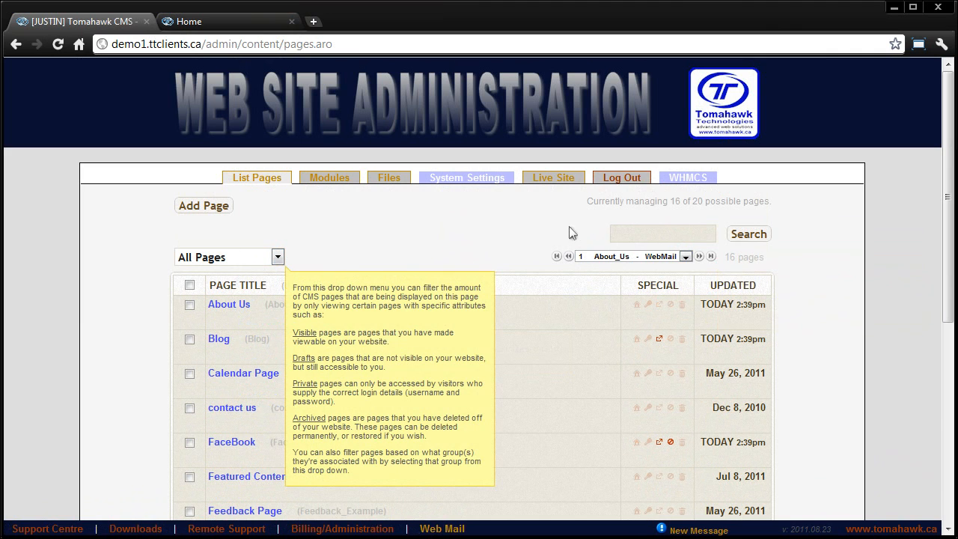
{"action": "scroll", "coordinate": [632, 234], "scroll_direction": "down", "scroll_amount": 5}
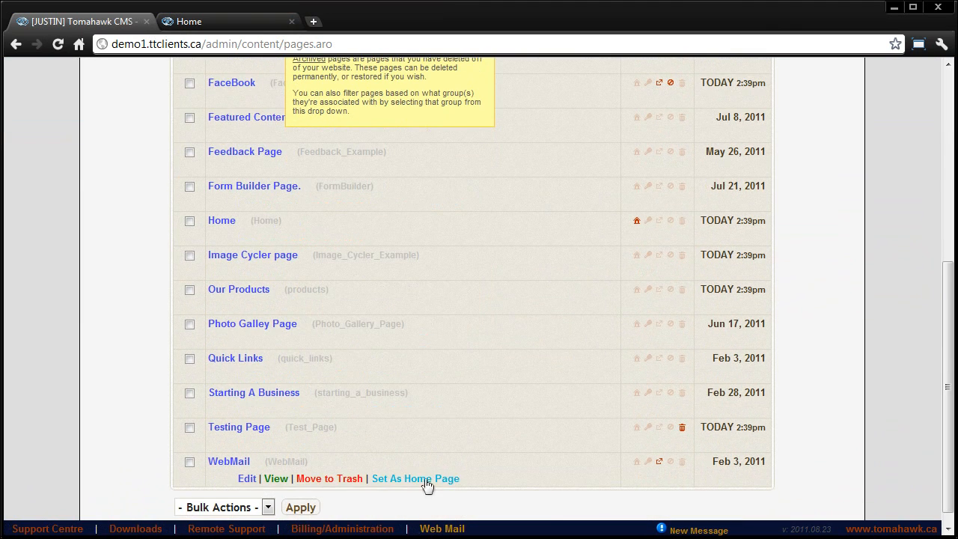
{"action": "scroll", "coordinate": [539, 284], "scroll_direction": "up", "scroll_amount": 3}
{"action": "scroll", "coordinate": [614, 257], "scroll_direction": "up", "scroll_amount": 1}
{"action": "left_click", "coordinate": [629, 140]}
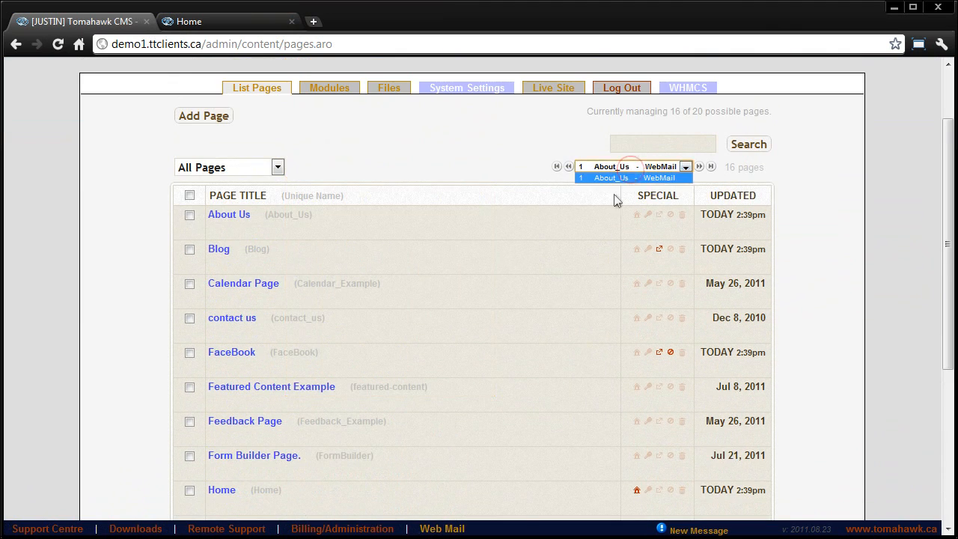
{"action": "left_click", "coordinate": [516, 172]}
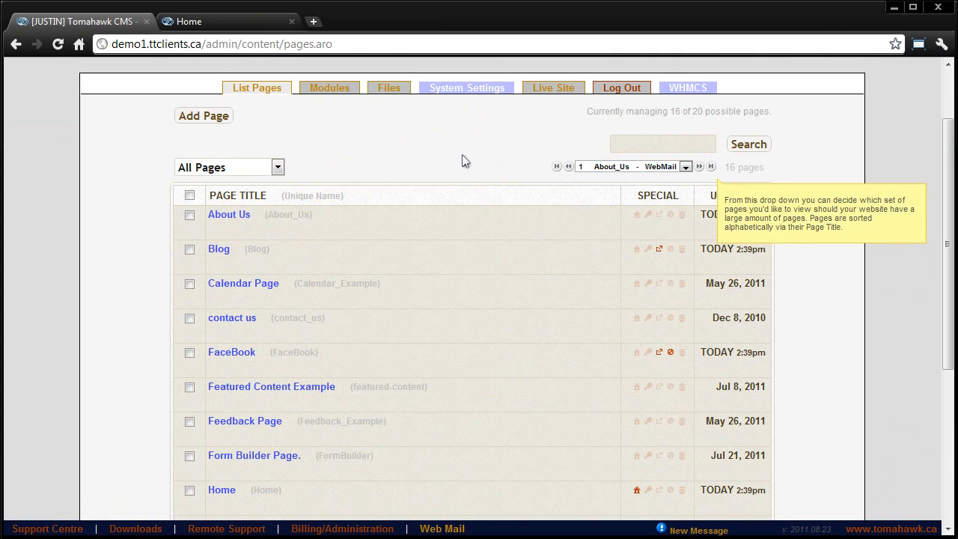
Look through the page filter options and filter the list by the Products, Home and Quick Links groups in turn
{"action": "left_click", "coordinate": [254, 167]}
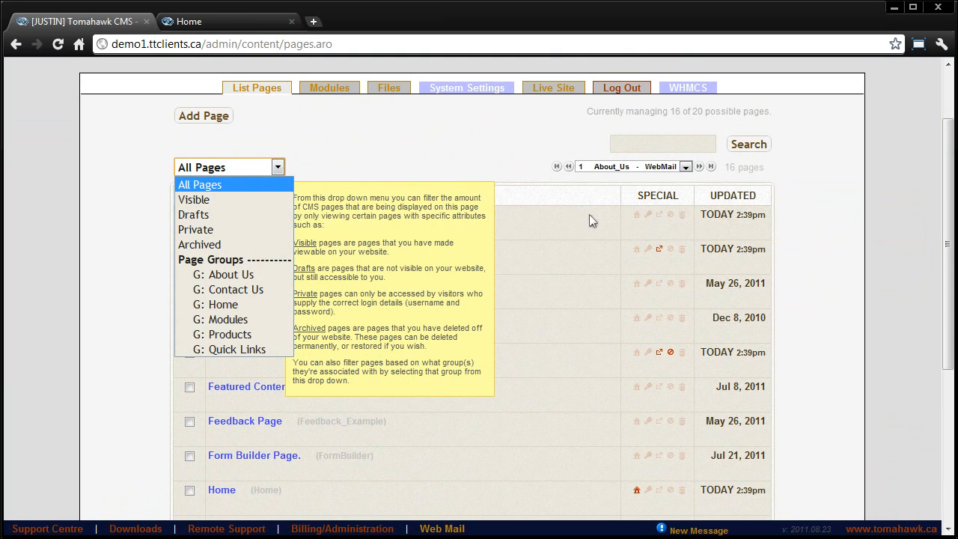
{"action": "left_click", "coordinate": [344, 164]}
{"action": "left_click", "coordinate": [277, 167]}
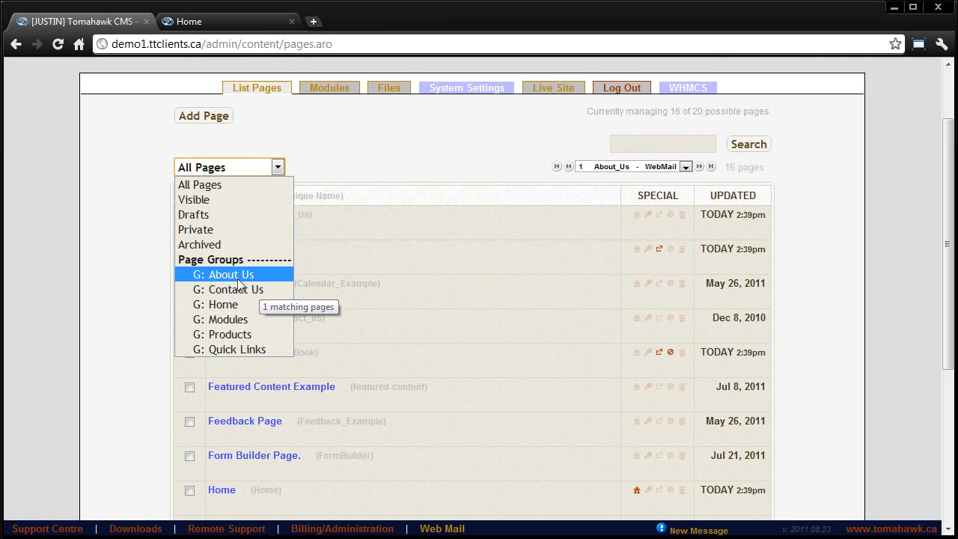
{"action": "left_click", "coordinate": [230, 334]}
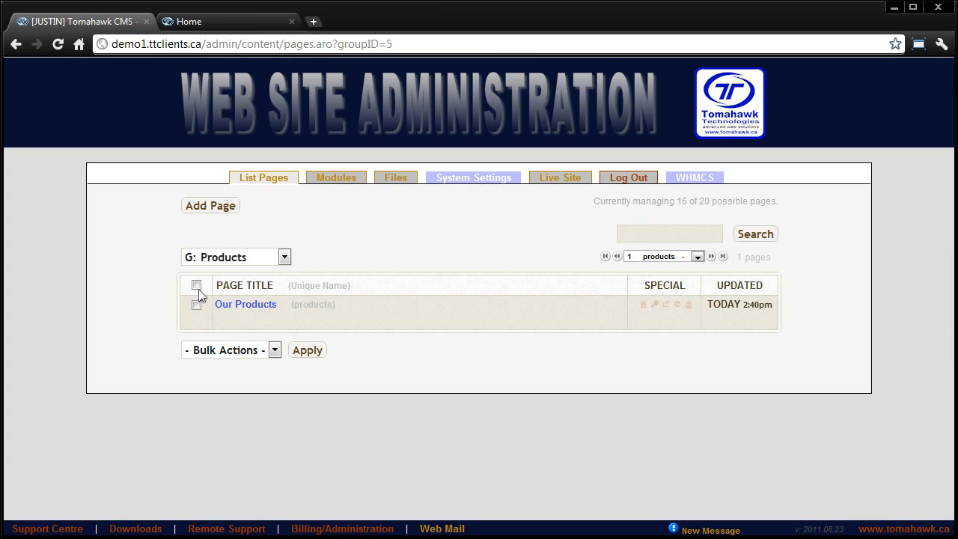
{"action": "left_click", "coordinate": [239, 258]}
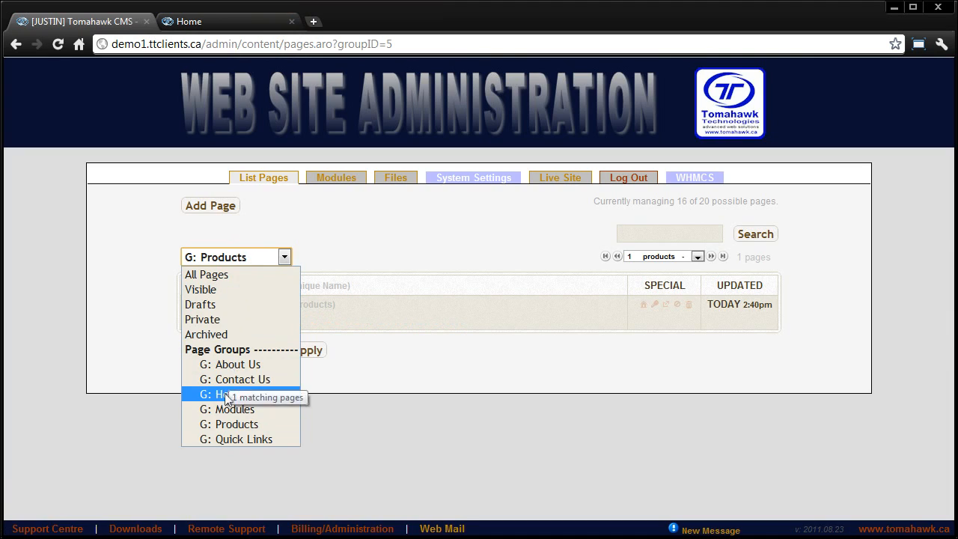
{"action": "left_click", "coordinate": [227, 394]}
{"action": "left_click", "coordinate": [234, 258]}
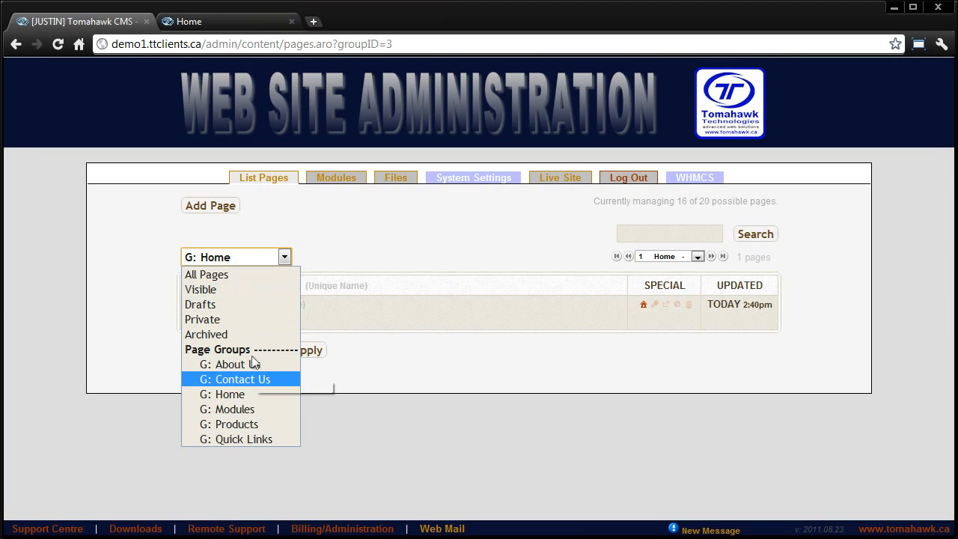
{"action": "left_click", "coordinate": [246, 438]}
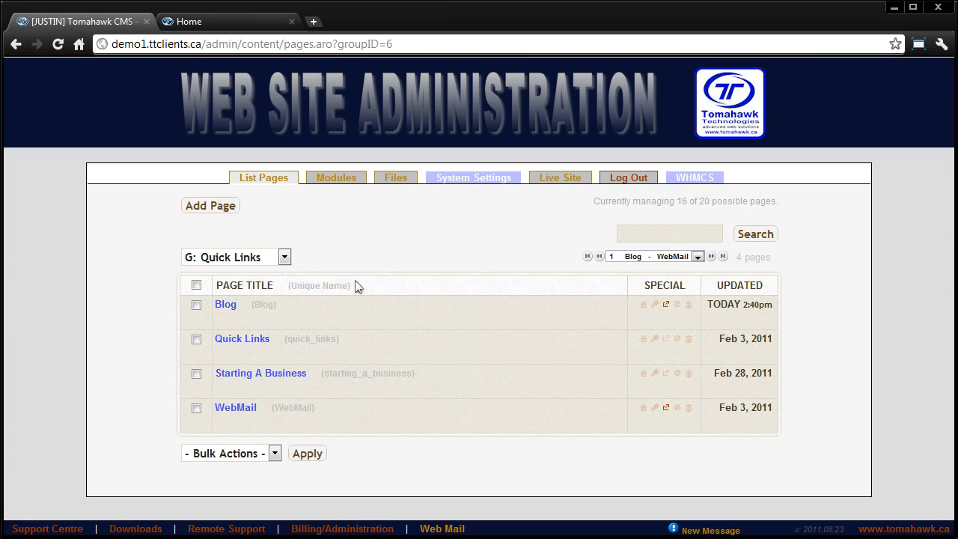
Try the Private page filter, go back to the Products group list, and review the Visible filter option
{"action": "left_click", "coordinate": [252, 257]}
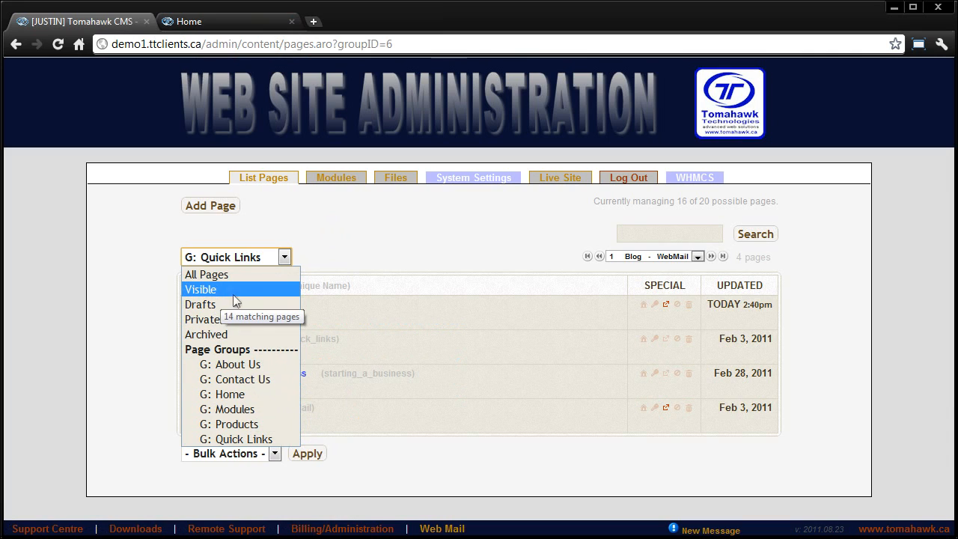
{"action": "left_click", "coordinate": [237, 319]}
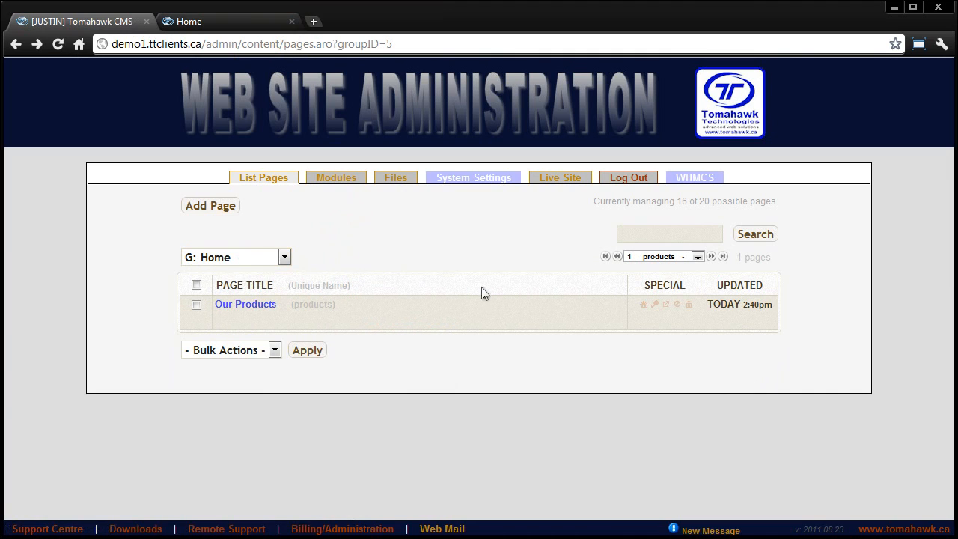
{"action": "left_click", "coordinate": [246, 260]}
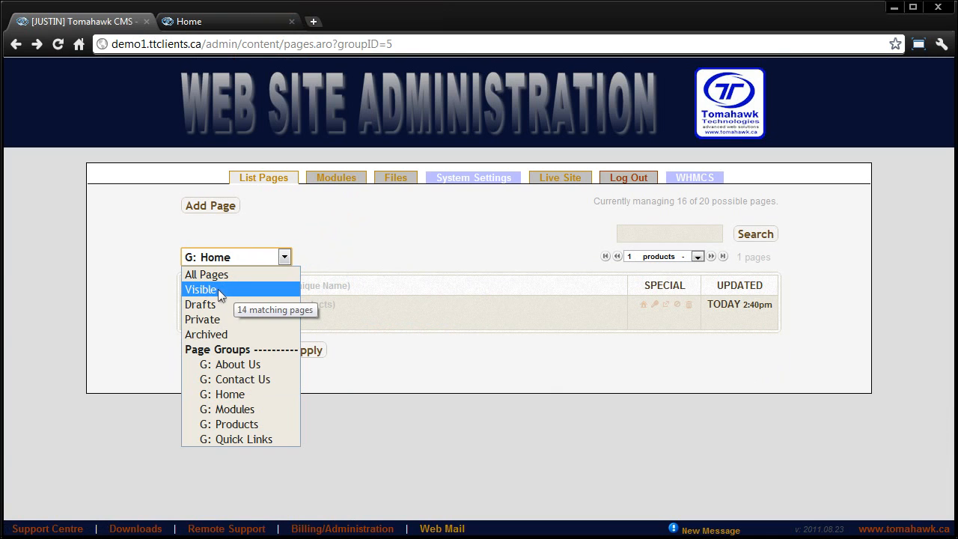
{"action": "left_click", "coordinate": [336, 271]}
Open the Our Products page for editing, inspect its visibility setting, and return to the full page list
{"action": "left_click", "coordinate": [259, 304]}
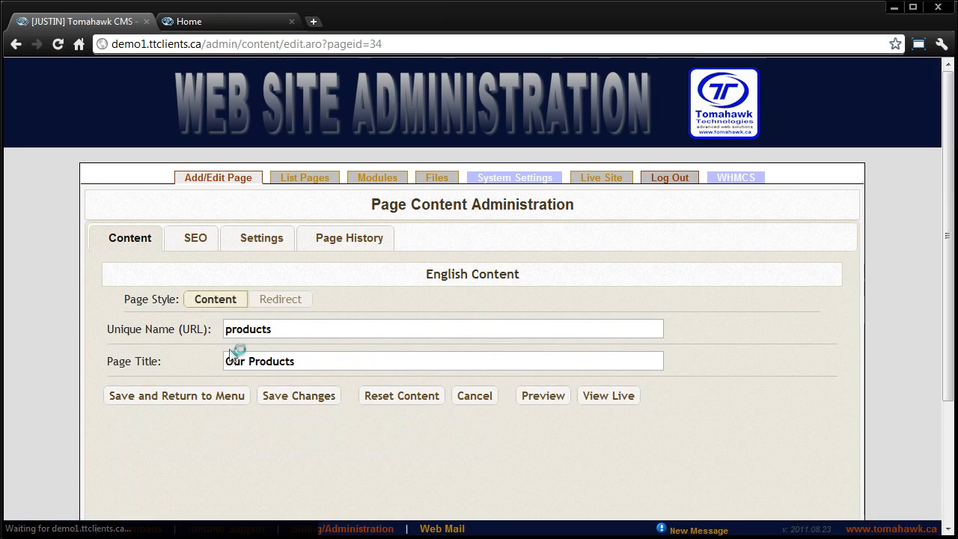
{"action": "left_click", "coordinate": [279, 248]}
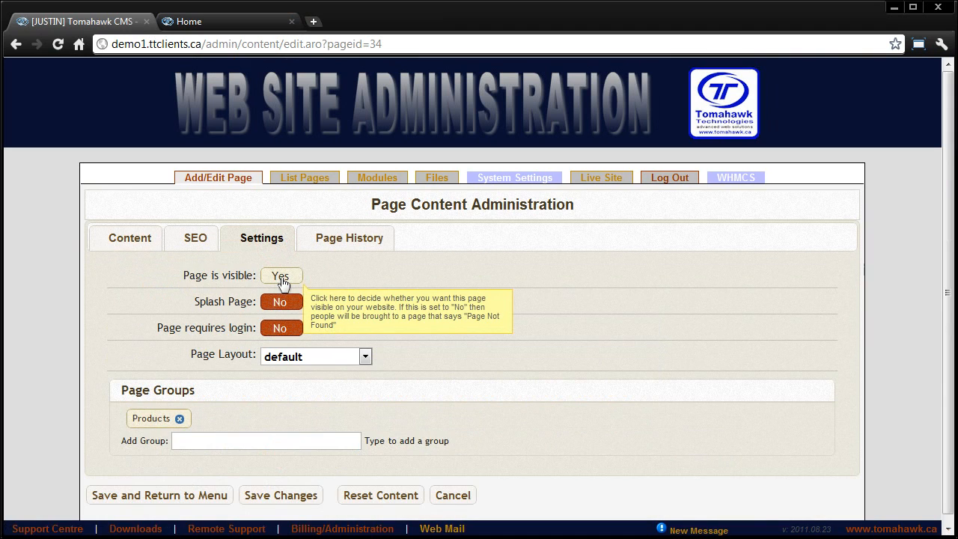
{"action": "left_click", "coordinate": [306, 183]}
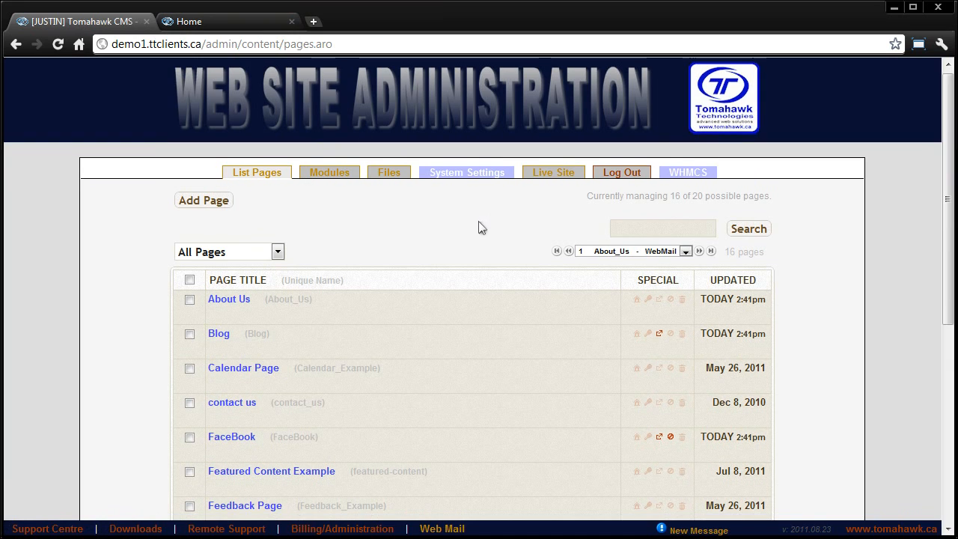
Review the page filter options and check the visibility marker on the FaceBook page's row
{"action": "scroll", "coordinate": [419, 202], "scroll_direction": "down", "scroll_amount": 3}
{"action": "left_click", "coordinate": [263, 167]}
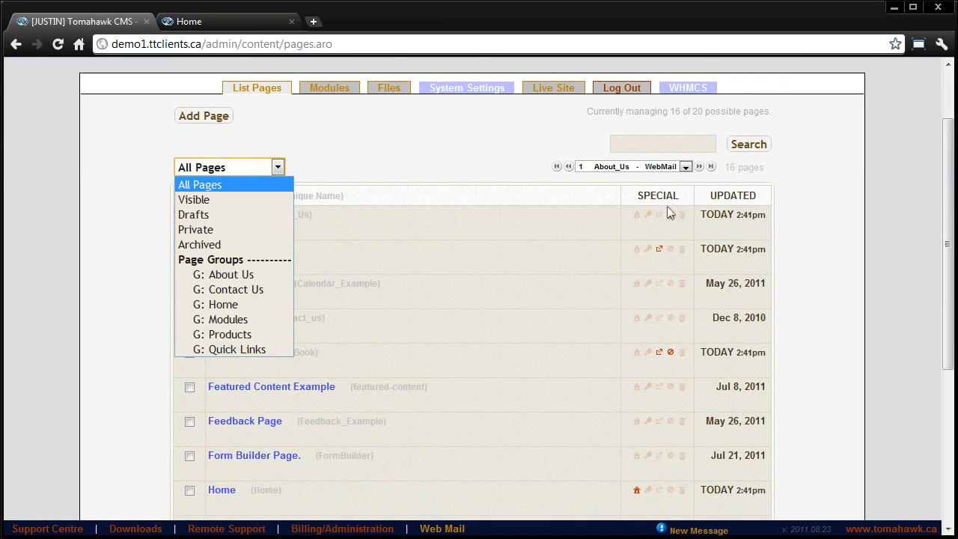
{"action": "left_click", "coordinate": [446, 161]}
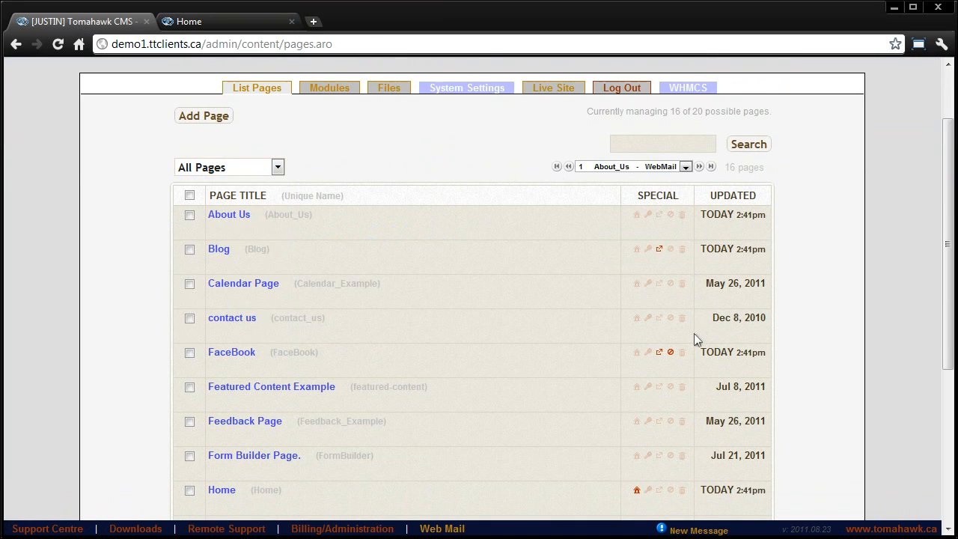
{"action": "mouse_move", "coordinate": [668, 351]}
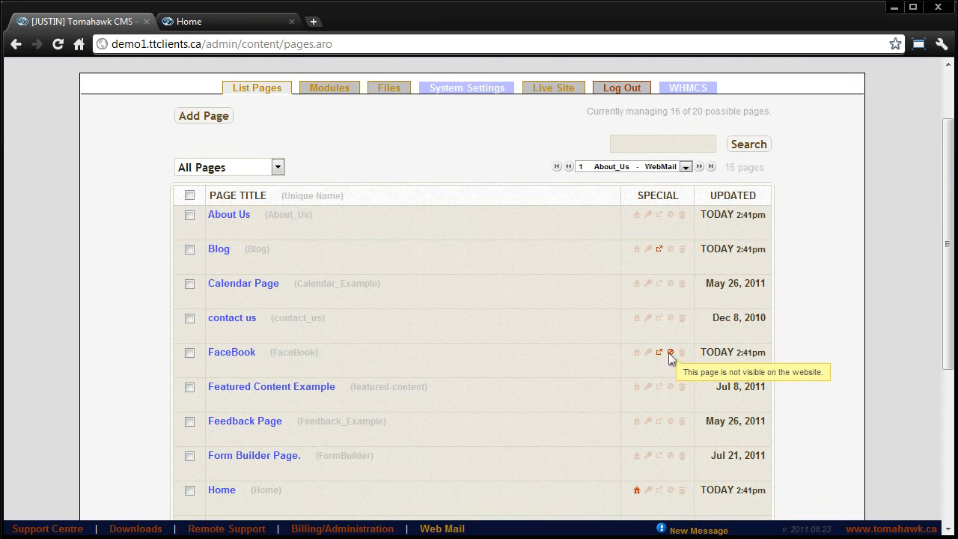
Filter the page list to Drafts and open the FaceBook page for editing
{"action": "left_click", "coordinate": [238, 167]}
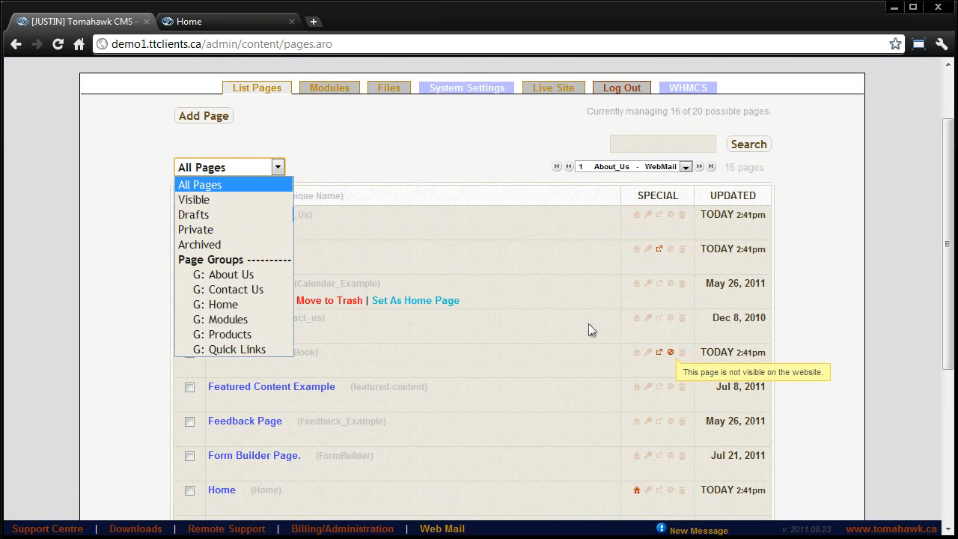
{"action": "left_click", "coordinate": [201, 215]}
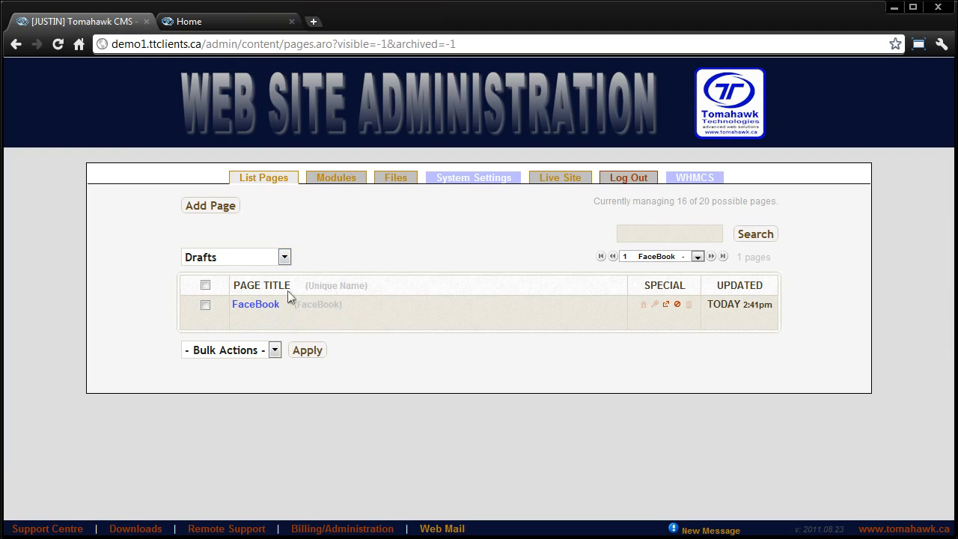
{"action": "mouse_move", "coordinate": [327, 327]}
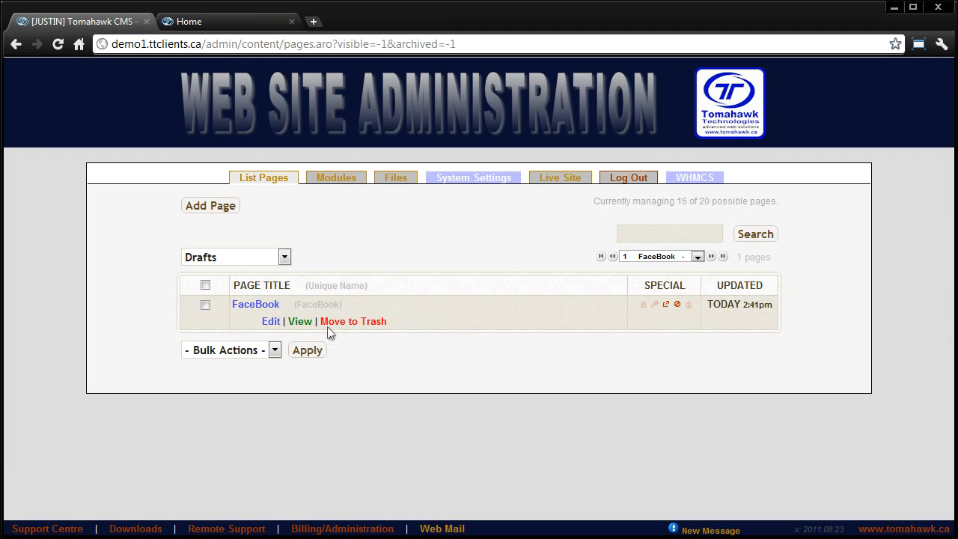
{"action": "left_click", "coordinate": [269, 324]}
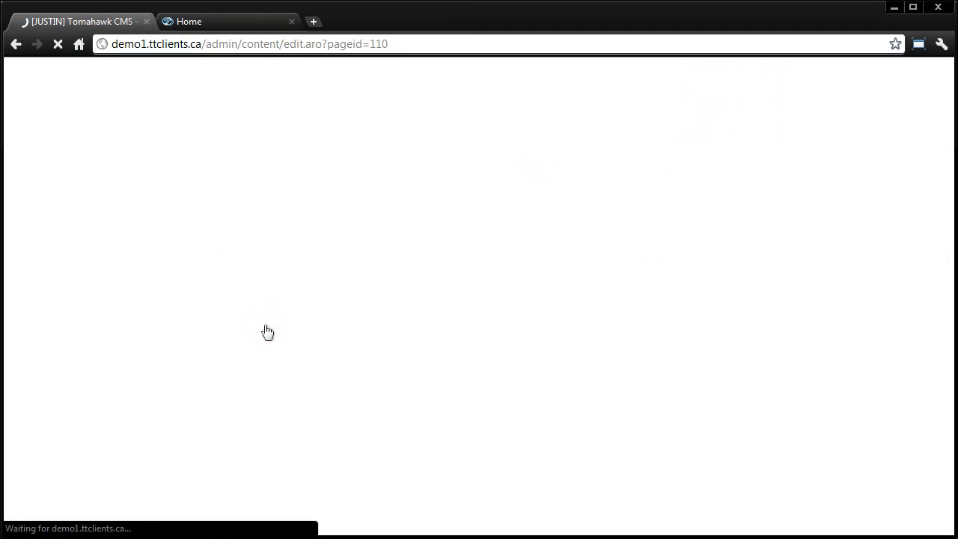
Set the FaceBook page's visibility to Yes, save the changes, and return to the page list
{"action": "left_click", "coordinate": [261, 237]}
{"action": "left_click", "coordinate": [286, 275]}
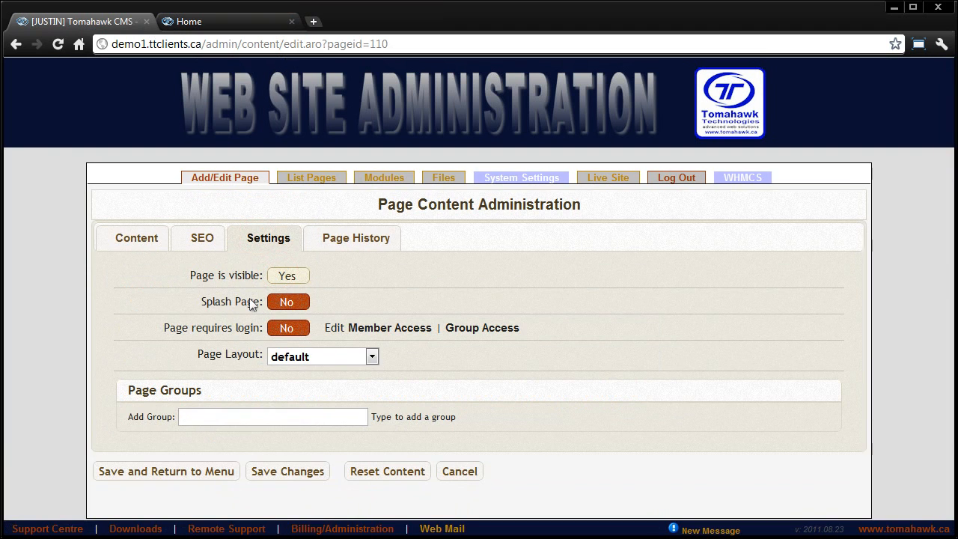
{"action": "left_click", "coordinate": [290, 470]}
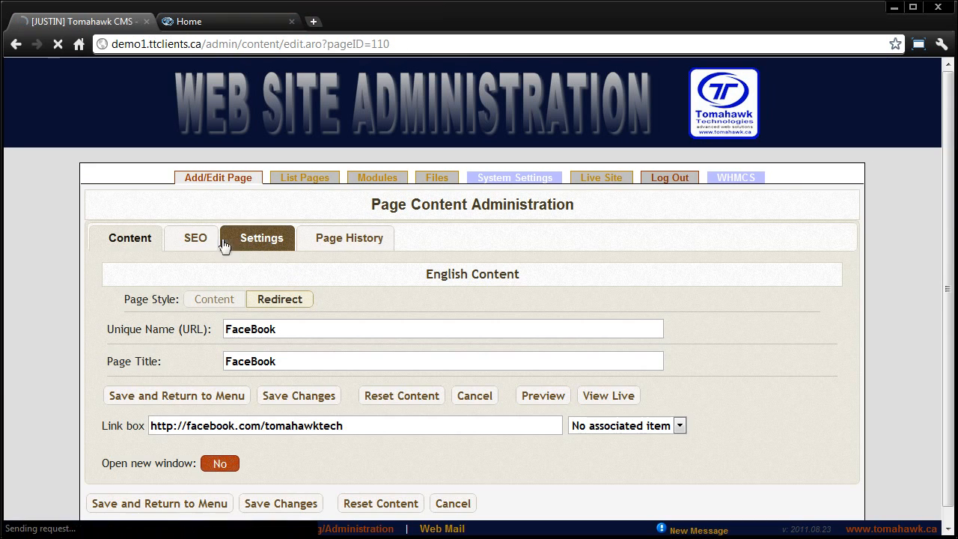
{"action": "left_click", "coordinate": [300, 178]}
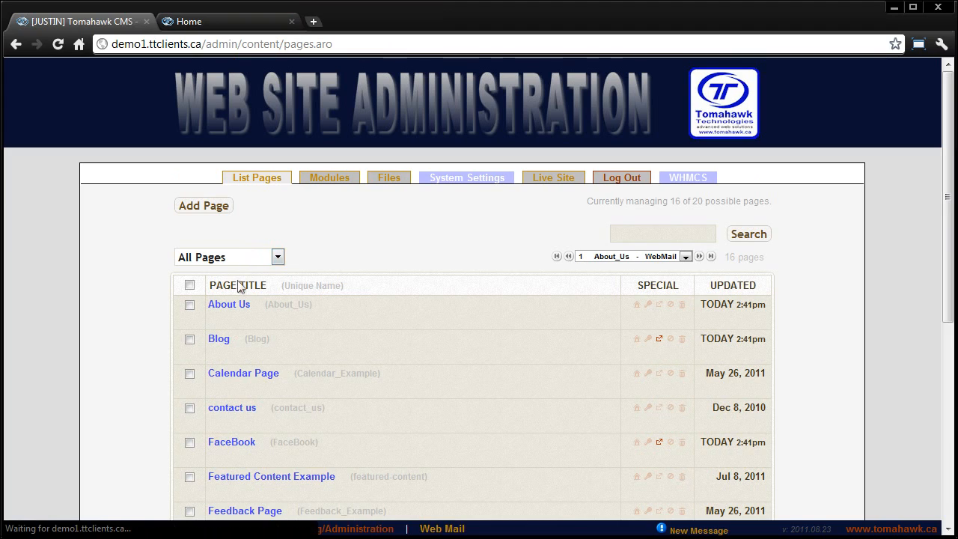
Check the Drafts filter option and the FaceBook page's special markers in the full list
{"action": "left_click", "coordinate": [253, 257]}
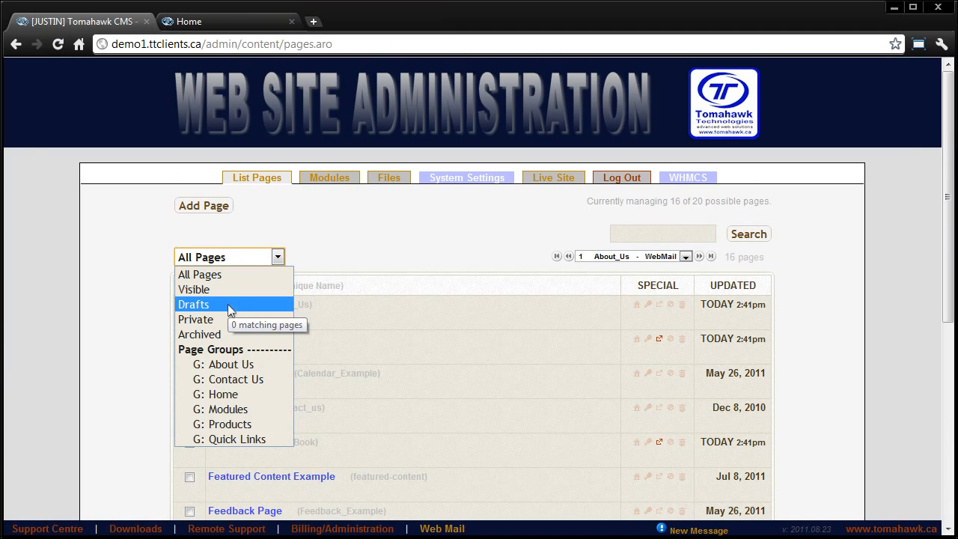
{"action": "left_click", "coordinate": [372, 250]}
{"action": "scroll", "coordinate": [333, 330], "scroll_direction": "down", "scroll_amount": 2}
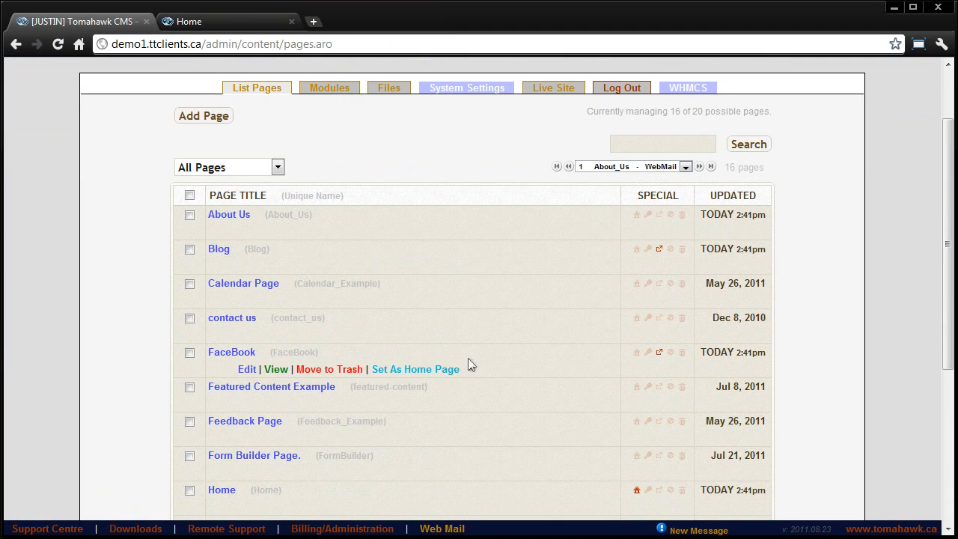
Check the Private filter option and look over the login-required markers of the listed pages
{"action": "left_click", "coordinate": [278, 168]}
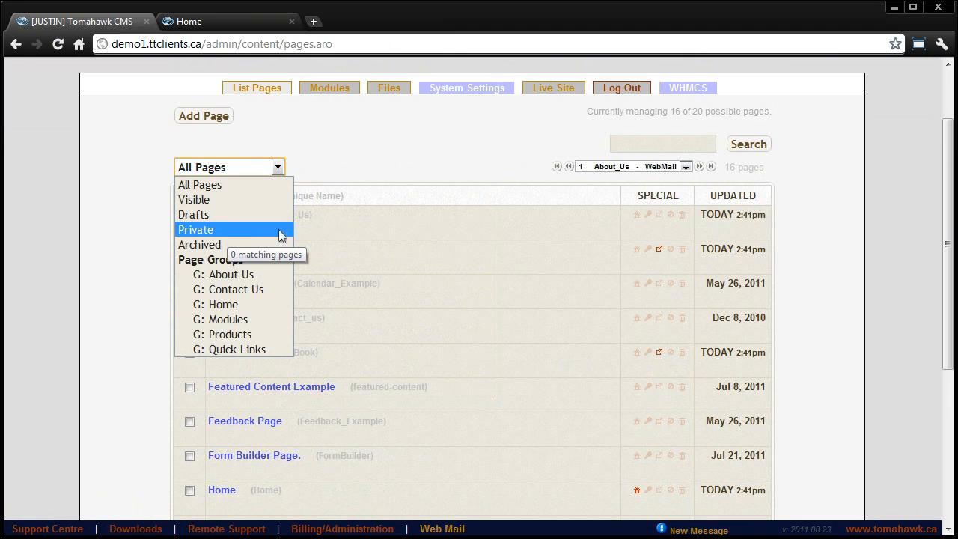
{"action": "left_click", "coordinate": [372, 153]}
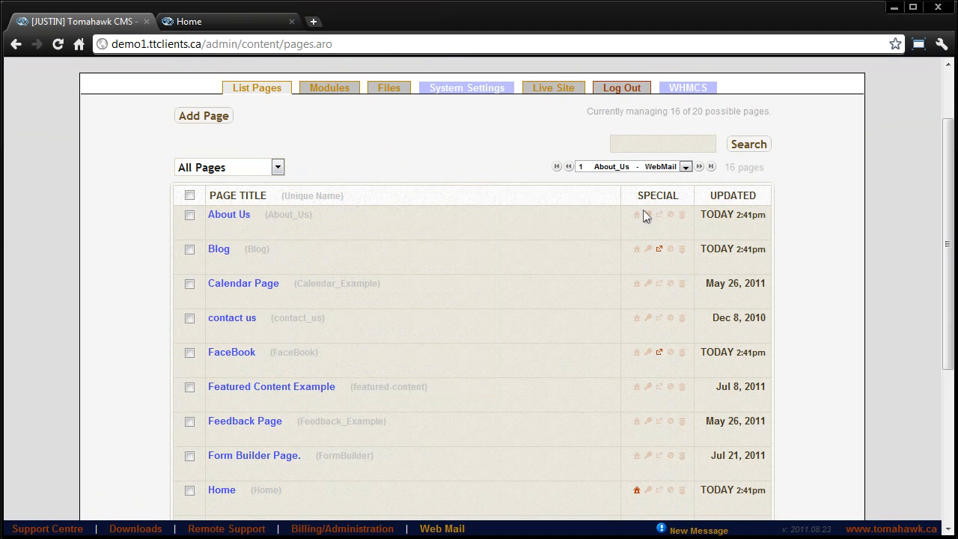
{"action": "scroll", "coordinate": [647, 220], "scroll_direction": "down", "scroll_amount": 4}
{"action": "scroll", "coordinate": [648, 223], "scroll_direction": "up", "scroll_amount": 2}
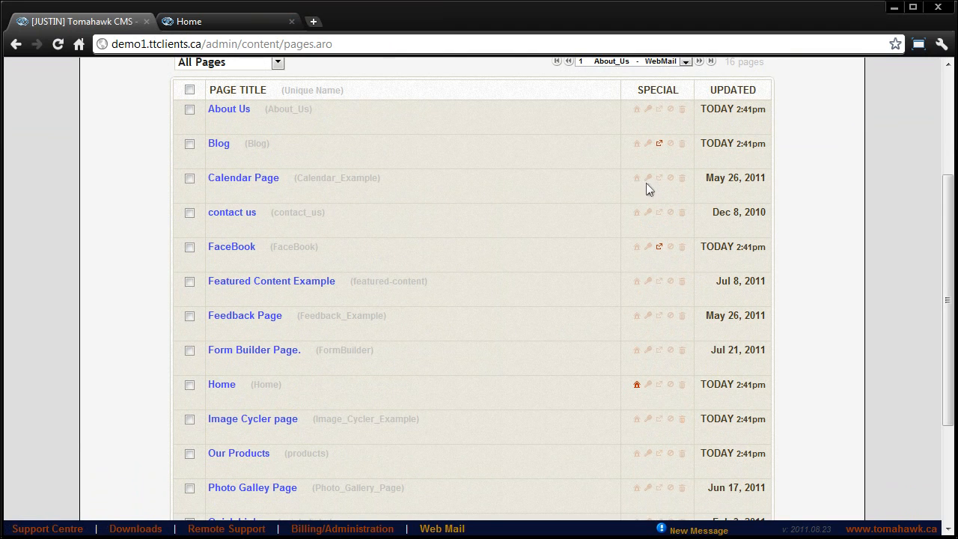
{"action": "scroll", "coordinate": [453, 215], "scroll_direction": "up", "scroll_amount": 3}
Review the Archived option and the explanation of the page filter
{"action": "left_click", "coordinate": [231, 152]}
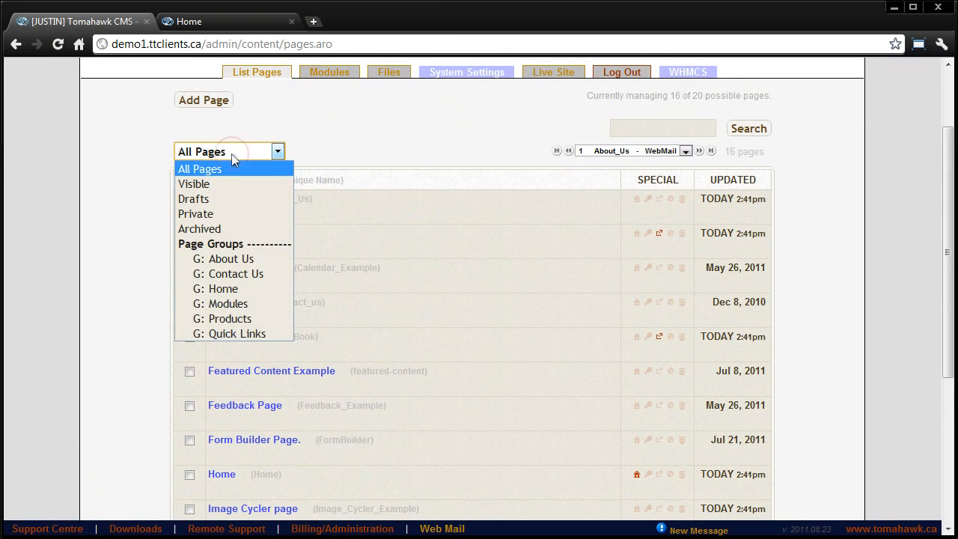
{"action": "left_click", "coordinate": [309, 154]}
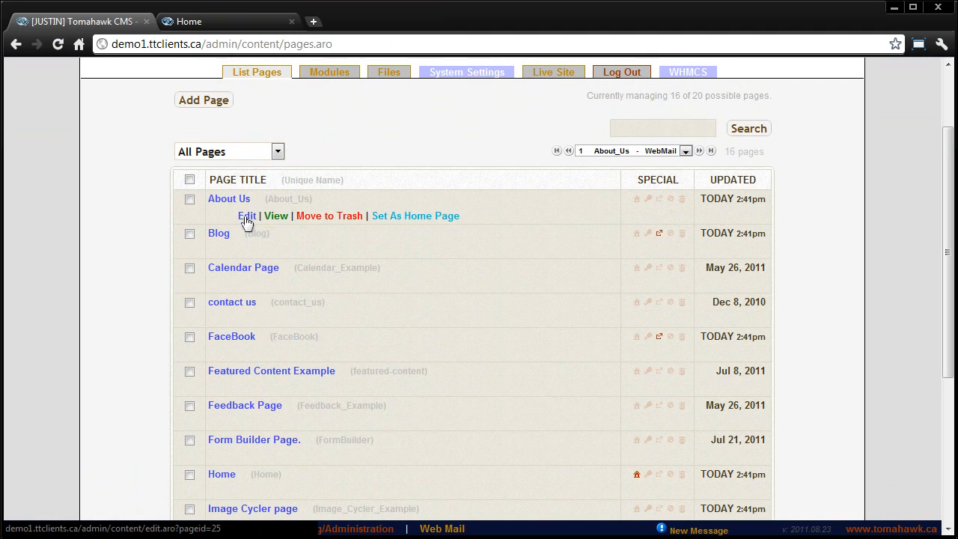
{"action": "left_click", "coordinate": [237, 152]}
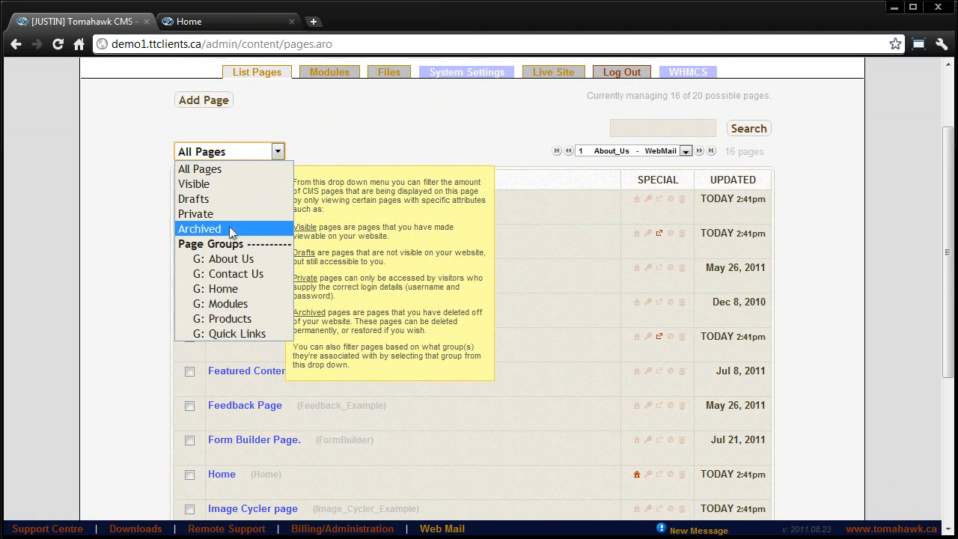
{"action": "left_click", "coordinate": [346, 135]}
Check the trash marker on the archived Testing Page and purge that page from the site
{"action": "scroll", "coordinate": [352, 142], "scroll_direction": "down", "scroll_amount": 3}
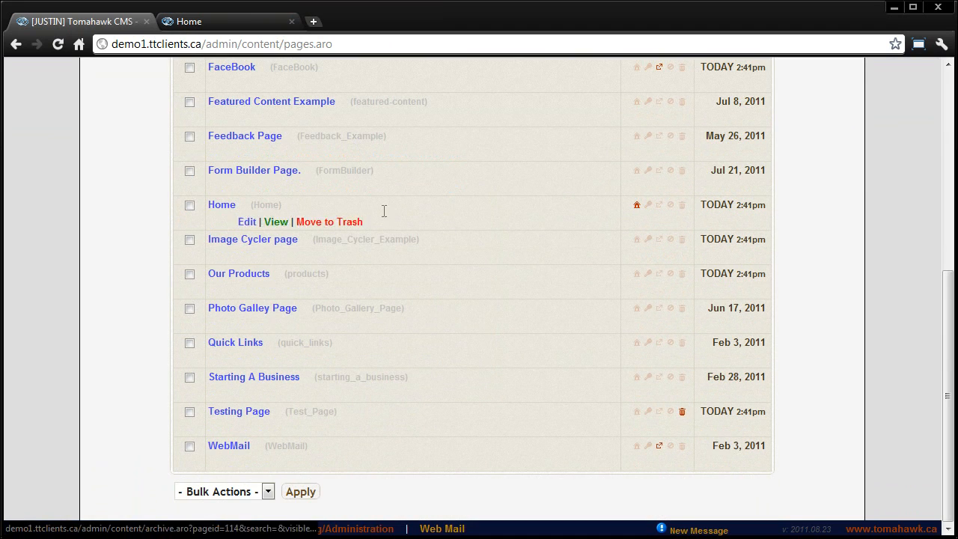
{"action": "mouse_move", "coordinate": [682, 413]}
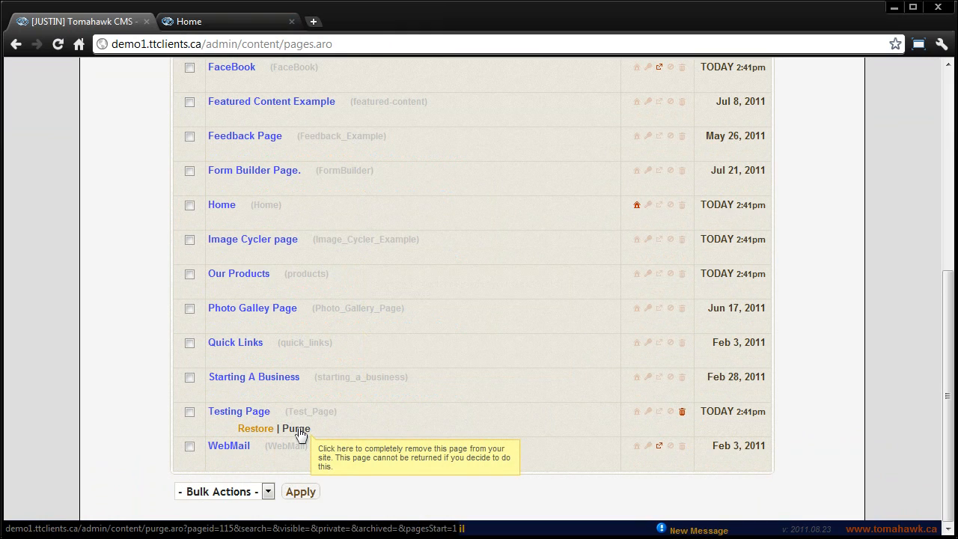
{"action": "left_click", "coordinate": [297, 430]}
Look over the remaining pages, check the WebMail page's redirect marker, and return to the start of the list
{"action": "scroll", "coordinate": [314, 419], "scroll_direction": "down", "scroll_amount": 1}
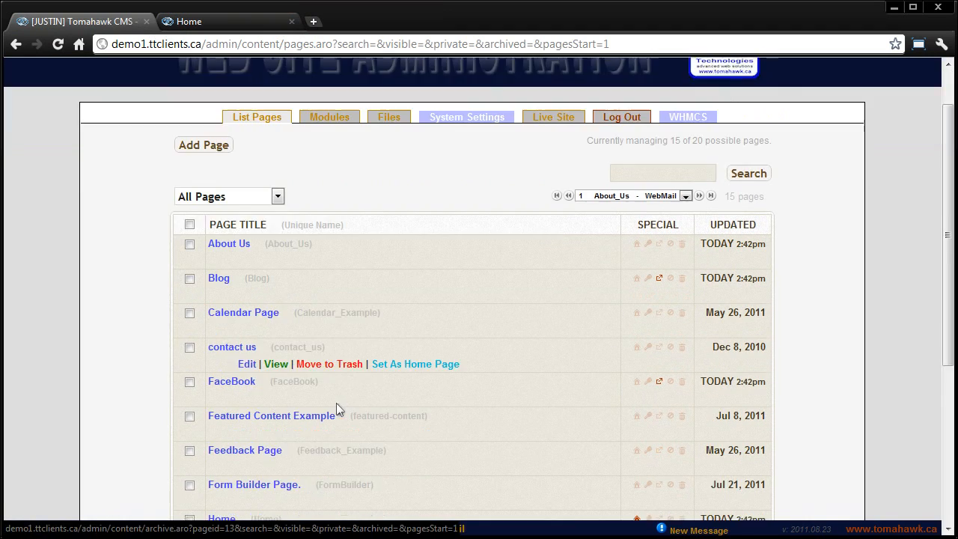
{"action": "scroll", "coordinate": [337, 403], "scroll_direction": "down", "scroll_amount": 3}
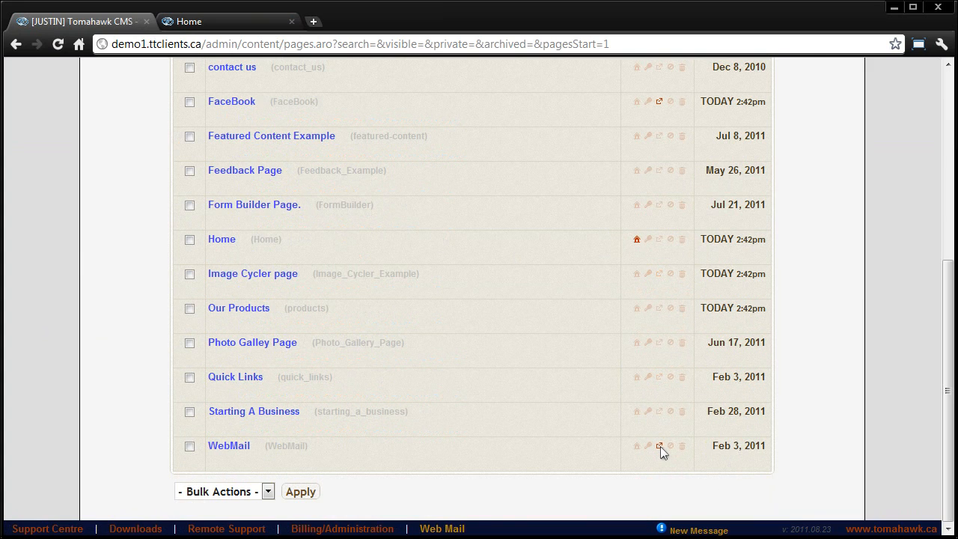
{"action": "mouse_move", "coordinate": [660, 446]}
{"action": "scroll", "coordinate": [659, 445], "scroll_direction": "up", "scroll_amount": 8}
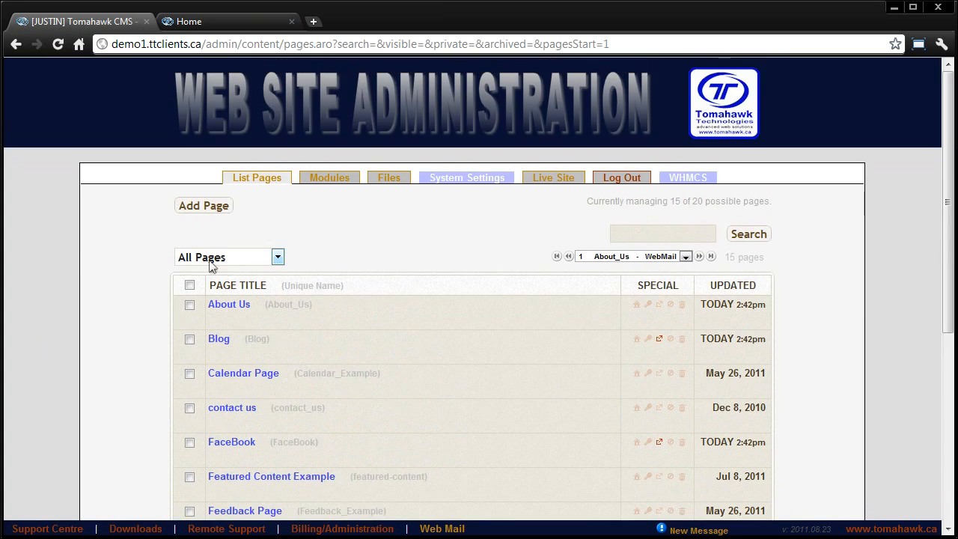
Open the WebMail page from the page list for editing and examine the redirect address in its Link box
{"action": "scroll", "coordinate": [473, 262], "scroll_direction": "down", "scroll_amount": 8}
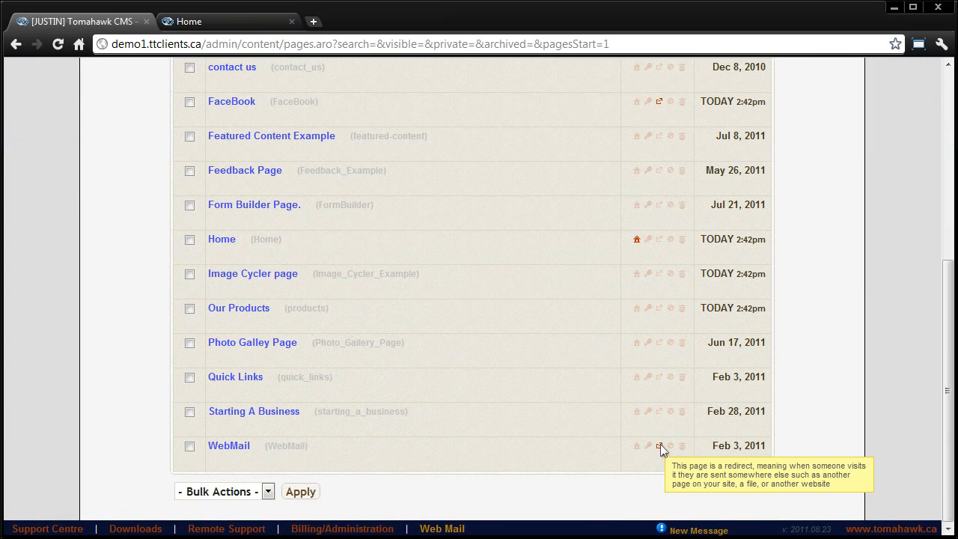
{"action": "mouse_move", "coordinate": [346, 464]}
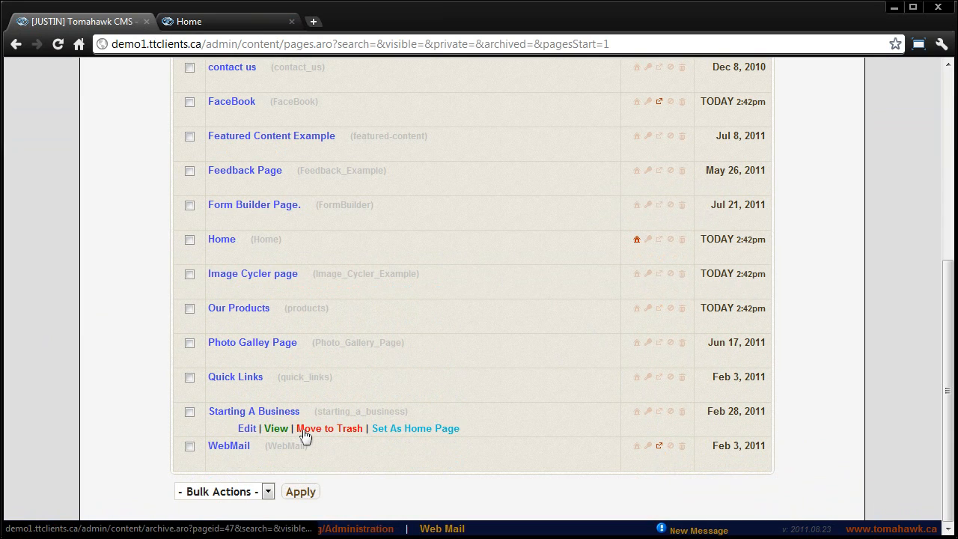
{"action": "left_click", "coordinate": [202, 45]}
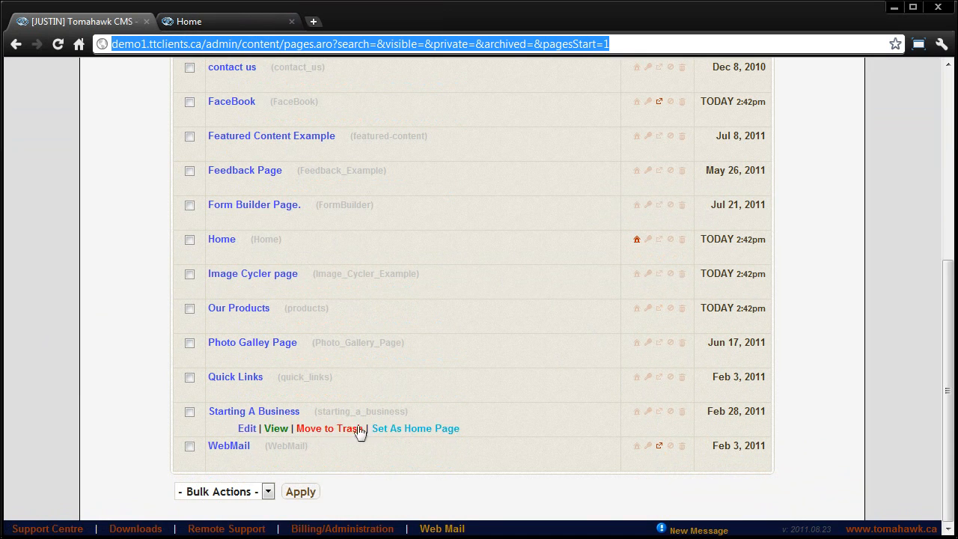
{"action": "left_click", "coordinate": [247, 464]}
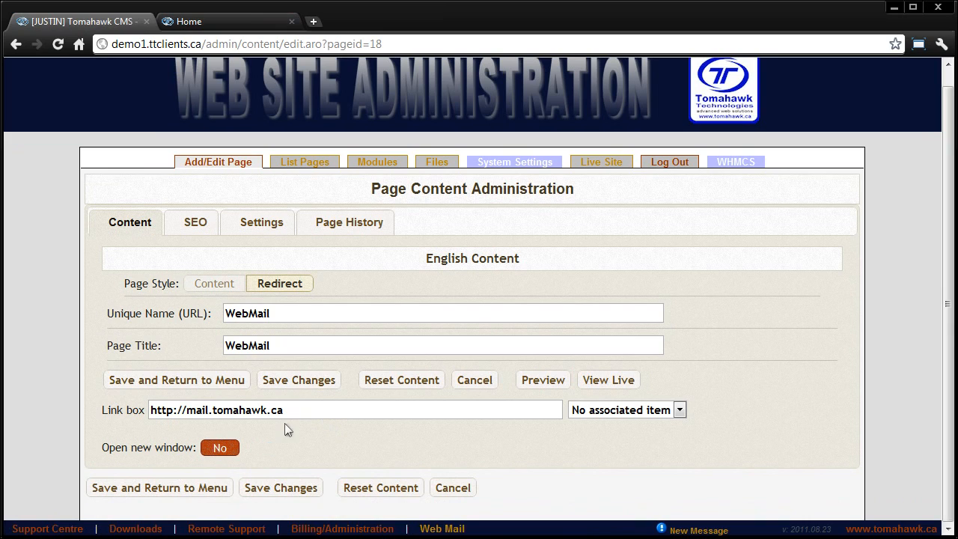
{"action": "left_click_drag", "start_coordinate": [291, 410], "coordinate": [150, 410]}
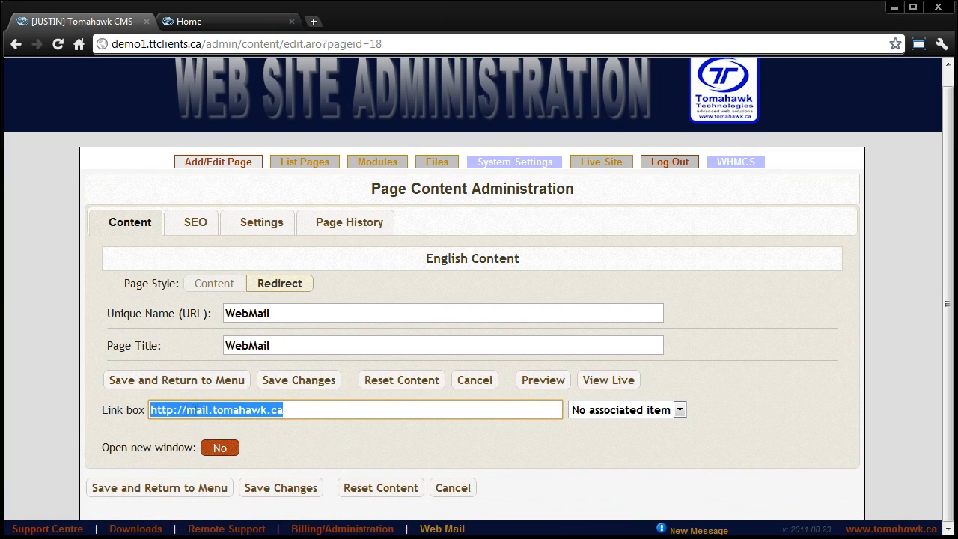
{"action": "left_click", "coordinate": [333, 413]}
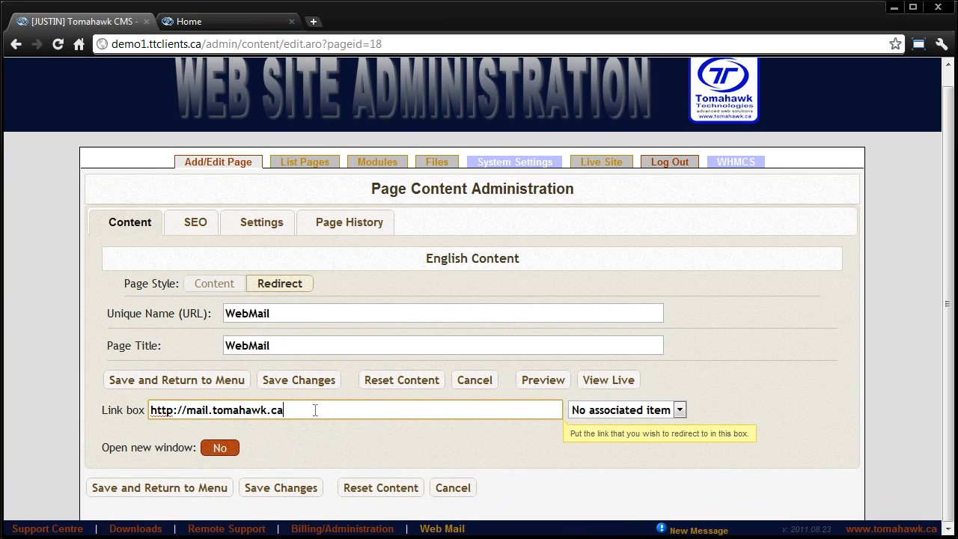
Switch to the live site, follow the WebMail entry under Quick Links to test its redirect, and return to the page editor
{"action": "left_click", "coordinate": [234, 27]}
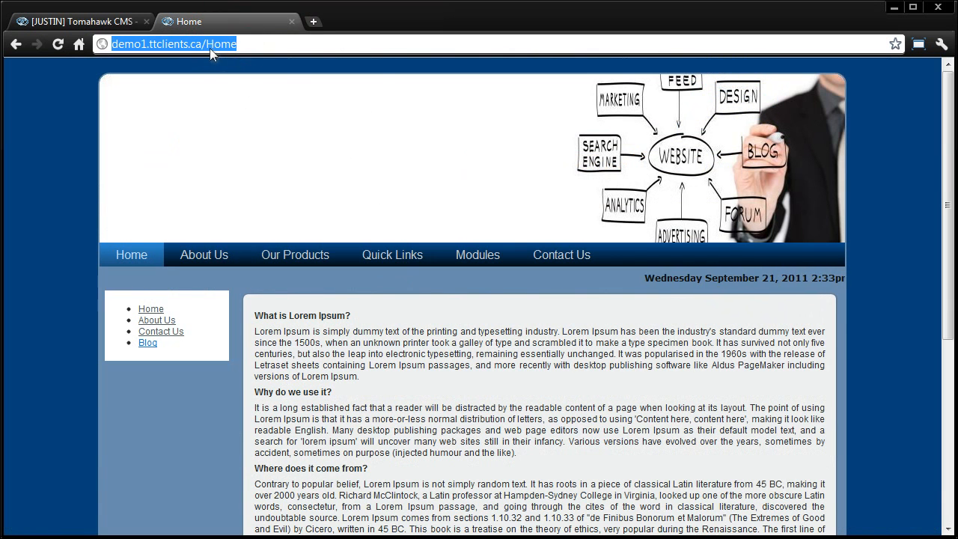
{"action": "right_click", "coordinate": [209, 48]}
{"action": "left_click", "coordinate": [247, 96]}
{"action": "left_click", "coordinate": [98, 27]}
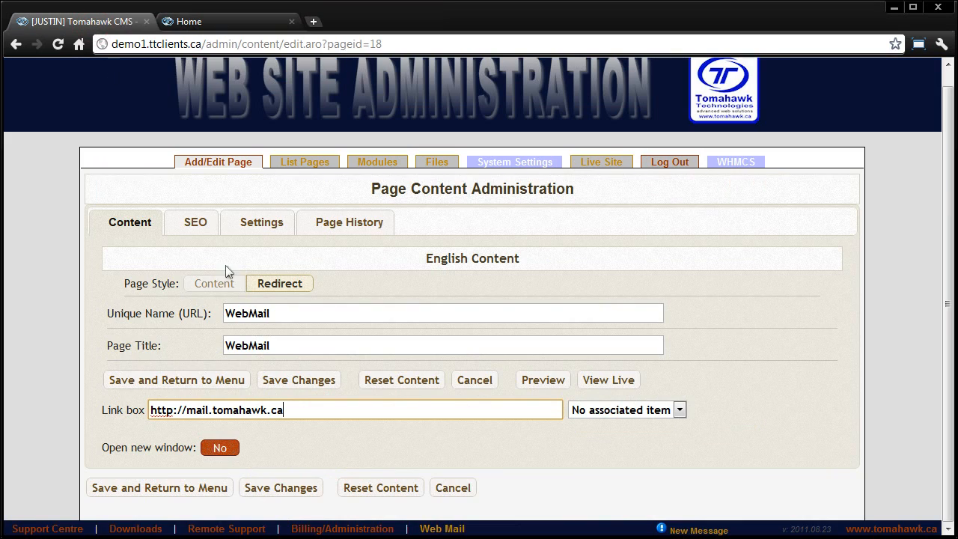
{"action": "left_click", "coordinate": [596, 171]}
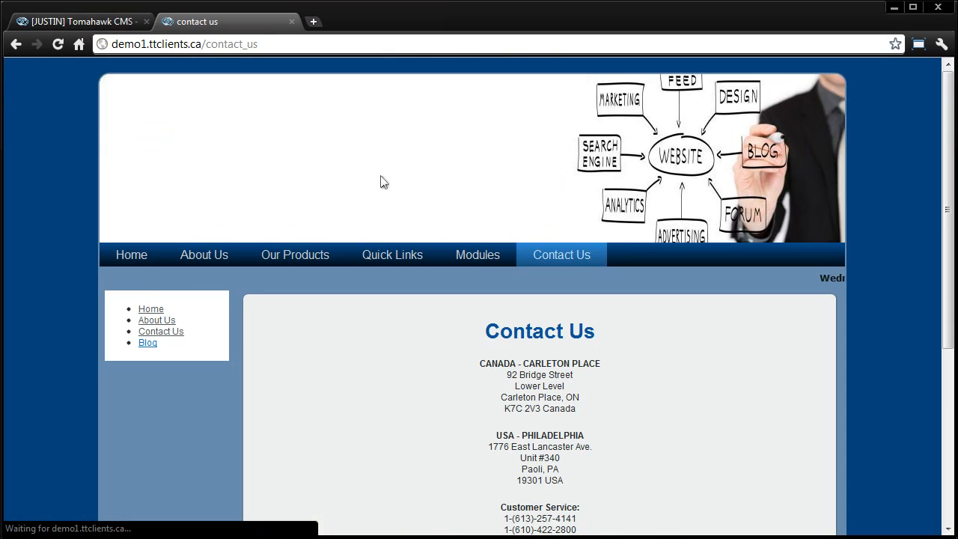
{"action": "mouse_move", "coordinate": [417, 255]}
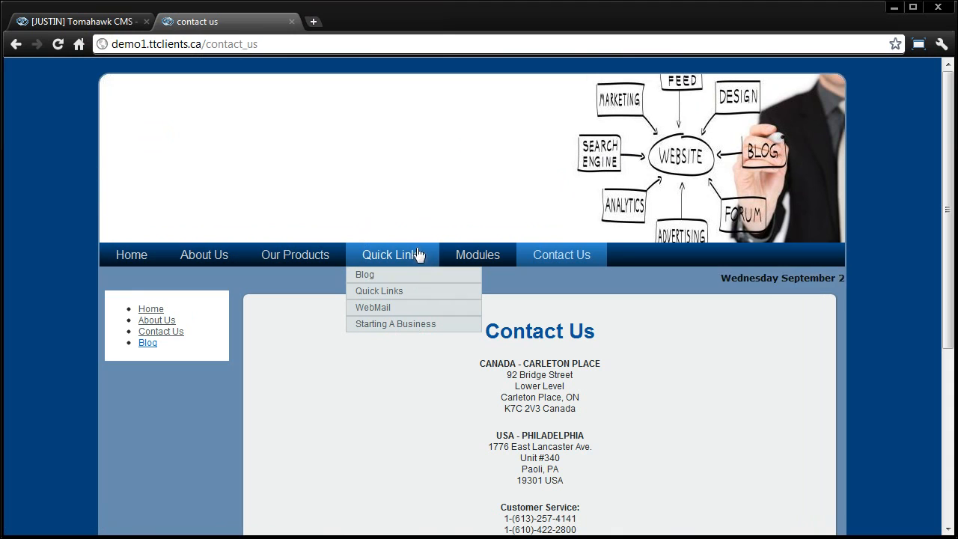
{"action": "left_click", "coordinate": [376, 309]}
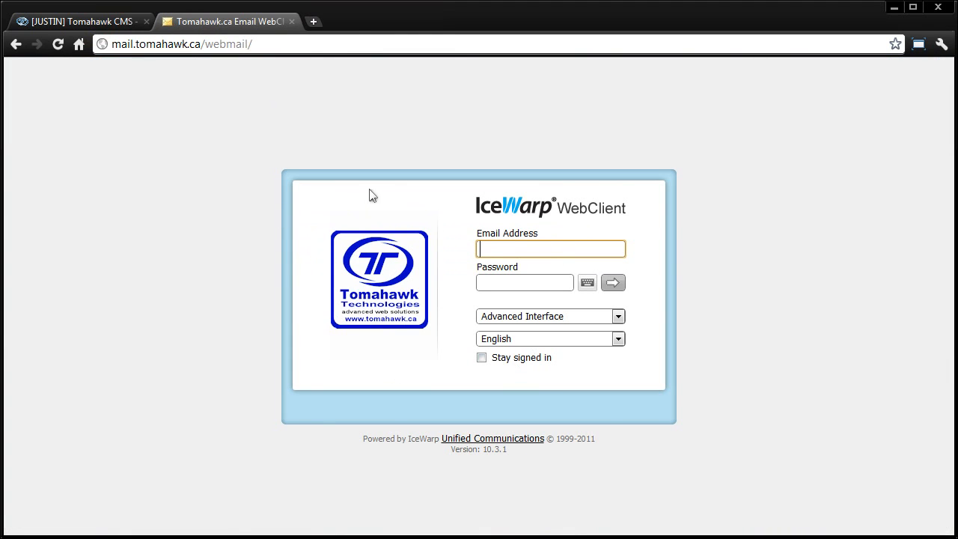
{"action": "key", "text": "alt+Left"}
{"action": "left_click", "coordinate": [69, 24]}
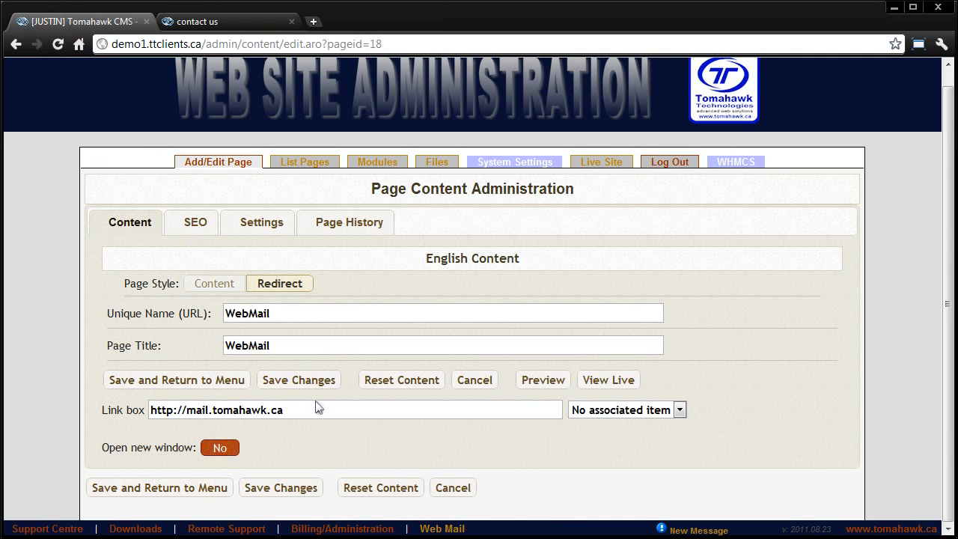
Leave the WebMail editor, open the Home page for editing to look over its page style and content, and return to the list
{"action": "left_click", "coordinate": [315, 410]}
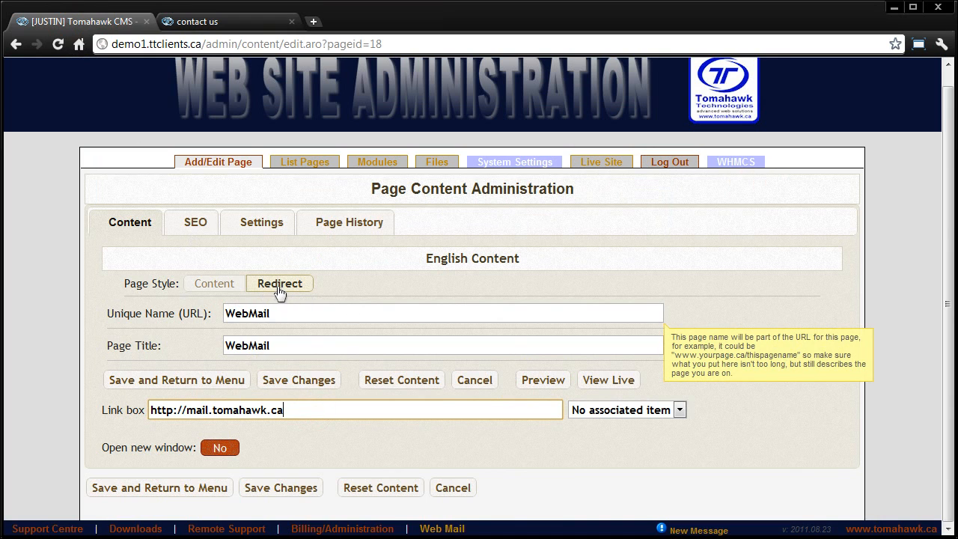
{"action": "key", "text": "alt+Left"}
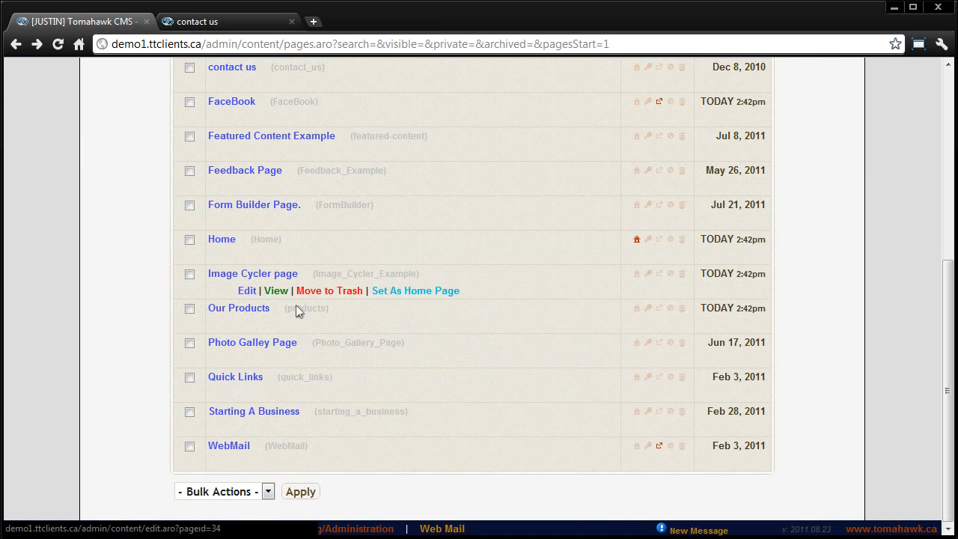
{"action": "left_click", "coordinate": [247, 257]}
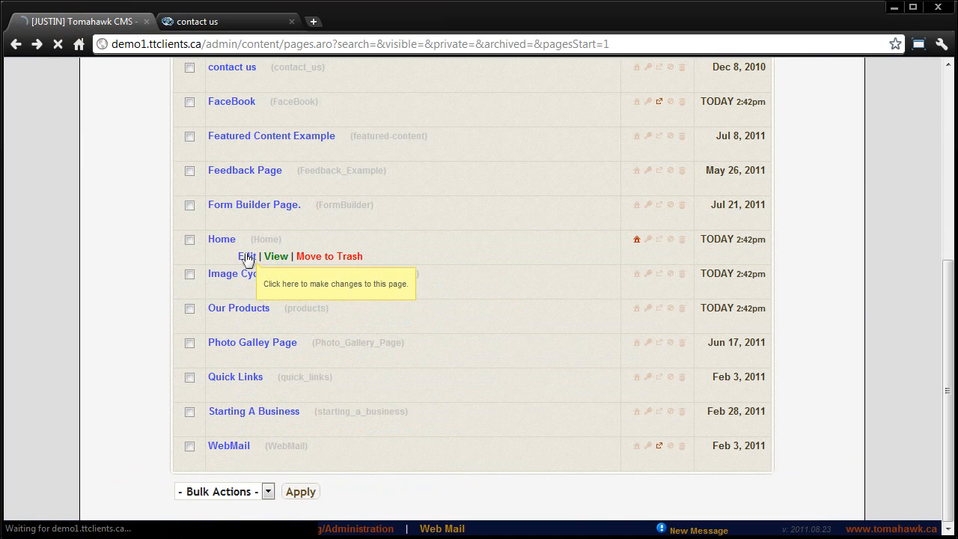
{"action": "scroll", "coordinate": [342, 336], "scroll_direction": "down", "scroll_amount": 2}
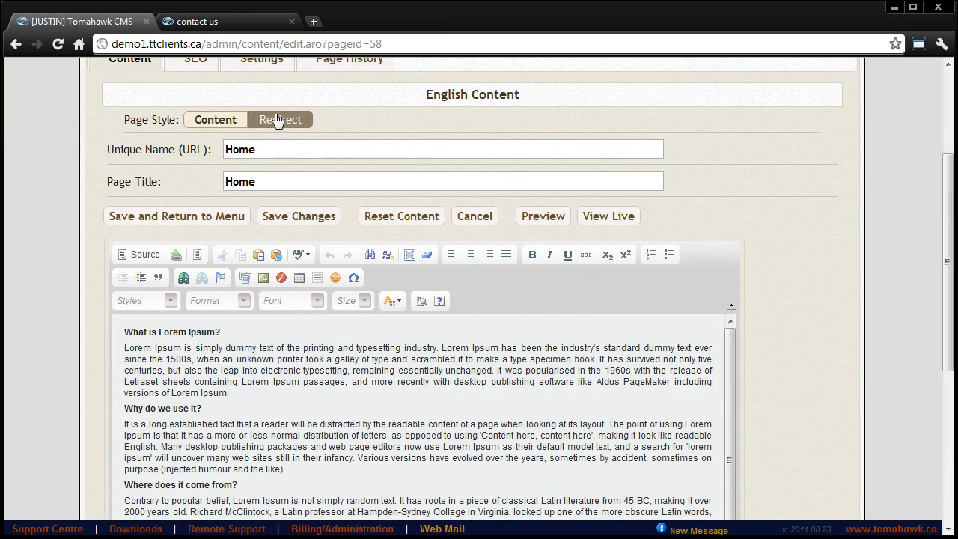
{"action": "scroll", "coordinate": [390, 200], "scroll_direction": "down", "scroll_amount": 5}
{"action": "left_click", "coordinate": [346, 262]}
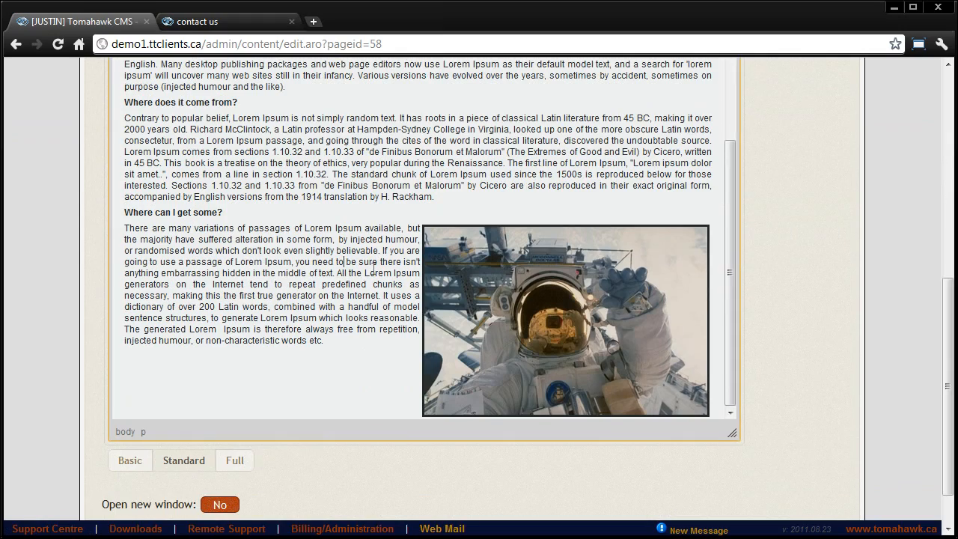
{"action": "scroll", "coordinate": [315, 283], "scroll_direction": "up", "scroll_amount": 3}
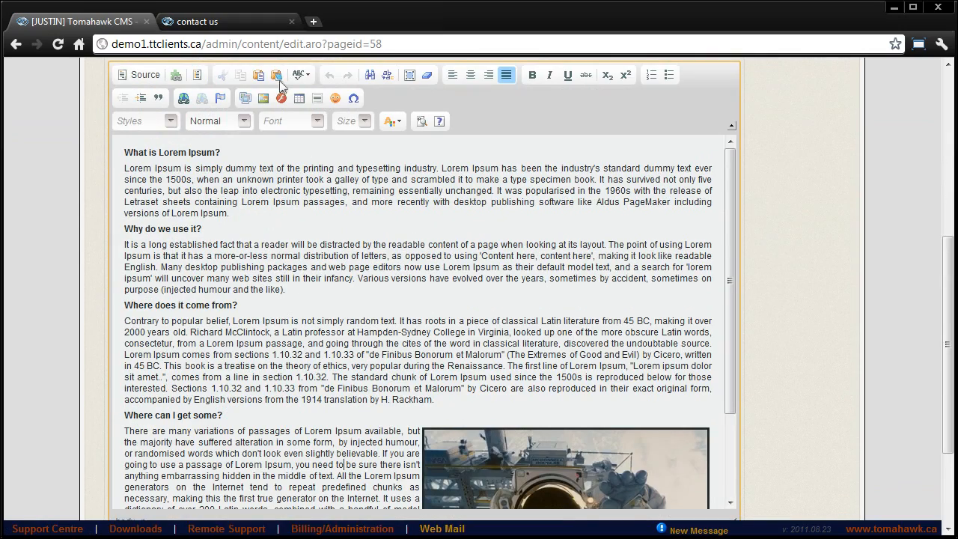
{"action": "scroll", "coordinate": [329, 282], "scroll_direction": "up", "scroll_amount": 3}
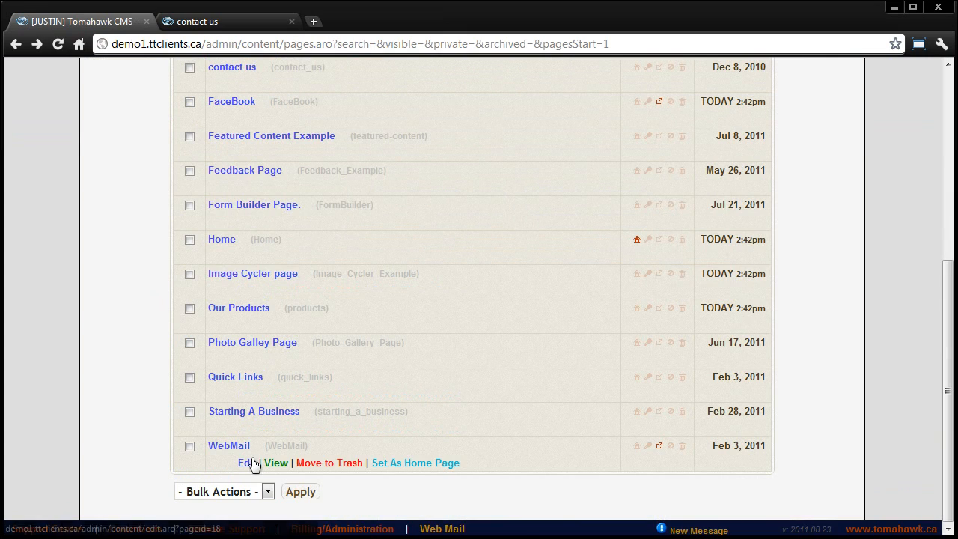
Reopen the WebMail page for editing and try the Content page style before choosing Redirect again
{"action": "left_click", "coordinate": [250, 460]}
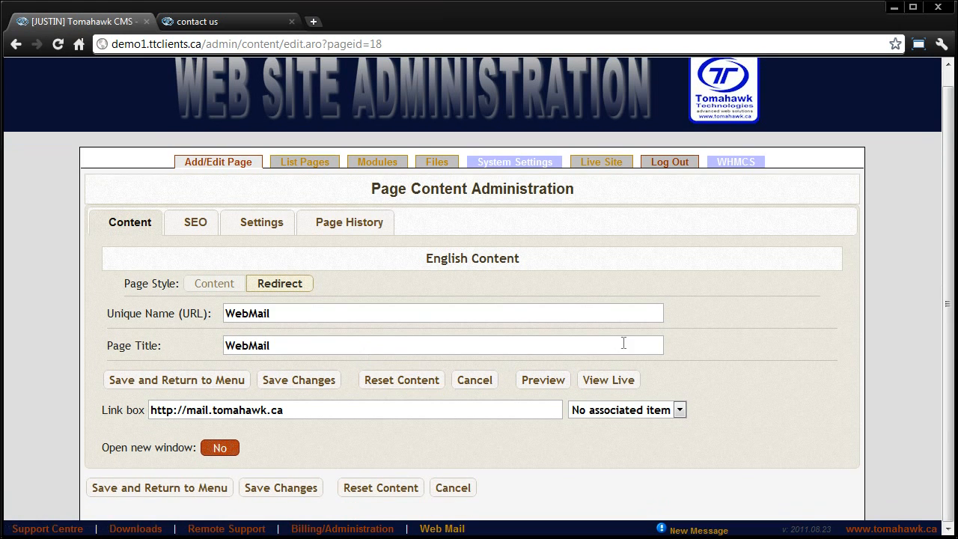
{"action": "left_click", "coordinate": [212, 288]}
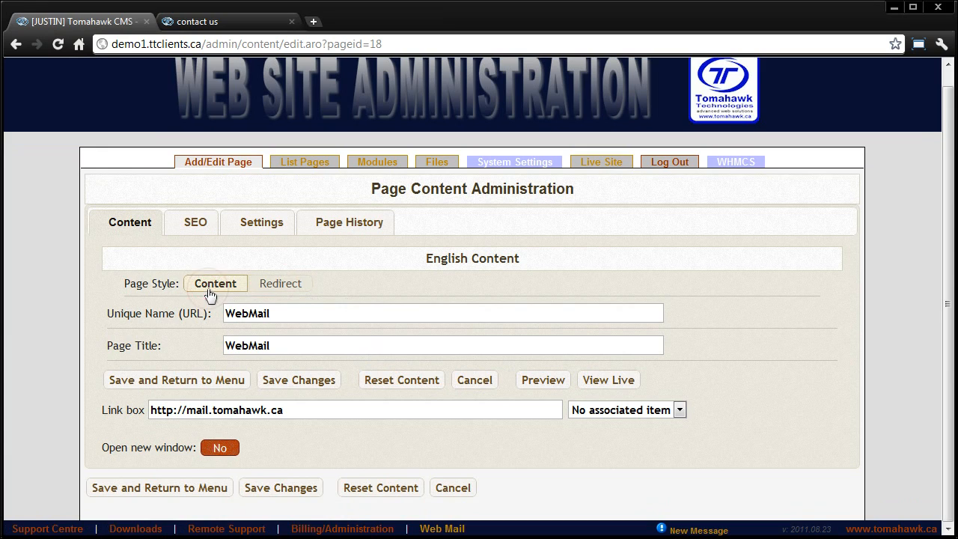
{"action": "left_click", "coordinate": [280, 289]}
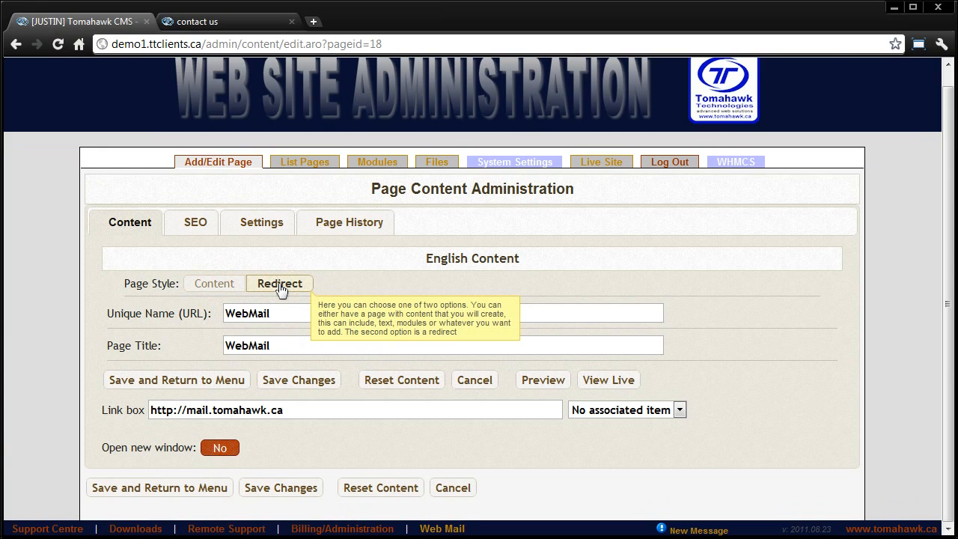
Compare the WebMail page's unique name and redirect link with the live site's navigation, and go back to the page list
{"action": "left_click", "coordinate": [303, 415]}
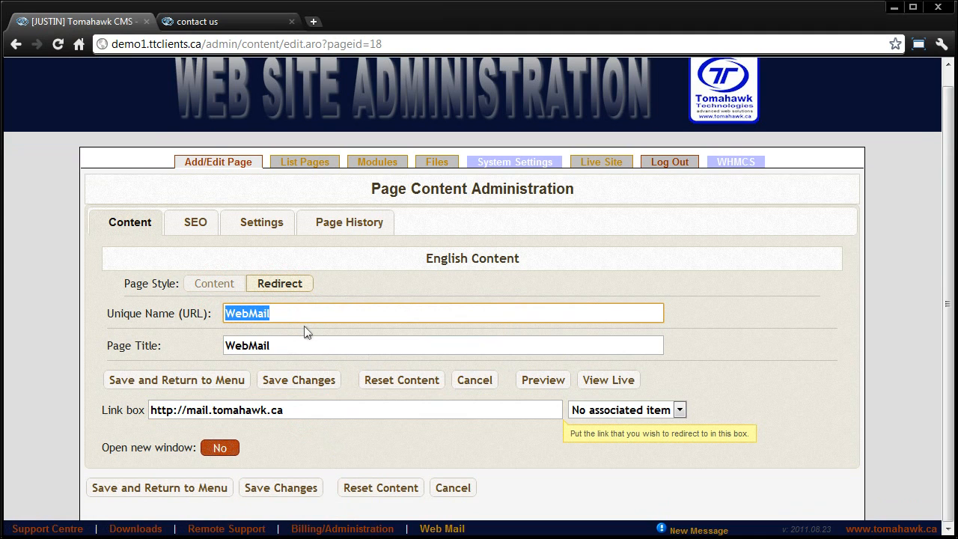
{"action": "left_click", "coordinate": [249, 19]}
{"action": "mouse_move", "coordinate": [440, 257]}
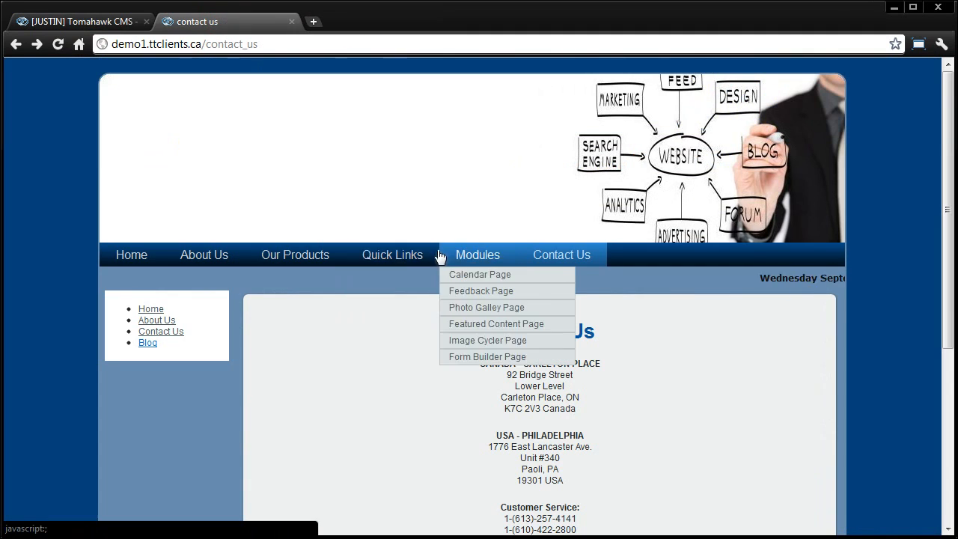
{"action": "left_click", "coordinate": [74, 22]}
{"action": "left_click_drag", "start_coordinate": [297, 412], "coordinate": [149, 410]}
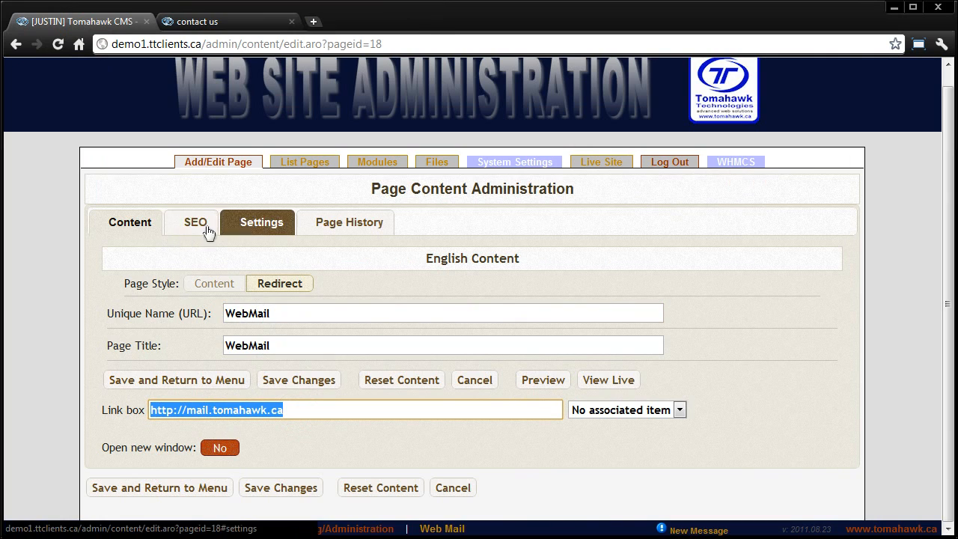
{"action": "left_click", "coordinate": [77, 229]}
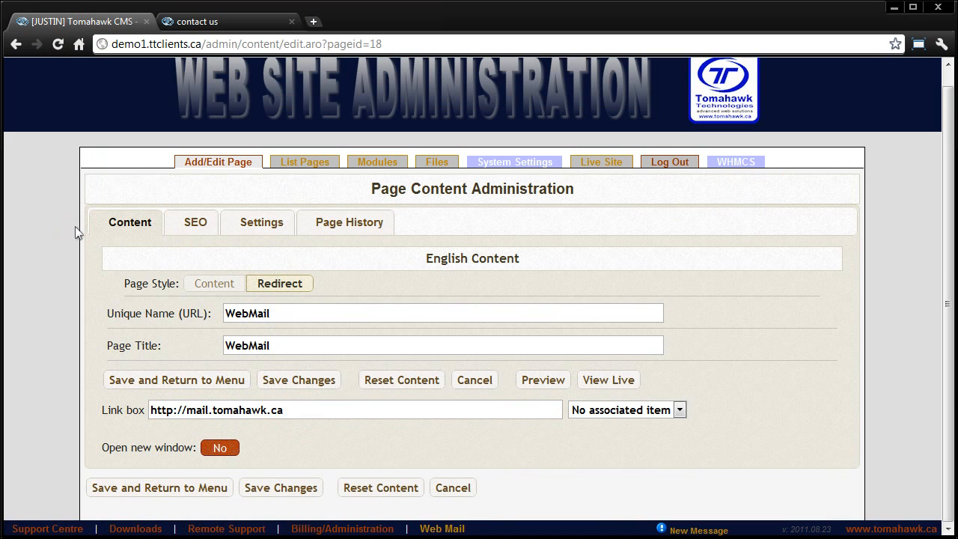
{"action": "key", "text": "BackSpace"}
{"action": "scroll", "coordinate": [105, 314], "scroll_direction": "up", "scroll_amount": 5}
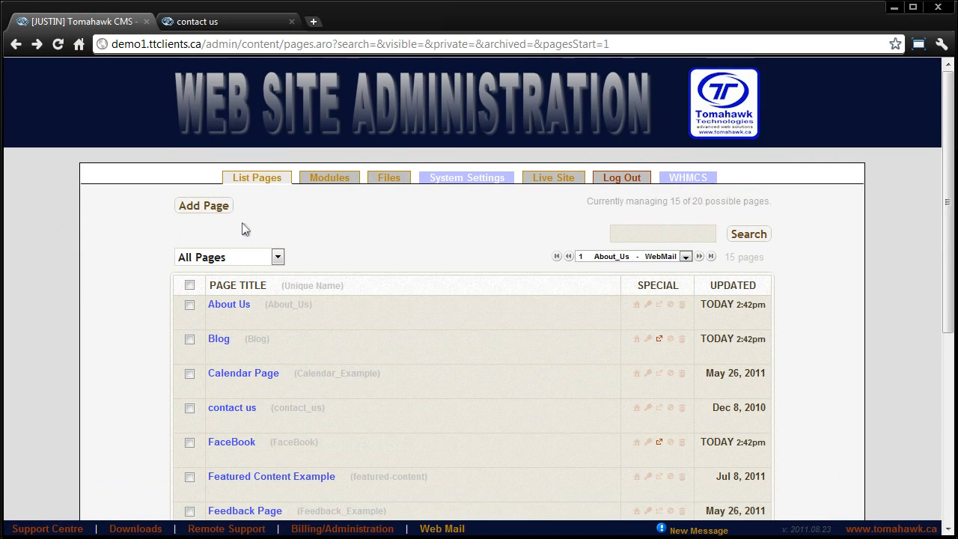
Reload the page list and check the home page marker in the Home page's Special column
{"action": "left_click", "coordinate": [260, 183]}
{"action": "scroll", "coordinate": [125, 306], "scroll_direction": "down", "scroll_amount": 5}
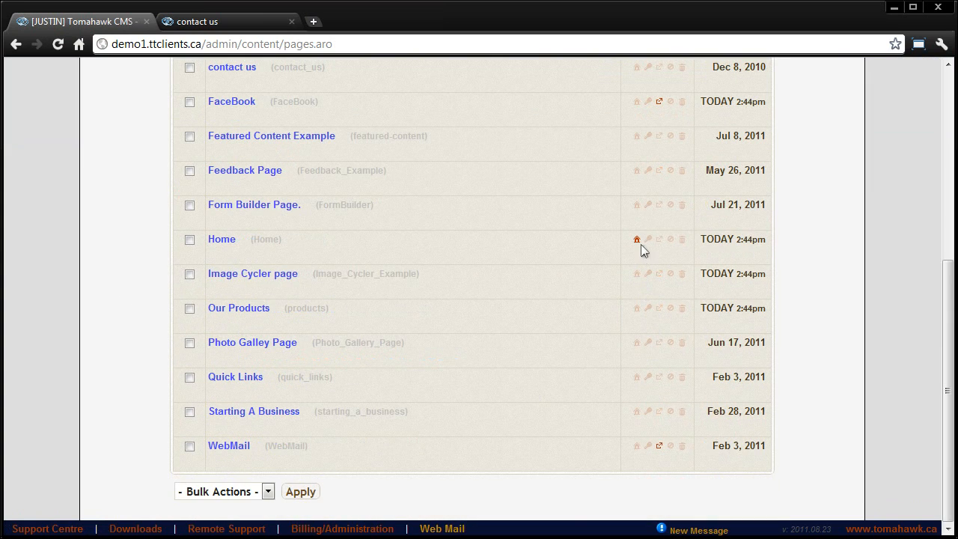
{"action": "mouse_move", "coordinate": [636, 240]}
{"action": "left_click", "coordinate": [126, 44]}
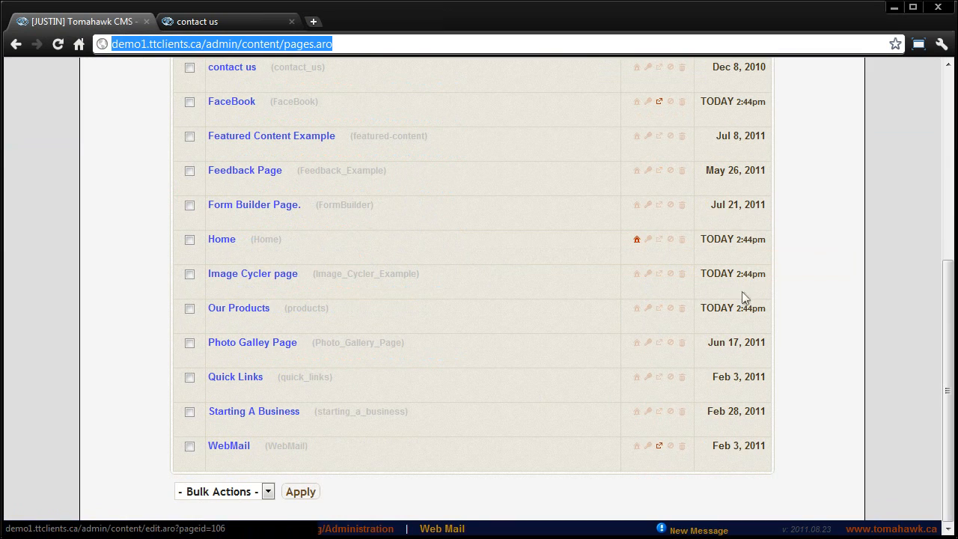
{"action": "left_click", "coordinate": [828, 259]}
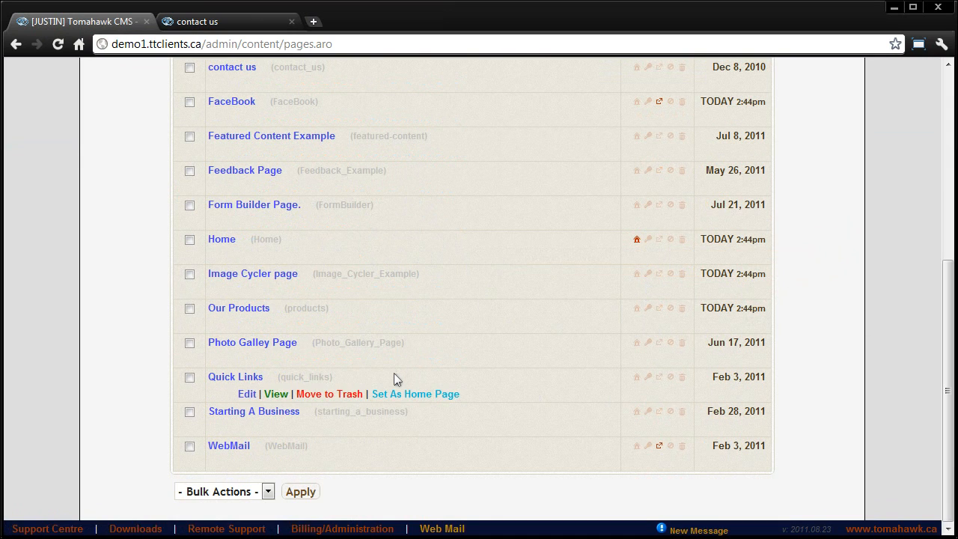
Look over the Special and Updated columns throughout the page list, checking when each page was last updated
{"action": "scroll", "coordinate": [394, 372], "scroll_direction": "up", "scroll_amount": 3}
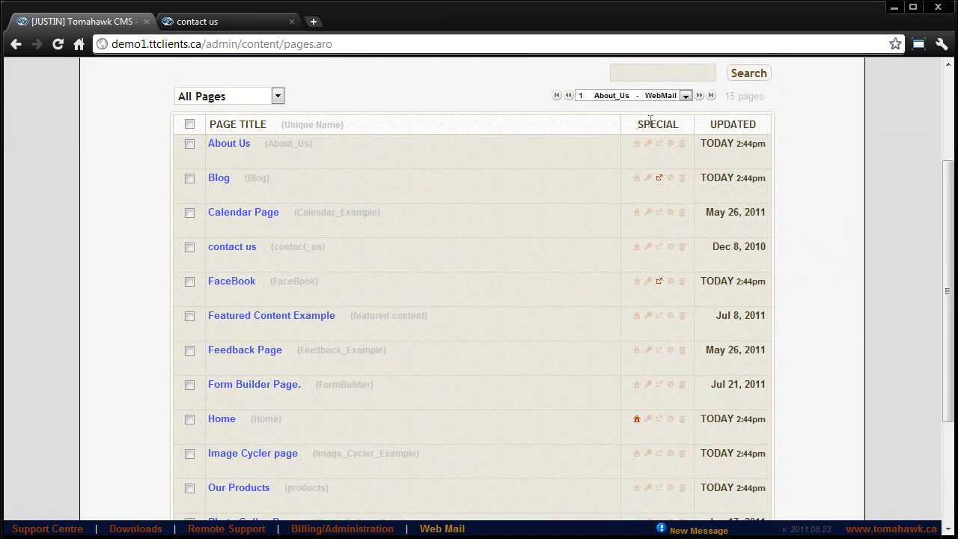
{"action": "scroll", "coordinate": [780, 239], "scroll_direction": "down", "scroll_amount": 3}
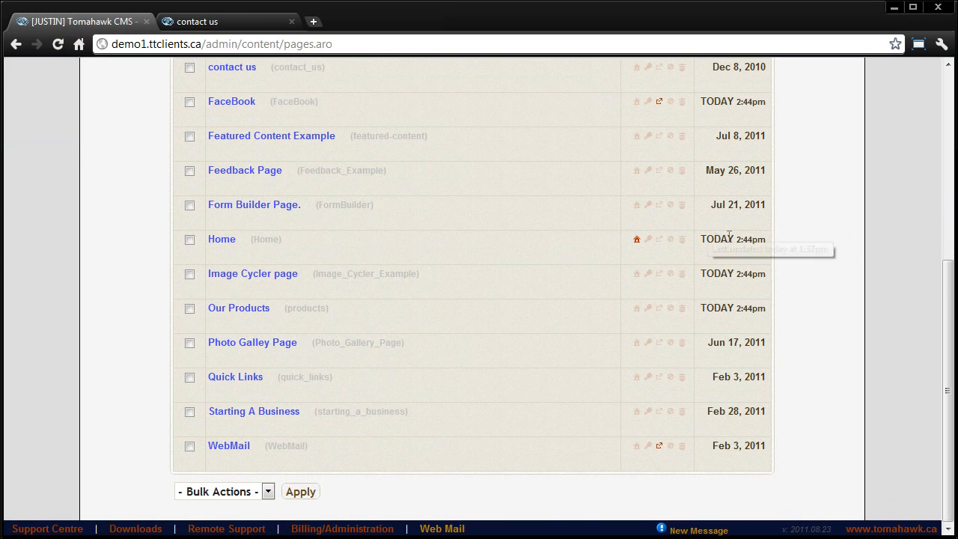
{"action": "scroll", "coordinate": [723, 263], "scroll_direction": "up", "scroll_amount": 1}
{"action": "scroll", "coordinate": [723, 264], "scroll_direction": "up", "scroll_amount": 4}
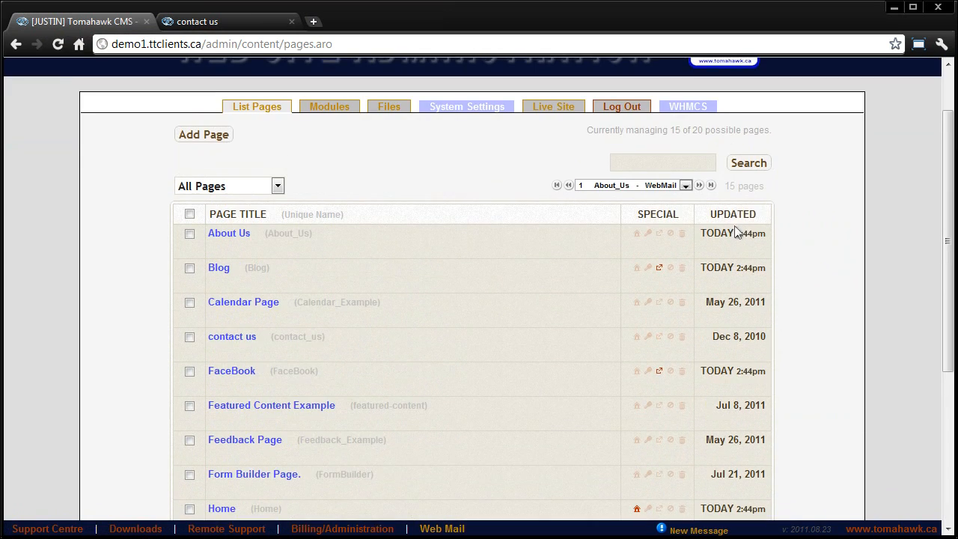
{"action": "scroll", "coordinate": [736, 329], "scroll_direction": "down", "scroll_amount": 4}
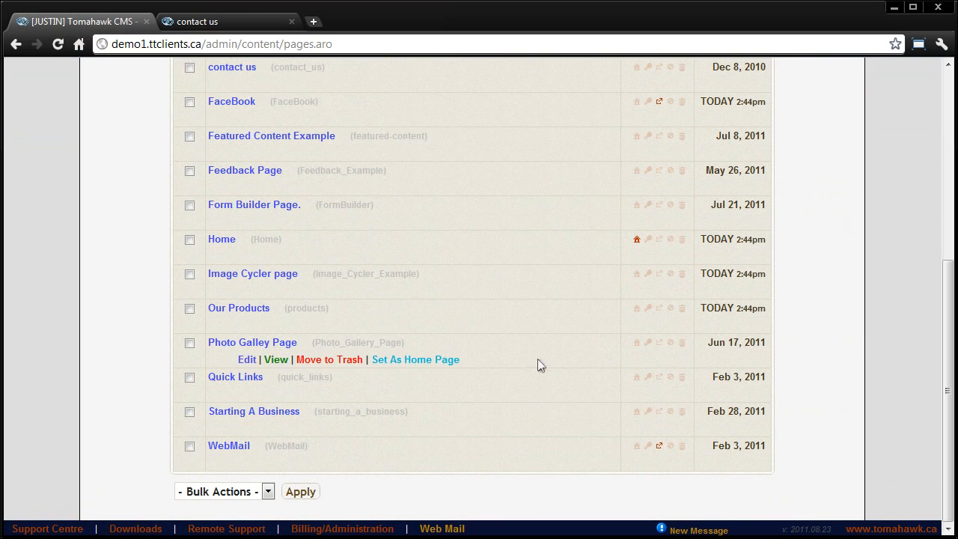
{"action": "scroll", "coordinate": [487, 359], "scroll_direction": "up", "scroll_amount": 1}
{"action": "scroll", "coordinate": [675, 212], "scroll_direction": "up", "scroll_amount": 1}
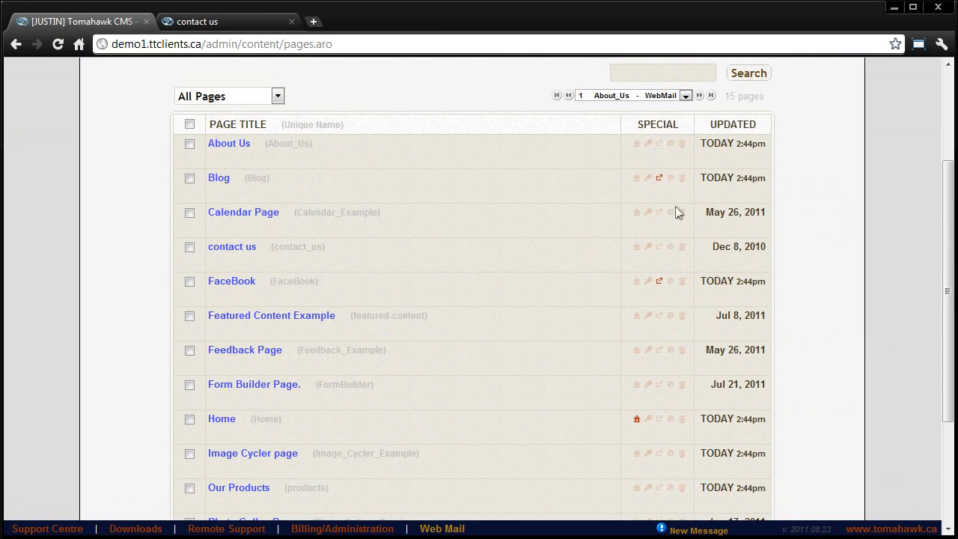
Look through the page list, view the About Us page on the live site and close that view
{"action": "scroll", "coordinate": [653, 216], "scroll_direction": "down", "scroll_amount": 2}
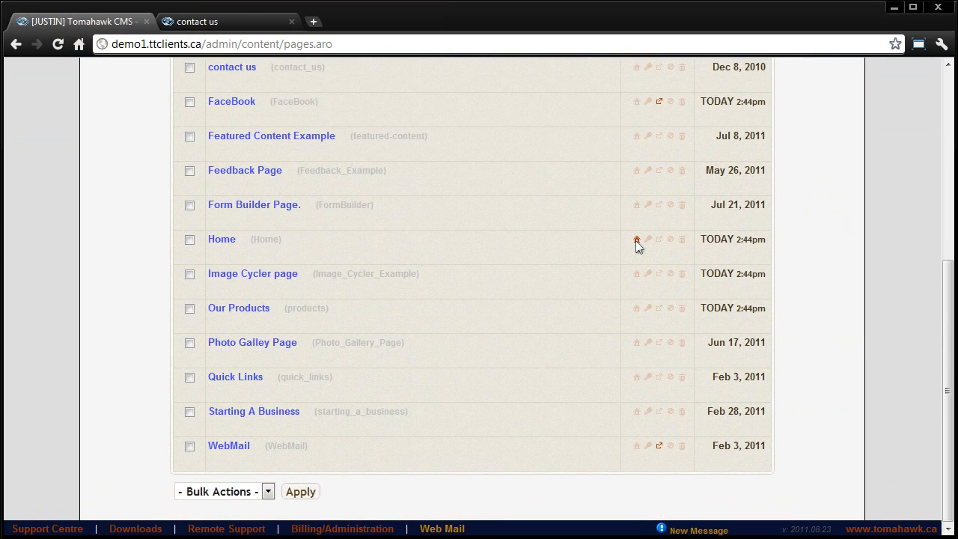
{"action": "scroll", "coordinate": [426, 370], "scroll_direction": "up", "scroll_amount": 2}
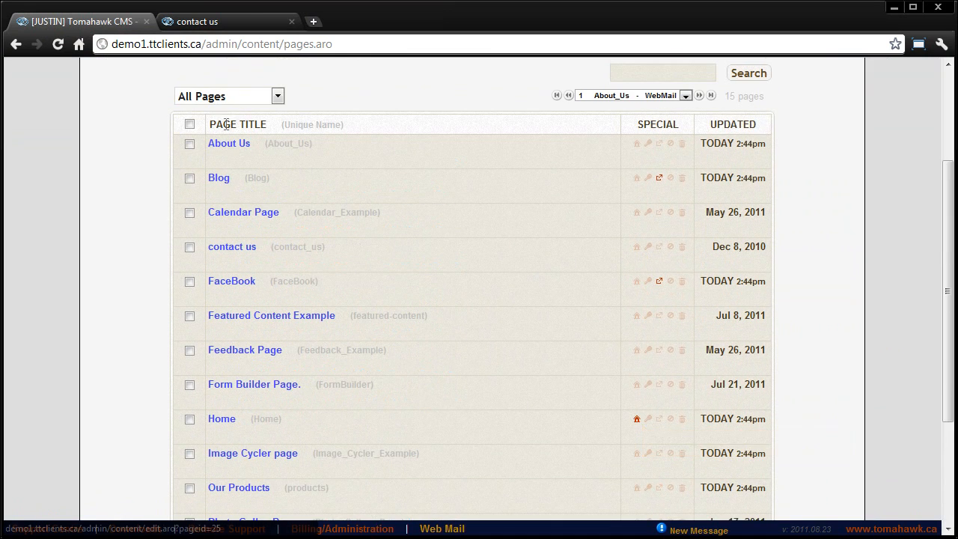
{"action": "scroll", "coordinate": [299, 124], "scroll_direction": "down", "scroll_amount": 2}
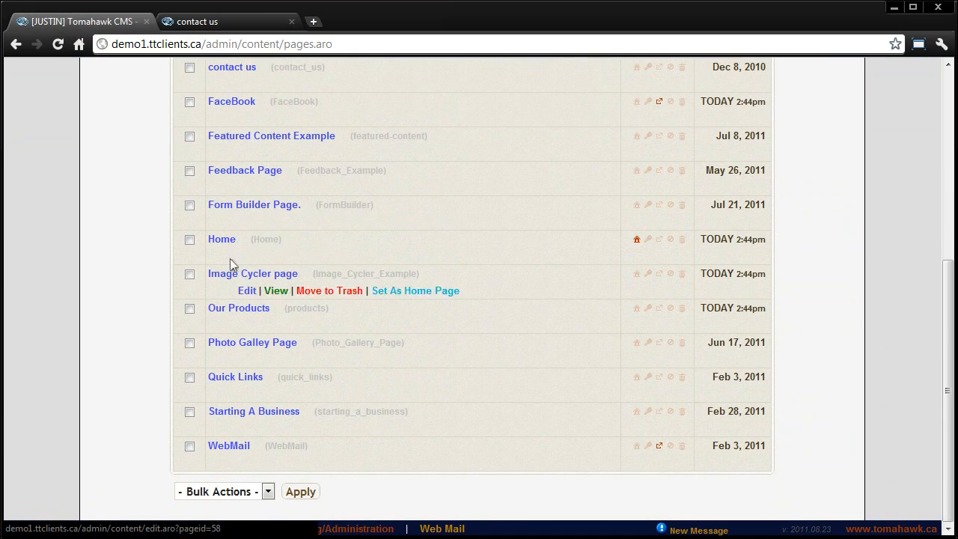
{"action": "scroll", "coordinate": [335, 365], "scroll_direction": "up", "scroll_amount": 2}
{"action": "mouse_move", "coordinate": [243, 163]}
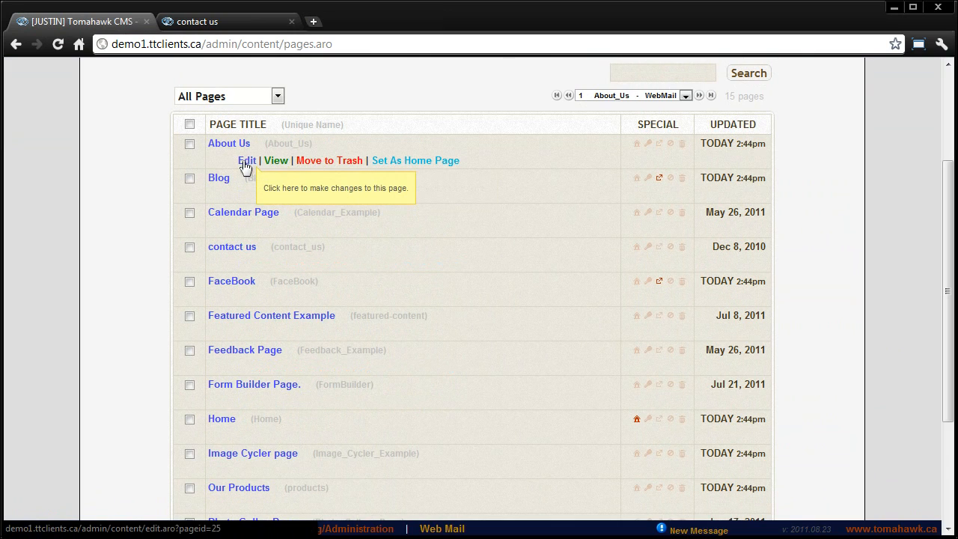
{"action": "left_click", "coordinate": [273, 169]}
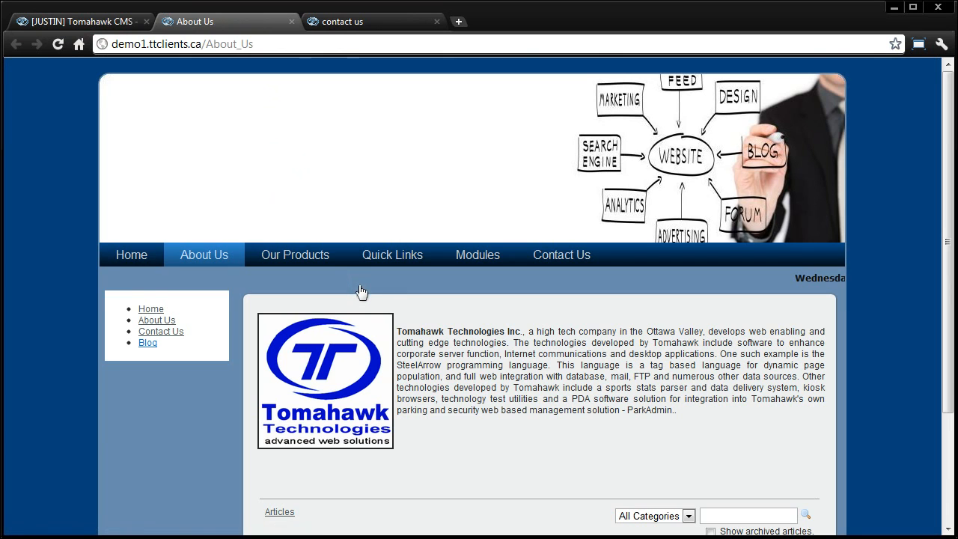
{"action": "key", "text": "ctrl+w"}
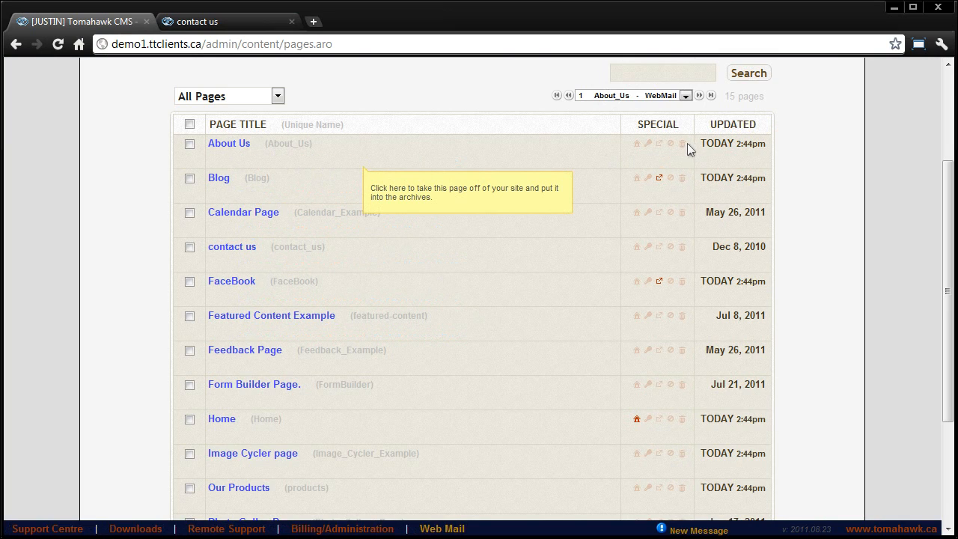
Check the Move to Trash option for listed pages and how many of the possible pages are being managed
{"action": "mouse_move", "coordinate": [300, 167]}
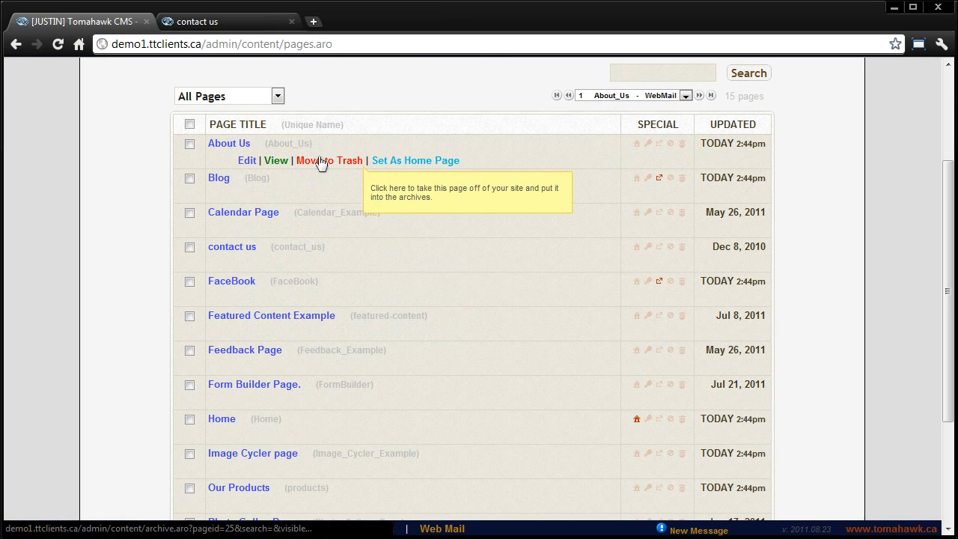
{"action": "mouse_move", "coordinate": [315, 187]}
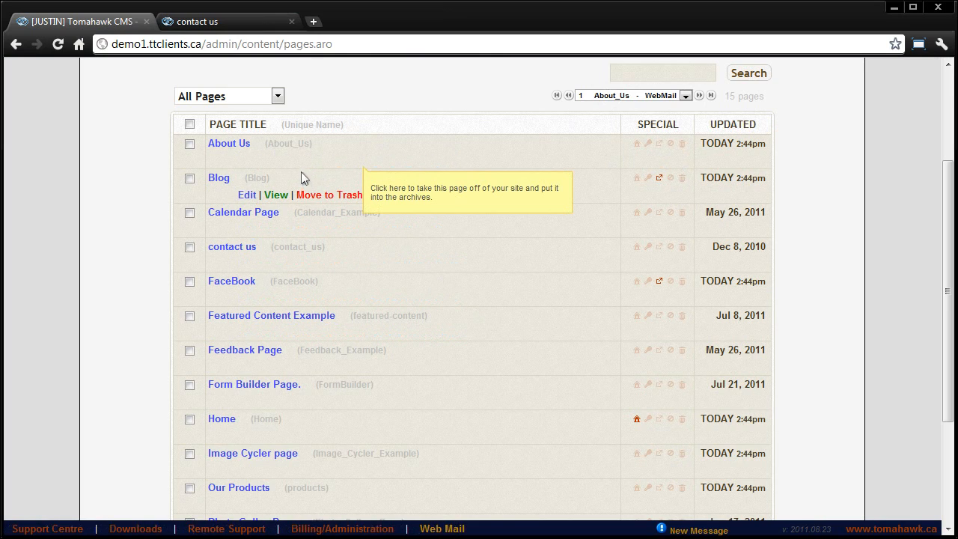
{"action": "mouse_move", "coordinate": [338, 160]}
{"action": "left_click_drag", "start_coordinate": [774, 97], "coordinate": [726, 95]}
{"action": "left_click", "coordinate": [773, 107]}
{"action": "scroll", "coordinate": [774, 107], "scroll_direction": "up", "scroll_amount": 1}
{"action": "scroll", "coordinate": [793, 142], "scroll_direction": "down", "scroll_amount": 1}
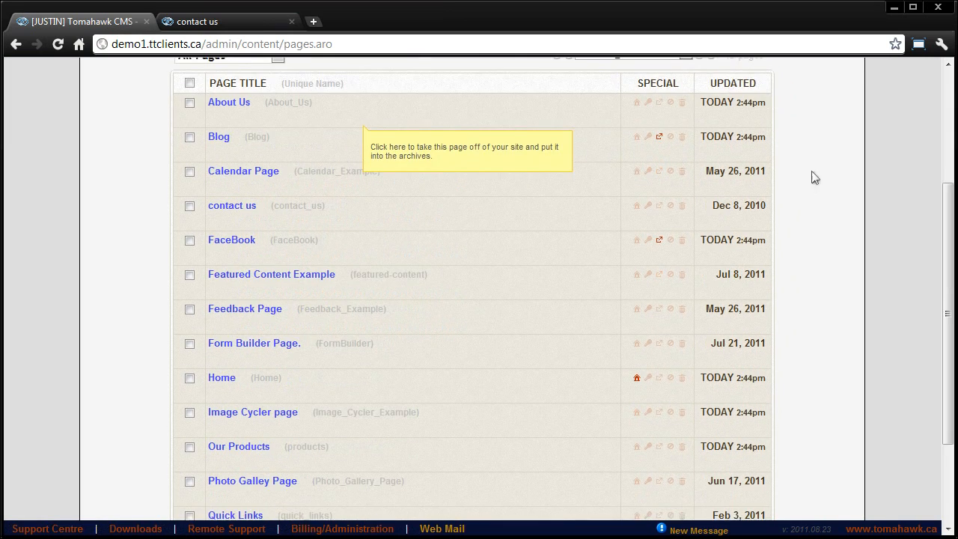
{"action": "scroll", "coordinate": [812, 178], "scroll_direction": "up", "scroll_amount": 2}
{"action": "left_click_drag", "start_coordinate": [668, 89], "coordinate": [732, 93]}
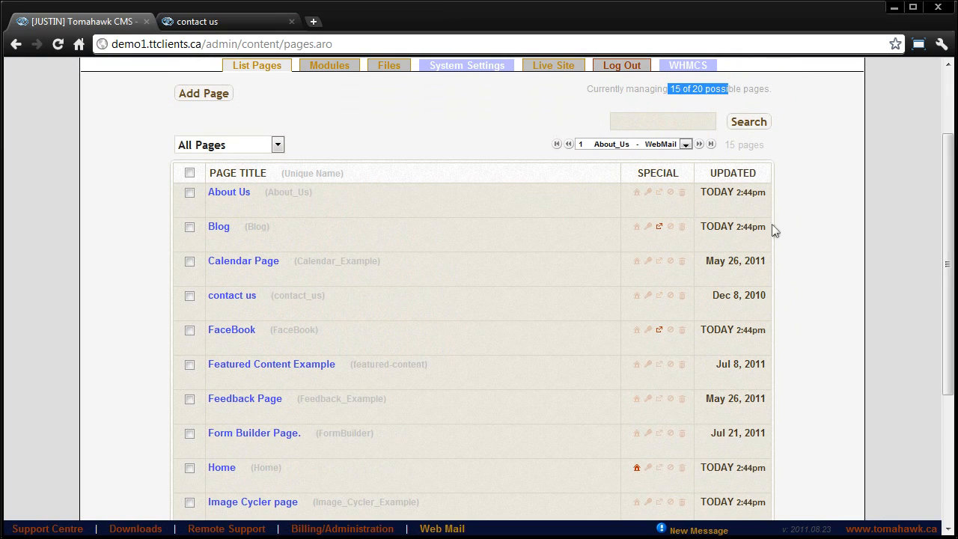
{"action": "left_click", "coordinate": [825, 172]}
Select every page in the list and review the available bulk actions and their descriptions without applying one
{"action": "mouse_move", "coordinate": [369, 205]}
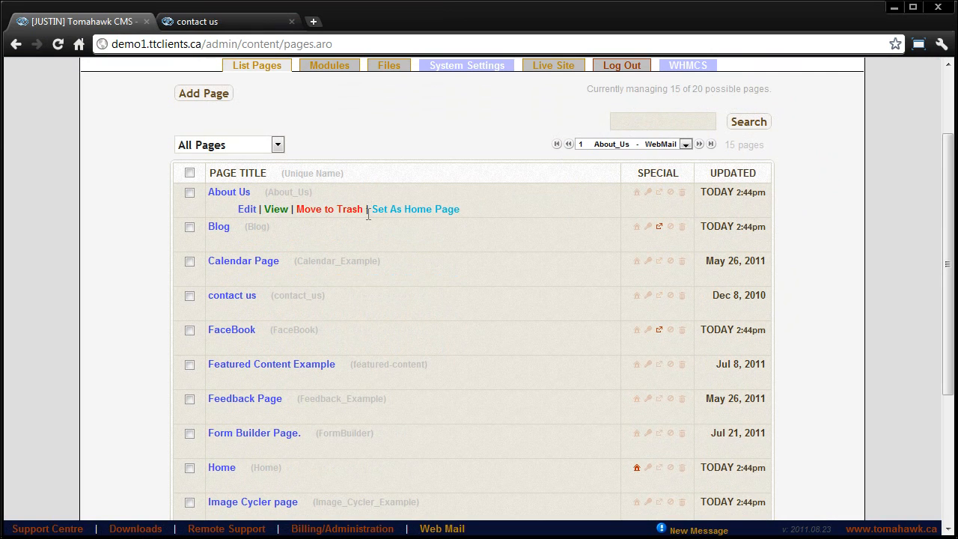
{"action": "scroll", "coordinate": [441, 178], "scroll_direction": "down", "scroll_amount": 3}
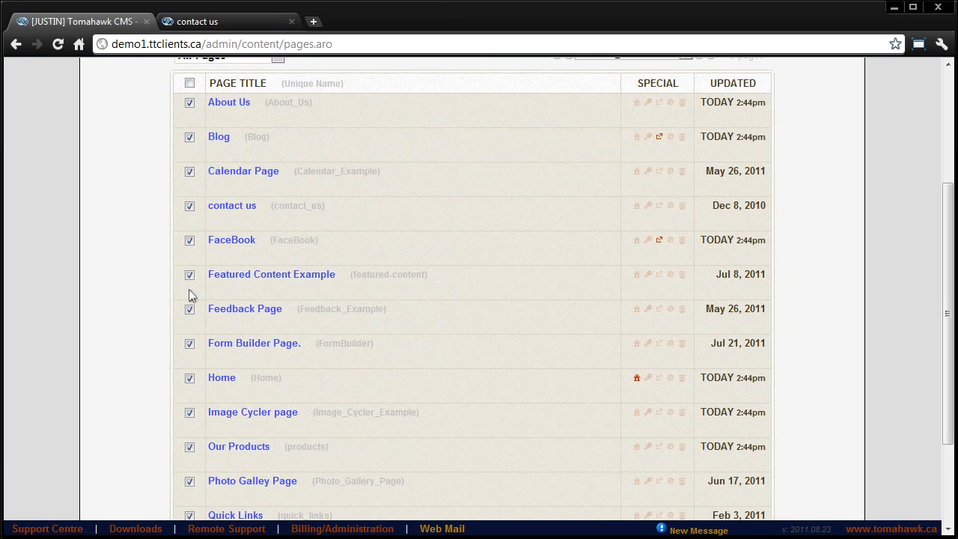
{"action": "scroll", "coordinate": [462, 217], "scroll_direction": "down", "scroll_amount": 2}
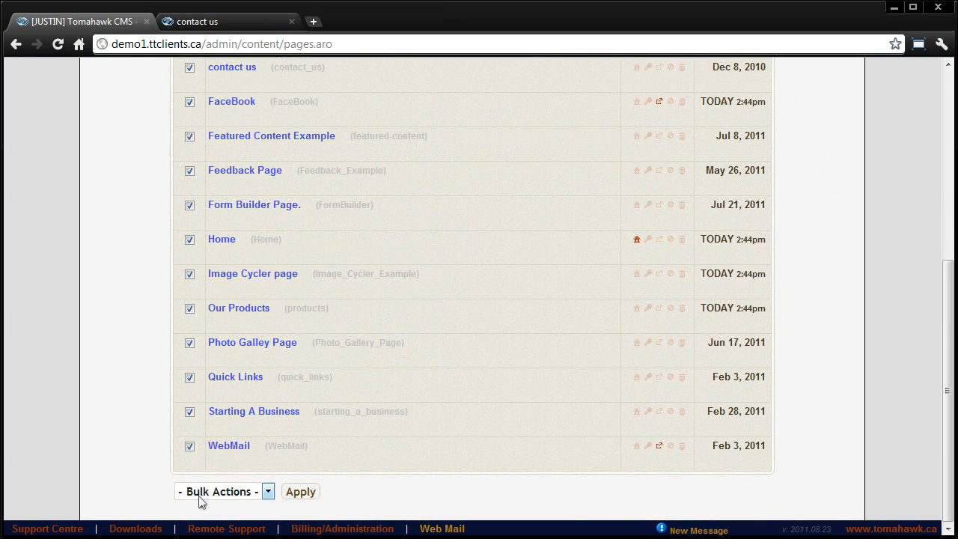
{"action": "mouse_move", "coordinate": [199, 496]}
{"action": "scroll", "coordinate": [204, 490], "scroll_direction": "down", "scroll_amount": 2}
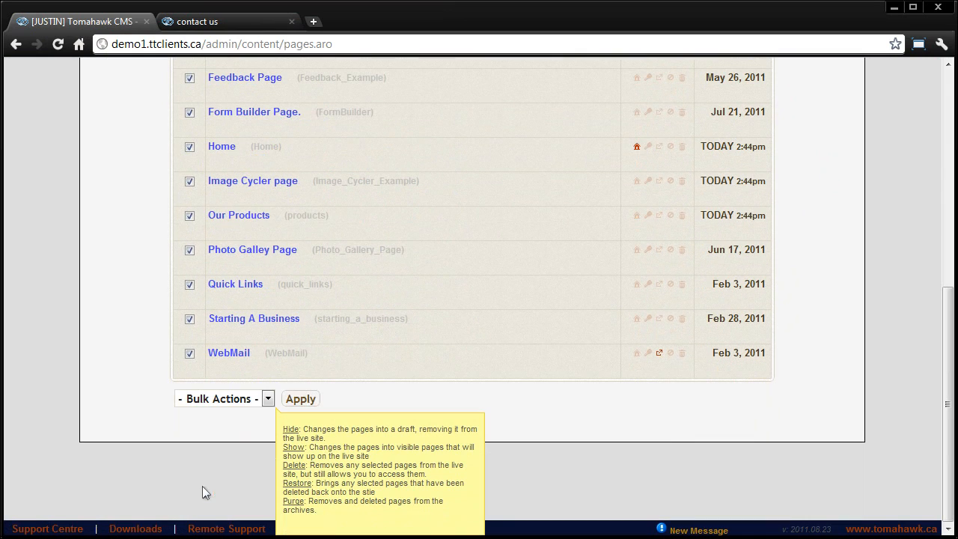
{"action": "left_click", "coordinate": [244, 402]}
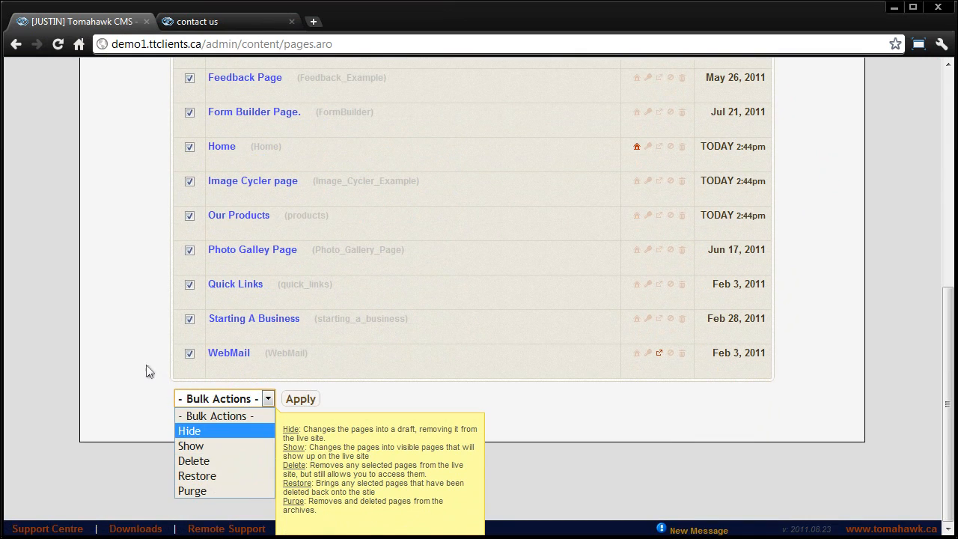
{"action": "scroll", "coordinate": [148, 370], "scroll_direction": "up", "scroll_amount": 3}
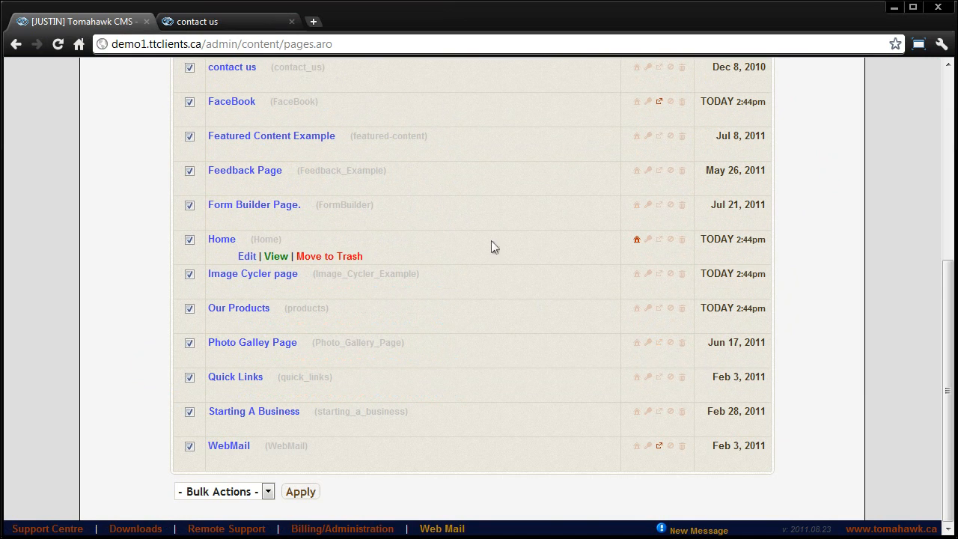
Open the Calendar Page for editing to check its page settings, and return to the page list
{"action": "mouse_move", "coordinate": [329, 192]}
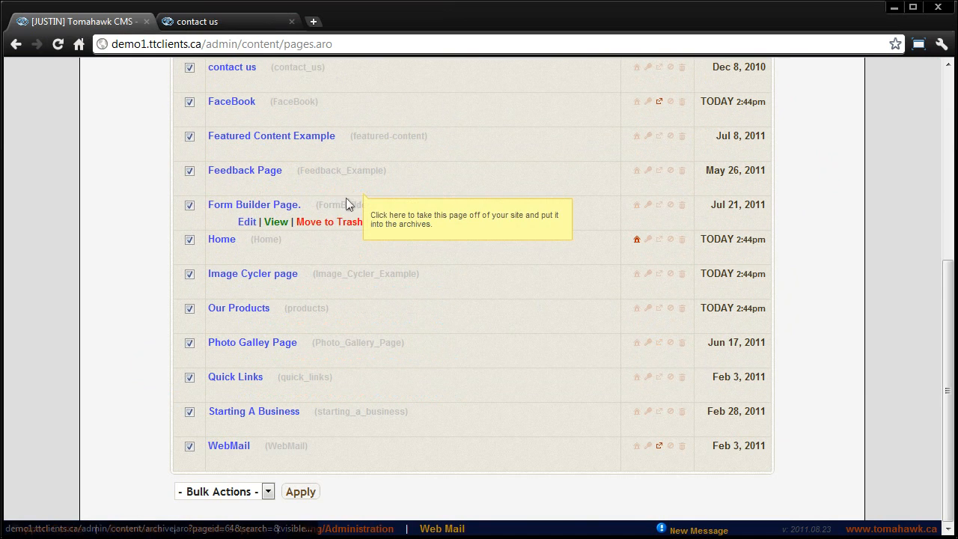
{"action": "scroll", "coordinate": [347, 203], "scroll_direction": "up", "scroll_amount": 3}
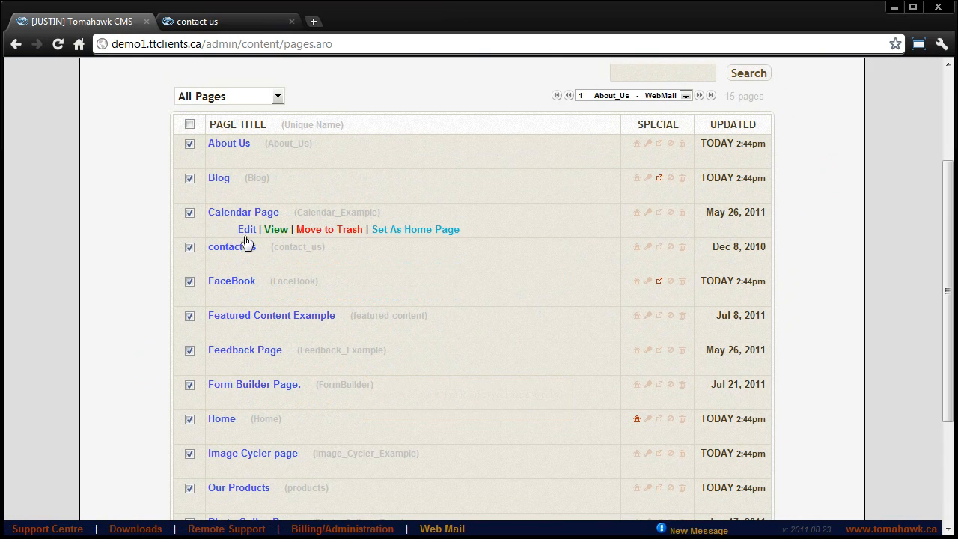
{"action": "left_click", "coordinate": [252, 238]}
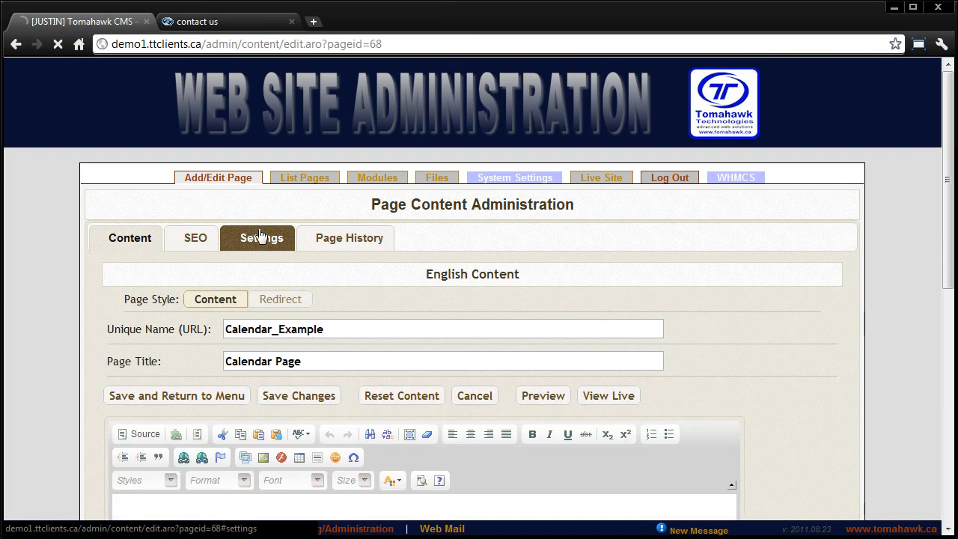
{"action": "left_click", "coordinate": [259, 237]}
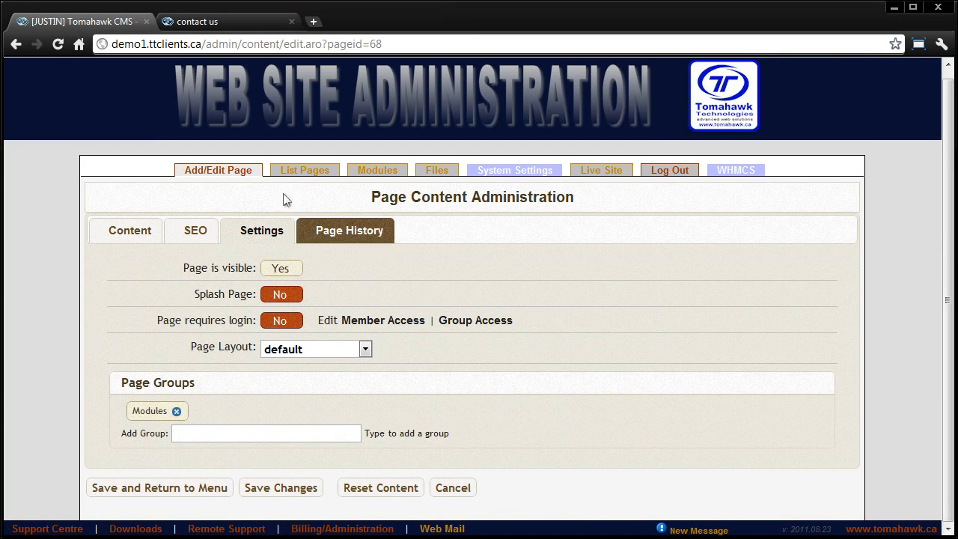
{"action": "left_click", "coordinate": [300, 178]}
Recheck the bulk action choices below the page list with no pages selected, leaving them unapplied
{"action": "scroll", "coordinate": [313, 393], "scroll_direction": "down", "scroll_amount": 3}
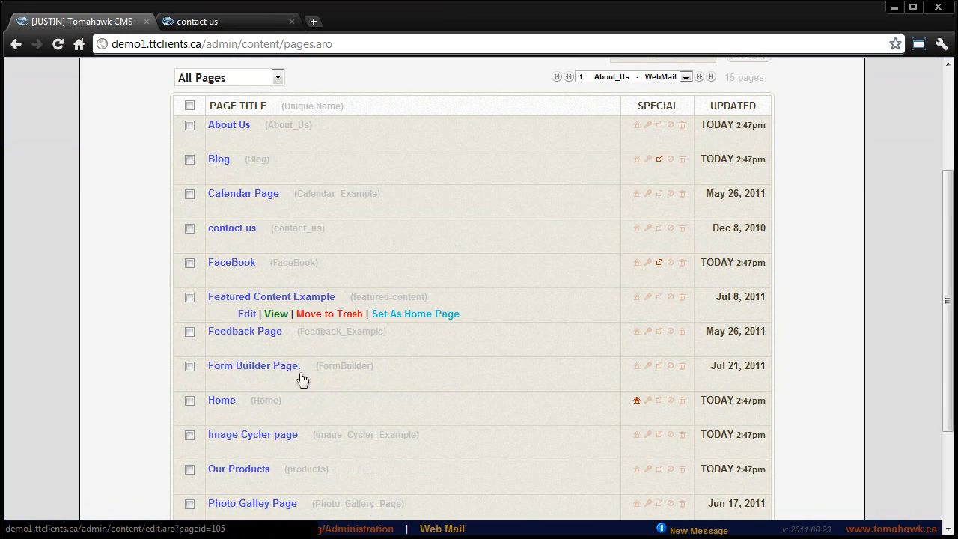
{"action": "scroll", "coordinate": [389, 284], "scroll_direction": "down", "scroll_amount": 3}
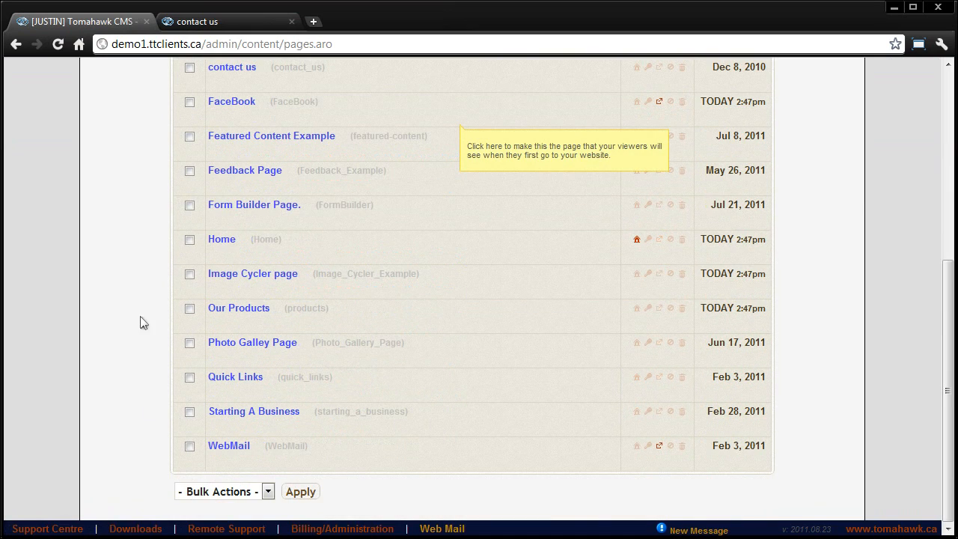
{"action": "left_click", "coordinate": [228, 491]}
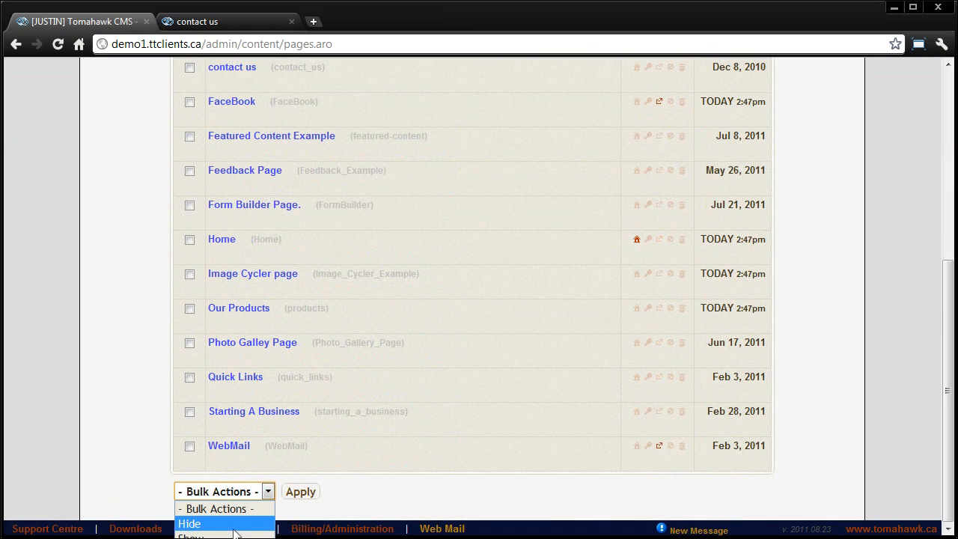
{"action": "left_click", "coordinate": [154, 464]}
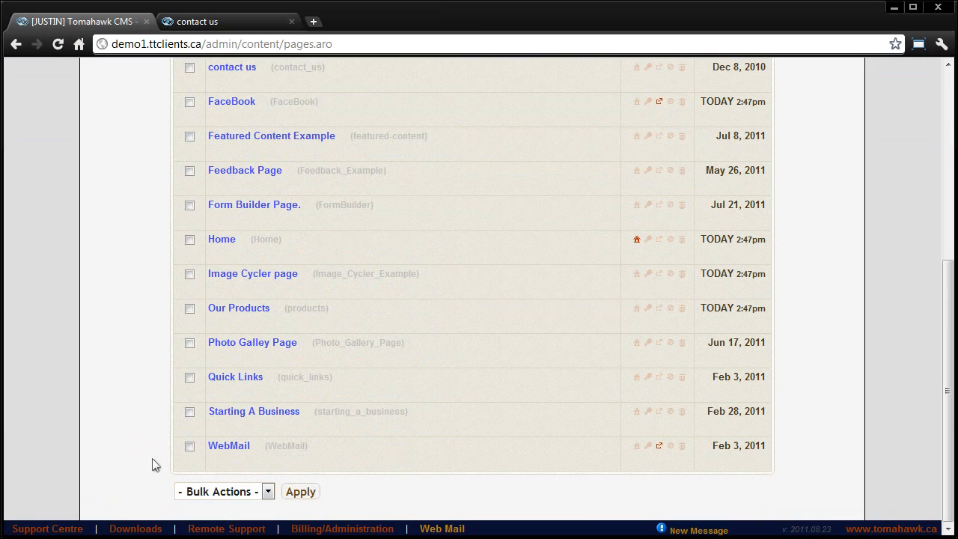
{"action": "left_click", "coordinate": [239, 494]}
{"action": "left_click", "coordinate": [239, 494]}
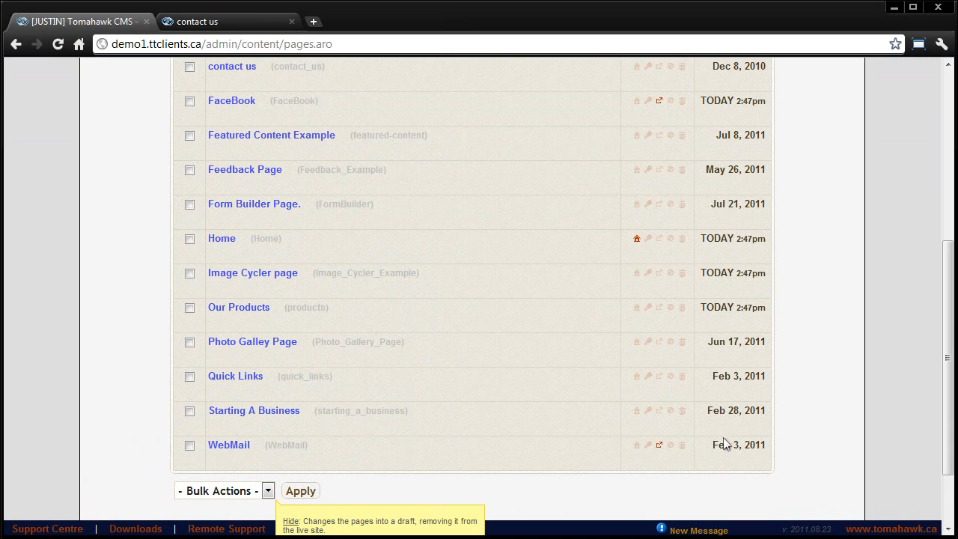
Open the About Us page for editing and look over its page style options, name fields and content editor
{"action": "scroll", "coordinate": [857, 392], "scroll_direction": "up", "scroll_amount": 4}
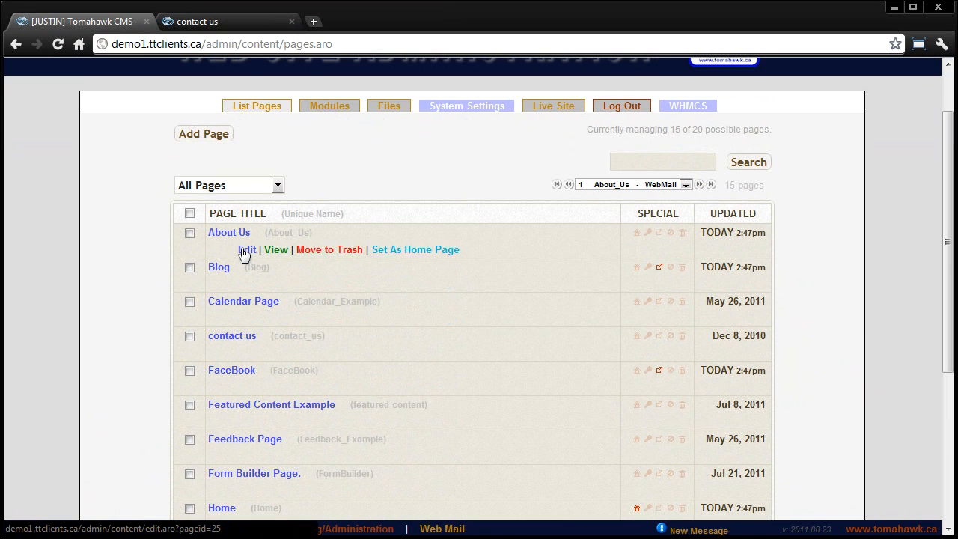
{"action": "left_click", "coordinate": [243, 250]}
{"action": "scroll", "coordinate": [336, 331], "scroll_direction": "down", "scroll_amount": 3}
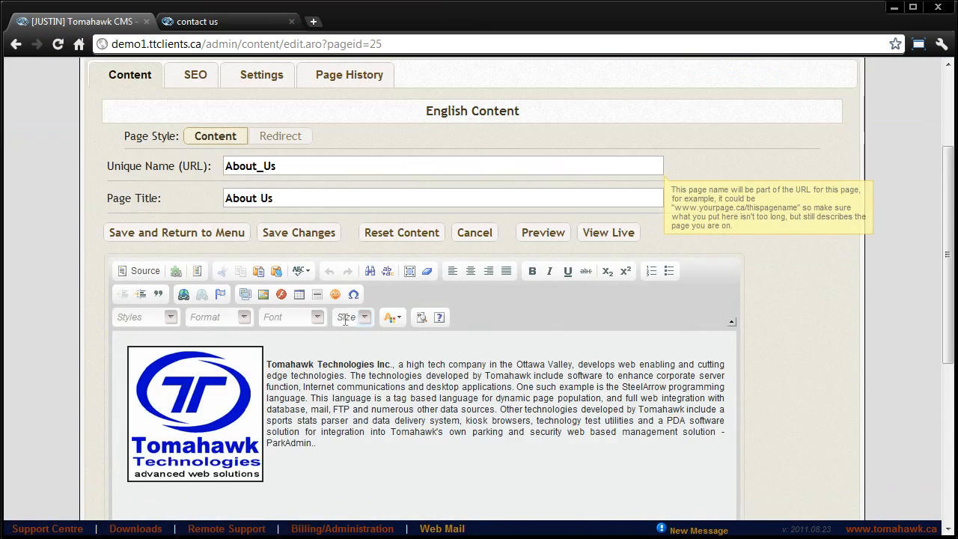
{"action": "scroll", "coordinate": [314, 169], "scroll_direction": "up", "scroll_amount": 2}
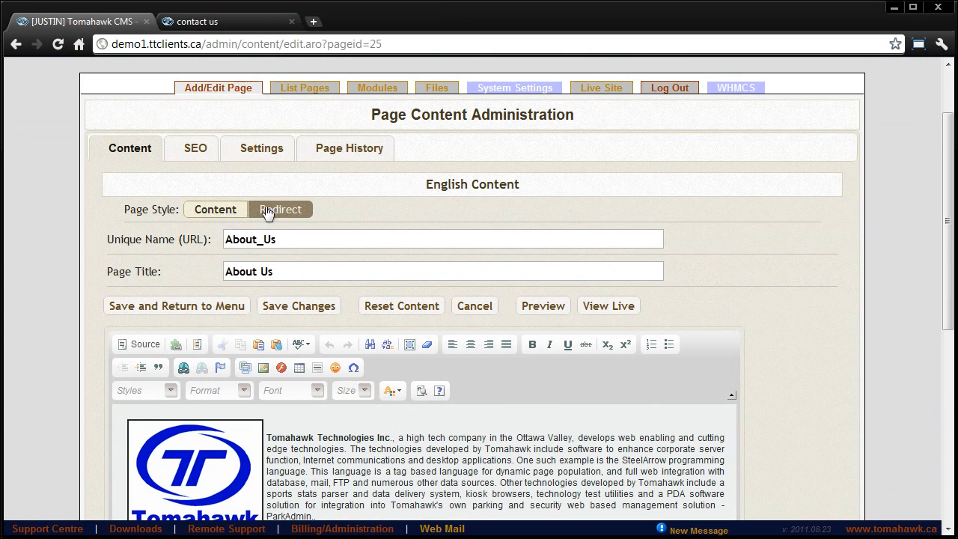
{"action": "mouse_move", "coordinate": [275, 215]}
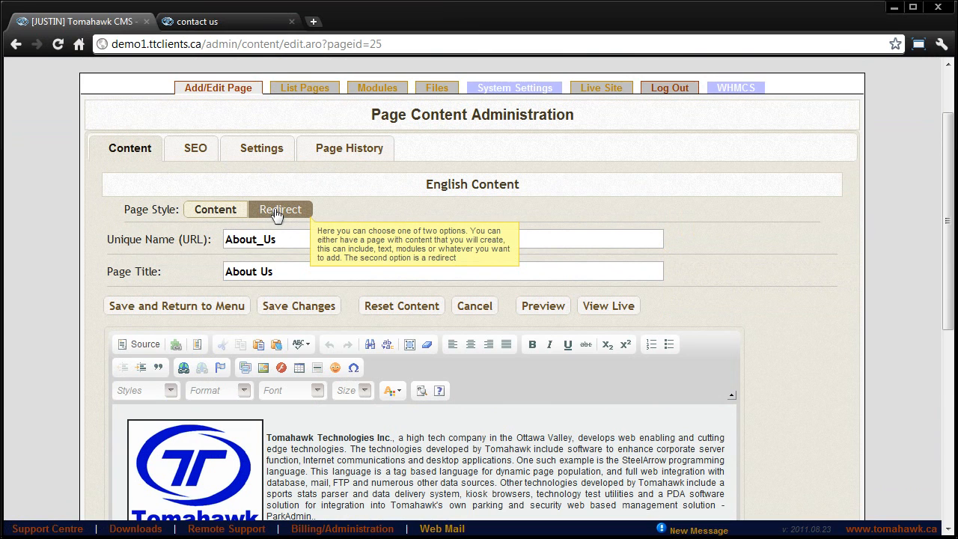
{"action": "scroll", "coordinate": [305, 428], "scroll_direction": "down", "scroll_amount": 2}
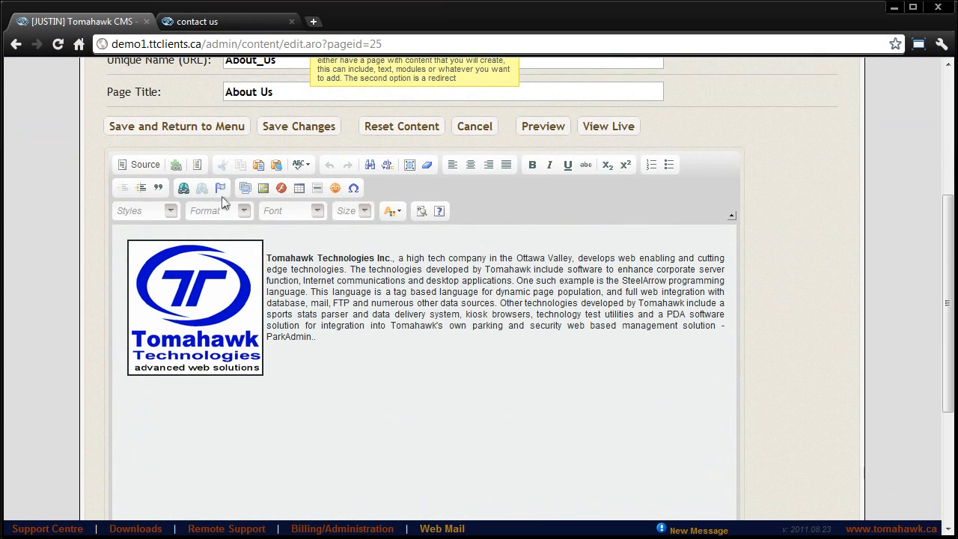
{"action": "scroll", "coordinate": [390, 361], "scroll_direction": "up", "scroll_amount": 2}
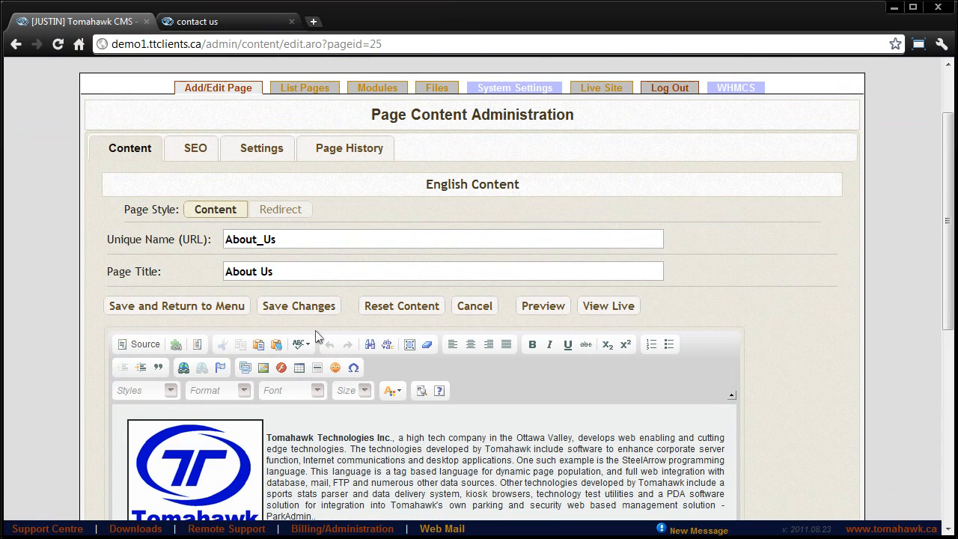
View the About Us page live, close the contact us page, and compare the unique name About_Us with the live page's address
{"action": "left_click", "coordinate": [297, 243]}
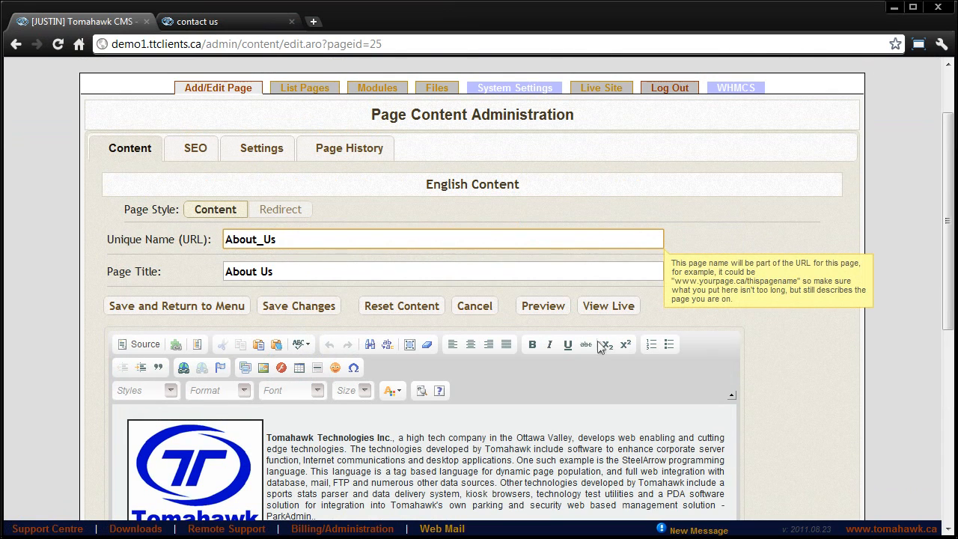
{"action": "left_click", "coordinate": [604, 306]}
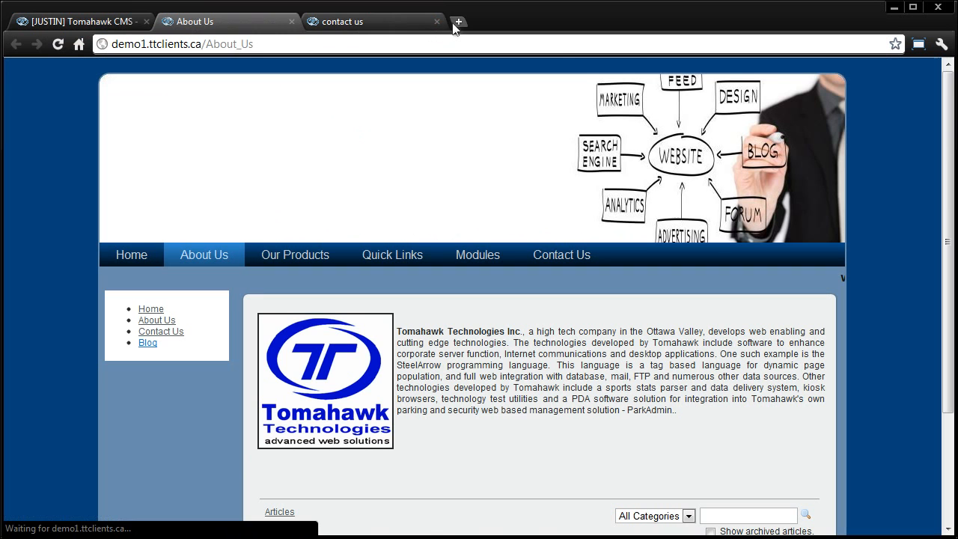
{"action": "left_click", "coordinate": [436, 21]}
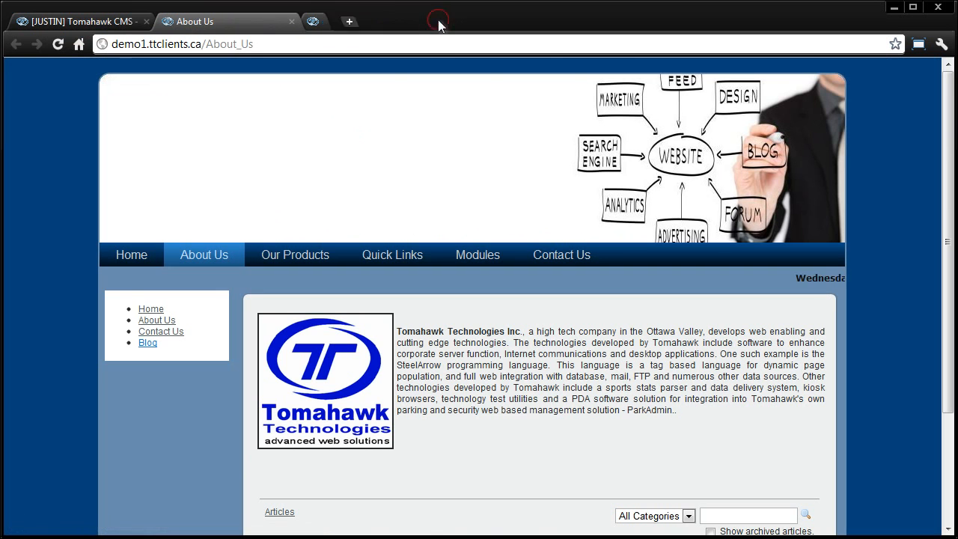
{"action": "left_click_drag", "start_coordinate": [284, 44], "coordinate": [205, 44]}
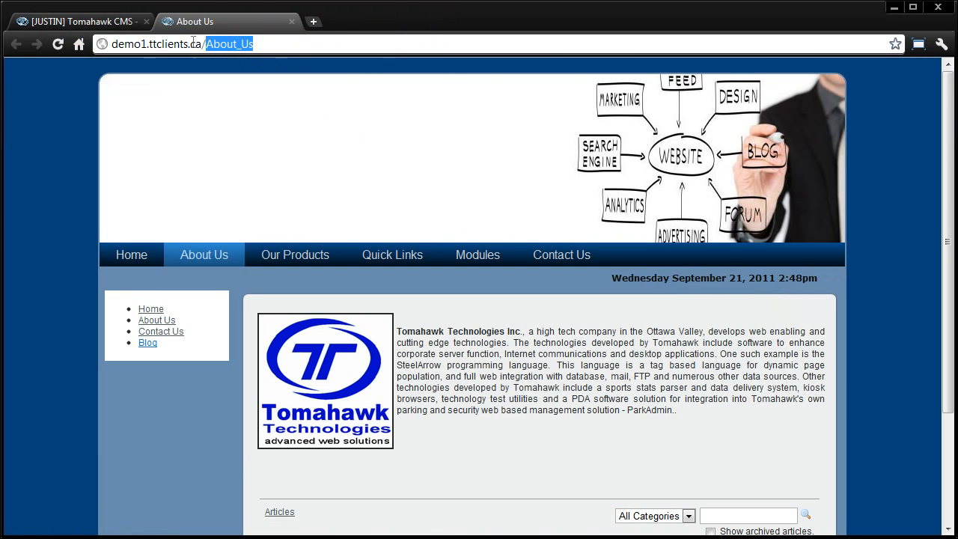
Compare the page's Unique Name (URL) field with the live About Us page's address and read the field's naming guidance
{"action": "left_click", "coordinate": [82, 21]}
{"action": "left_click", "coordinate": [304, 237]}
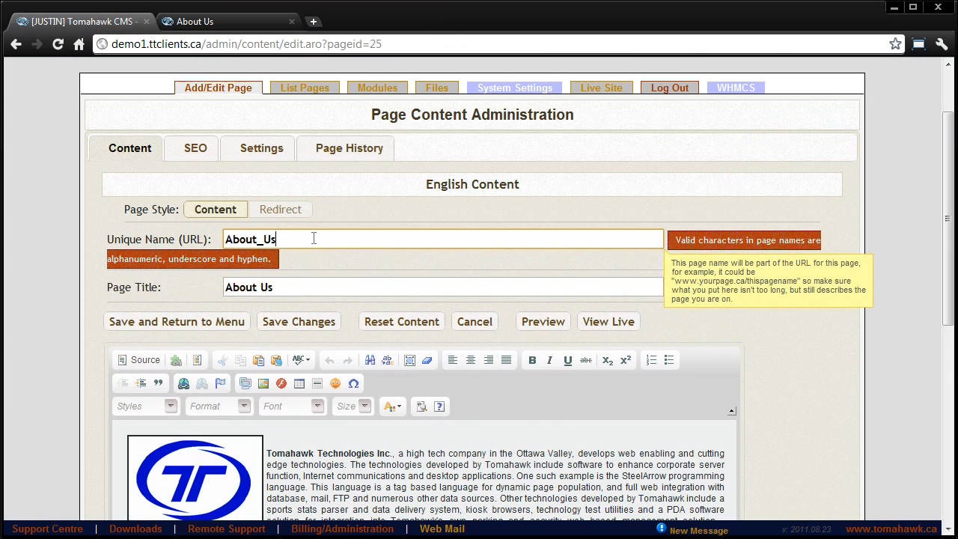
{"action": "left_click", "coordinate": [211, 22]}
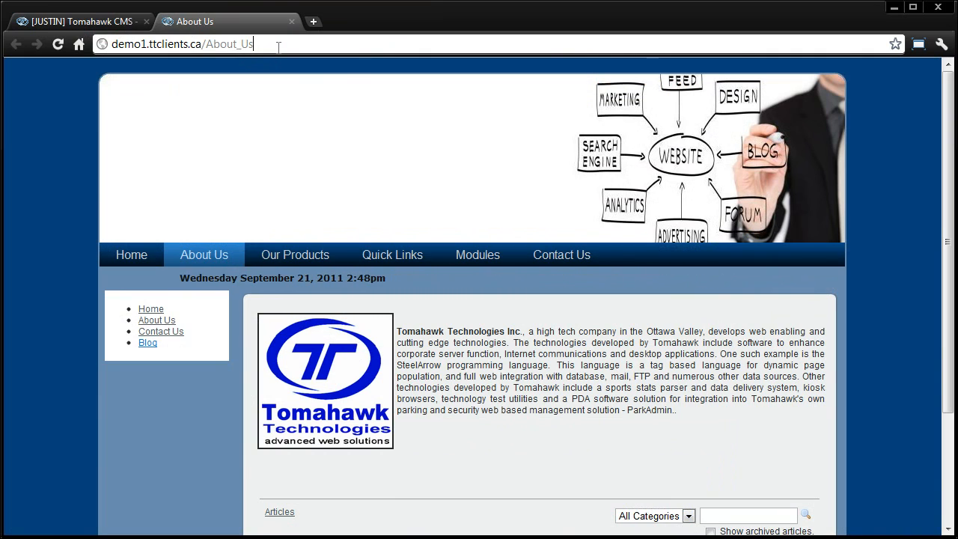
{"action": "left_click", "coordinate": [103, 25]}
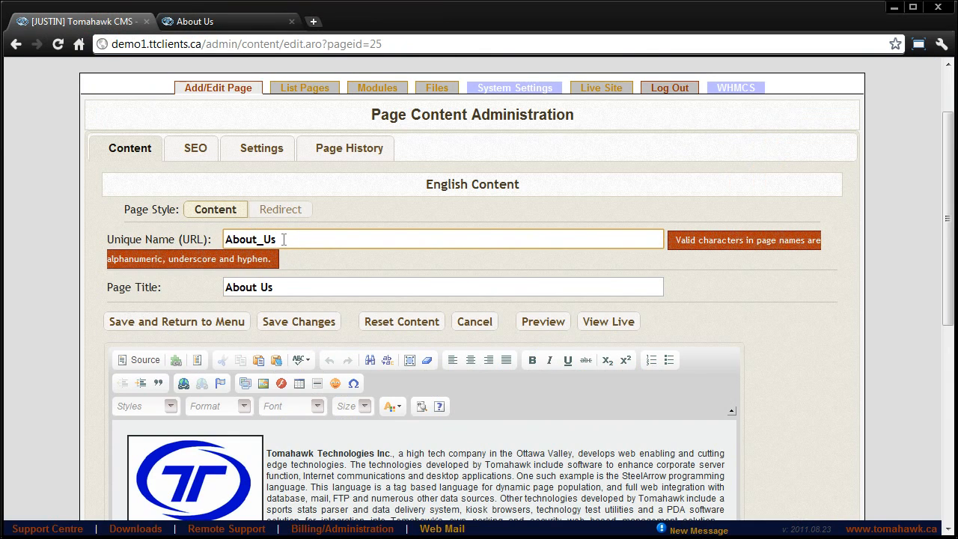
{"action": "left_click", "coordinate": [283, 239]}
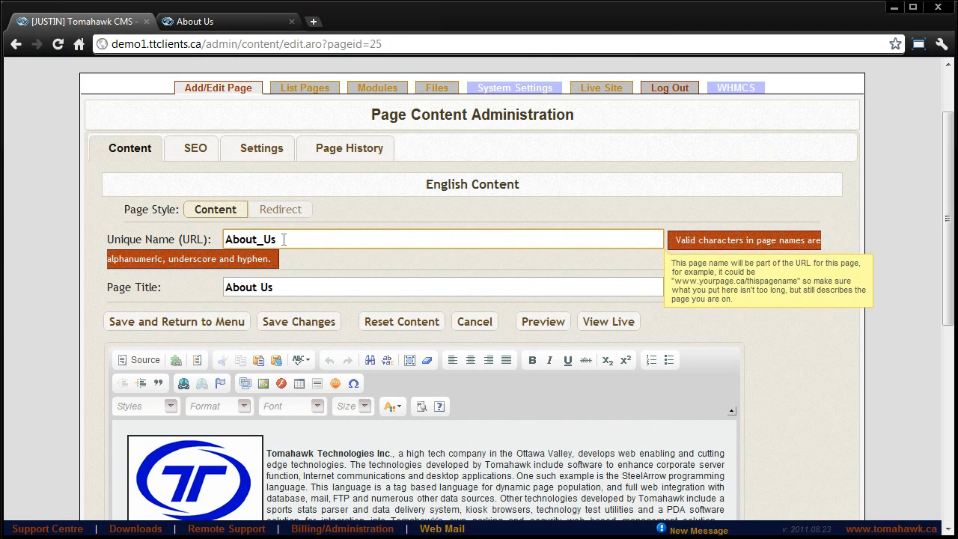
{"action": "left_click", "coordinate": [284, 239]}
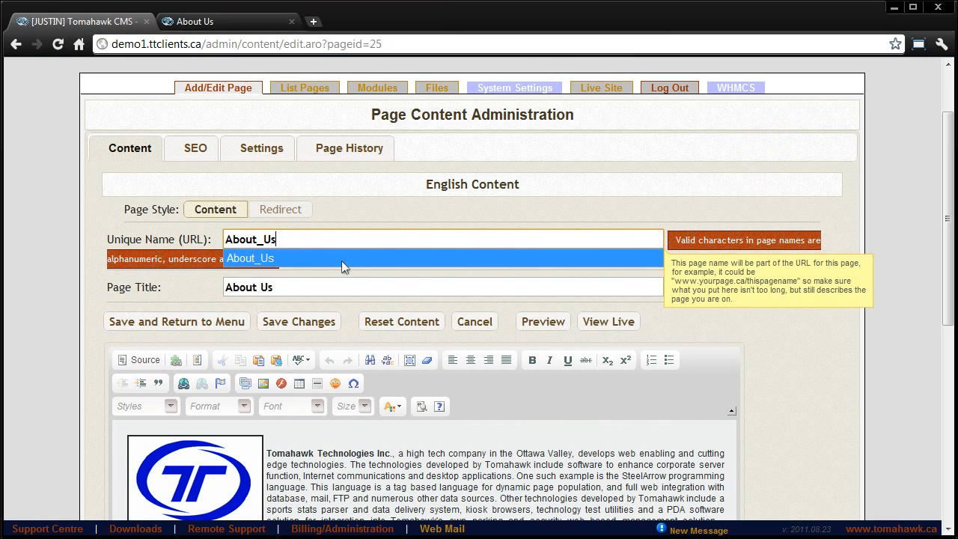
Examine the Page Title field's guidance, compare it with the titles in the page list, and return to the About Us editor
{"action": "left_click", "coordinate": [306, 287]}
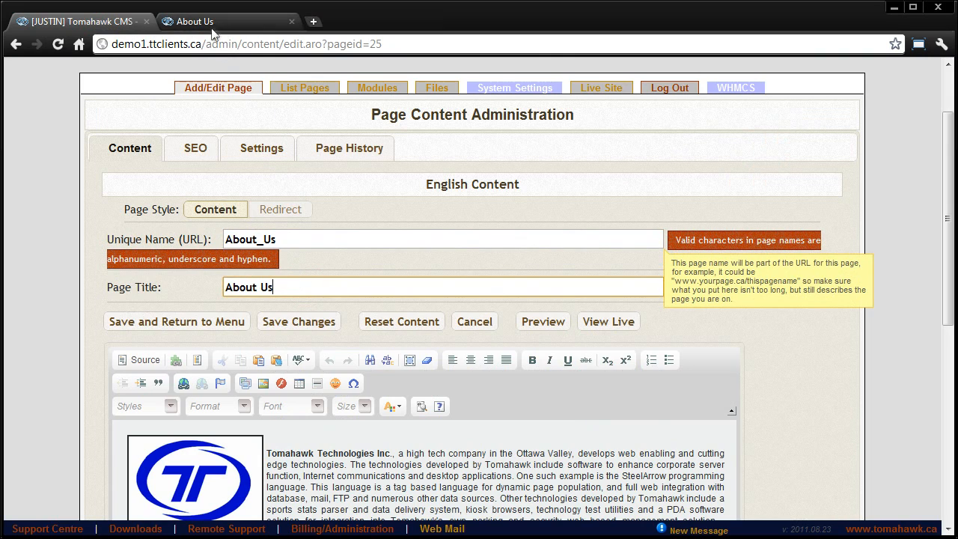
{"action": "left_click", "coordinate": [298, 286]}
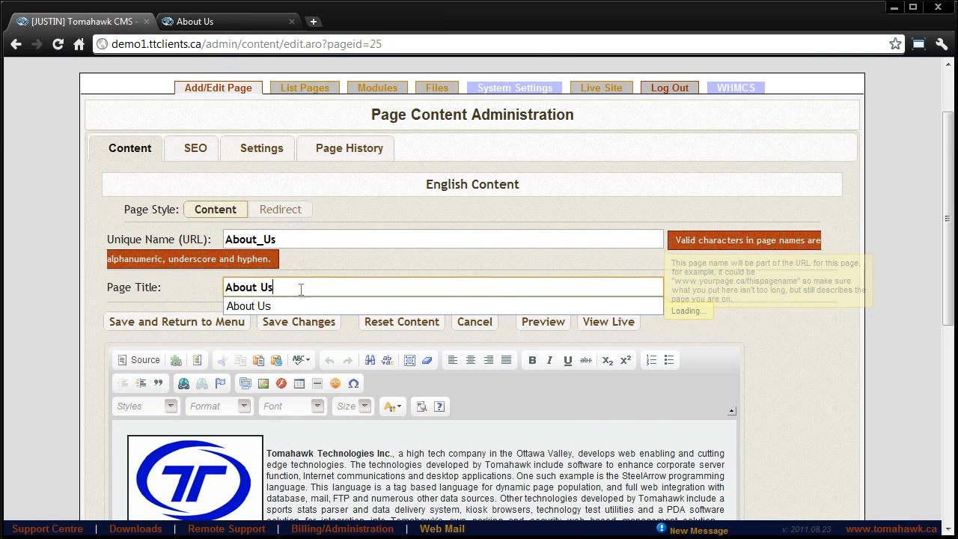
{"action": "left_click_drag", "start_coordinate": [291, 288], "coordinate": [214, 280]}
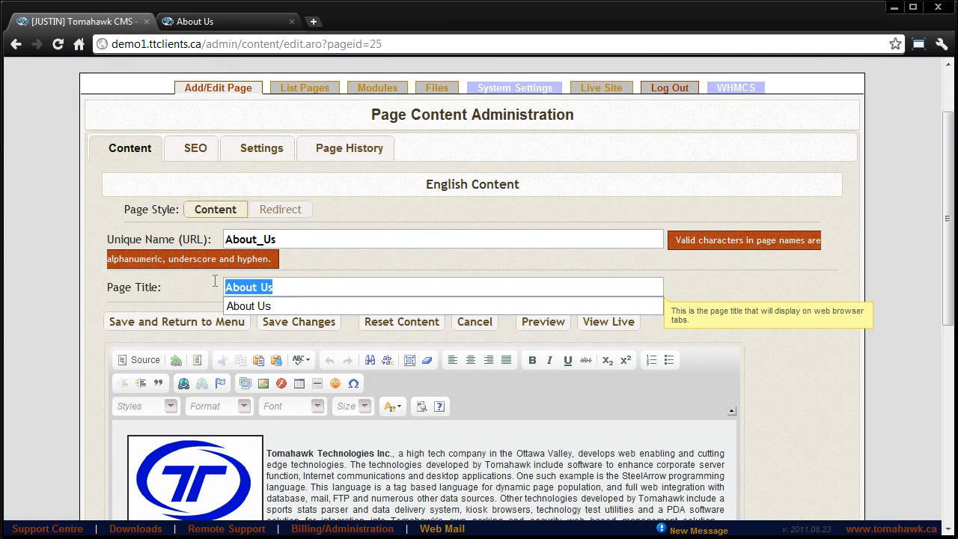
{"action": "left_click", "coordinate": [311, 87]}
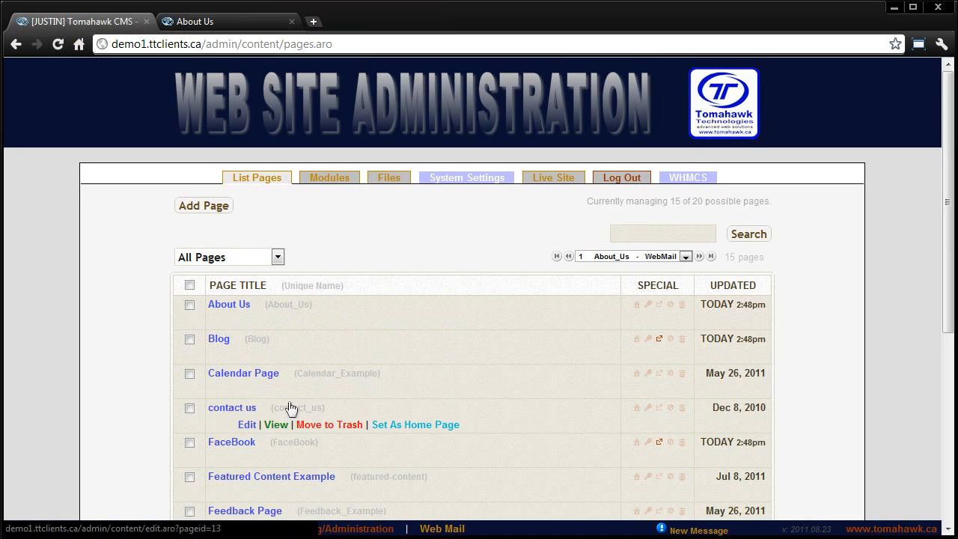
{"action": "scroll", "coordinate": [289, 406], "scroll_direction": "down", "scroll_amount": 3}
{"action": "key", "text": "alt+Left"}
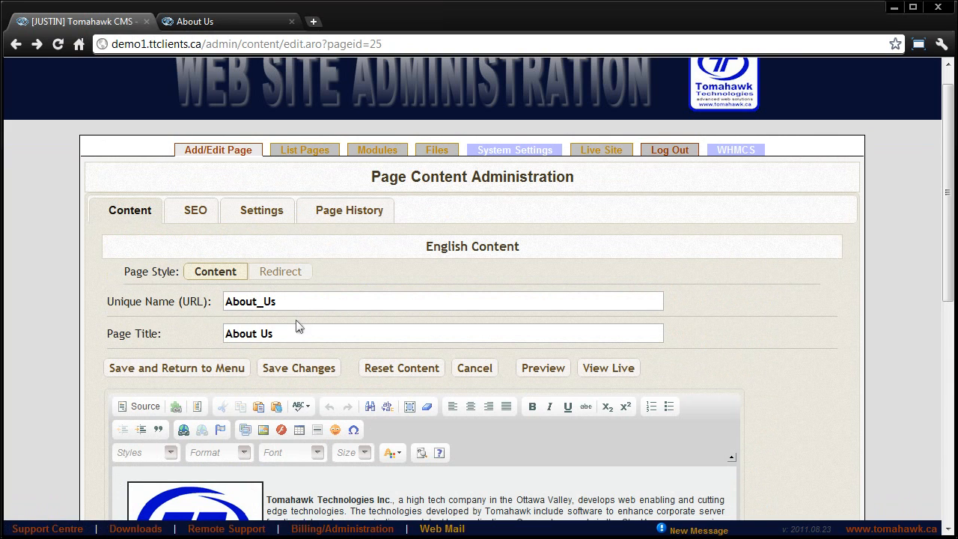
Compare the Page Title with the live page's browser tab and menu name, and recheck the unique name and content area
{"action": "scroll", "coordinate": [299, 322], "scroll_direction": "down", "scroll_amount": 3}
{"action": "left_click", "coordinate": [293, 243]}
{"action": "left_click", "coordinate": [221, 28]}
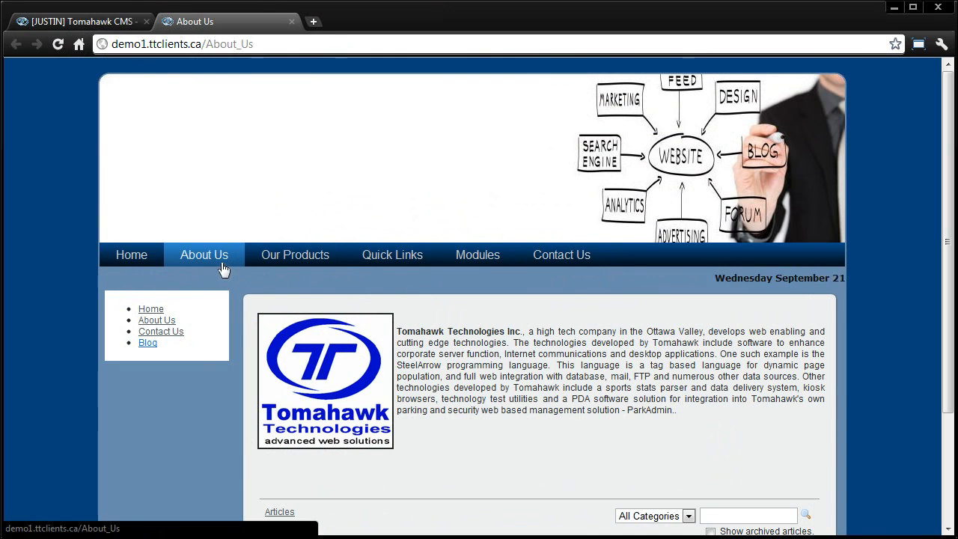
{"action": "left_click", "coordinate": [75, 21]}
{"action": "left_click_drag", "start_coordinate": [294, 211], "coordinate": [223, 211]}
{"action": "left_click", "coordinate": [277, 211]}
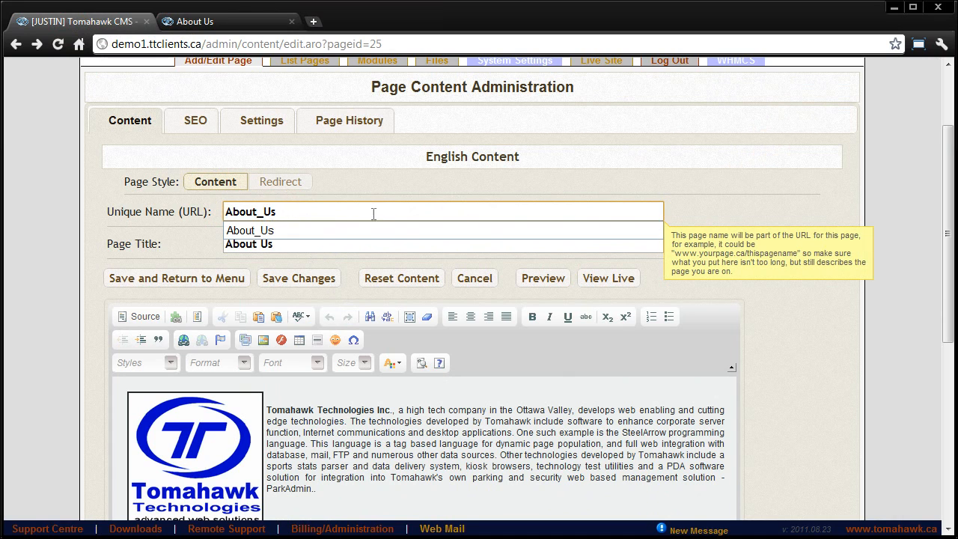
{"action": "left_click", "coordinate": [285, 243]}
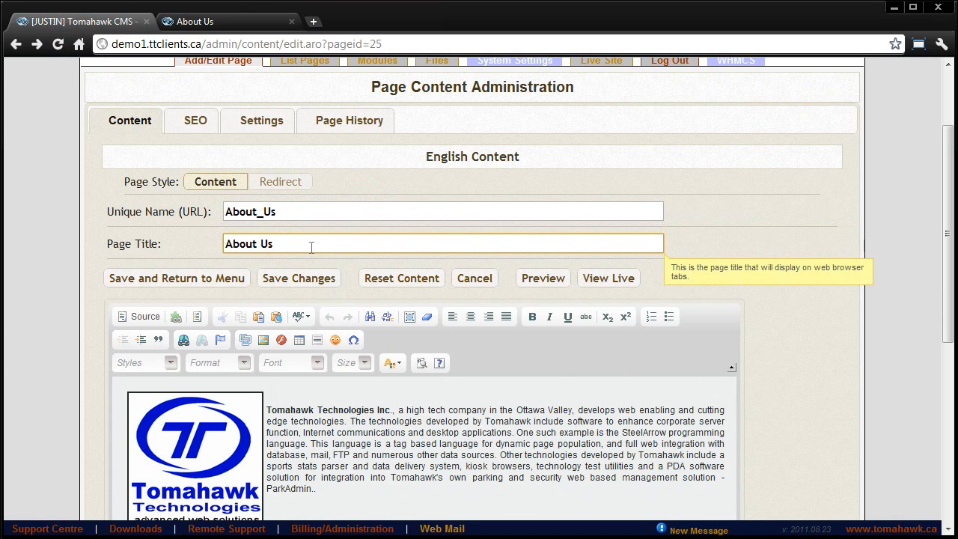
{"action": "scroll", "coordinate": [174, 243], "scroll_direction": "down", "scroll_amount": 1}
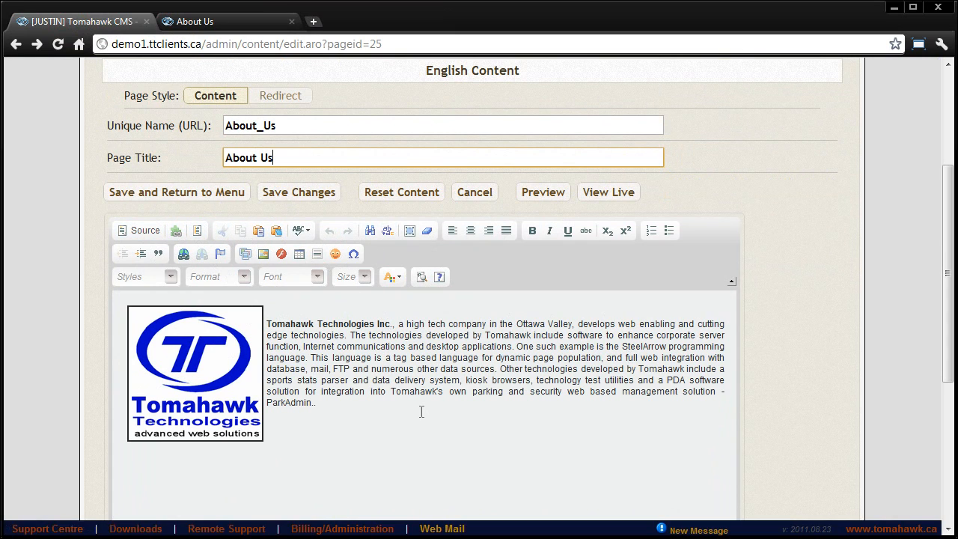
{"action": "scroll", "coordinate": [686, 206], "scroll_direction": "up", "scroll_amount": 1}
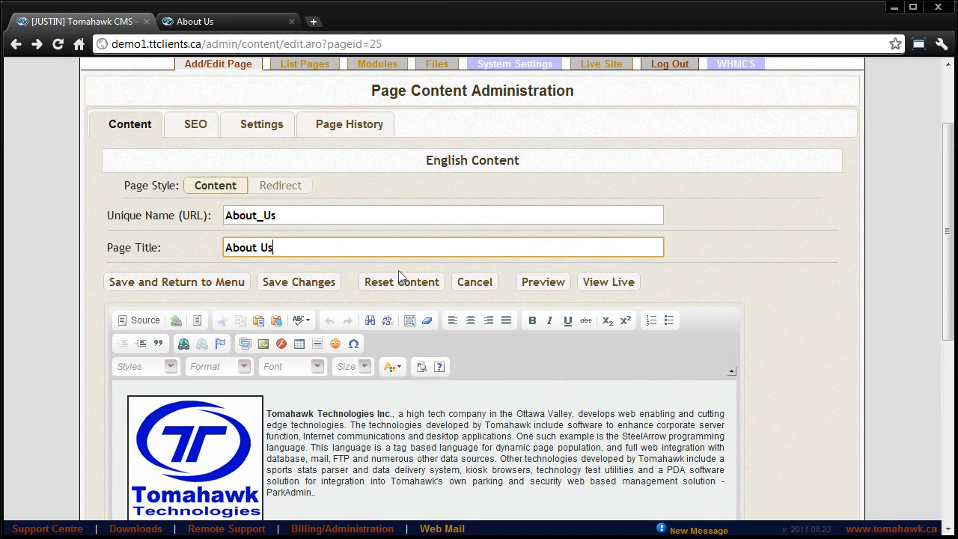
Open the About Us page's SEO section and examine its Keywords and Description fields
{"action": "left_click", "coordinate": [199, 133]}
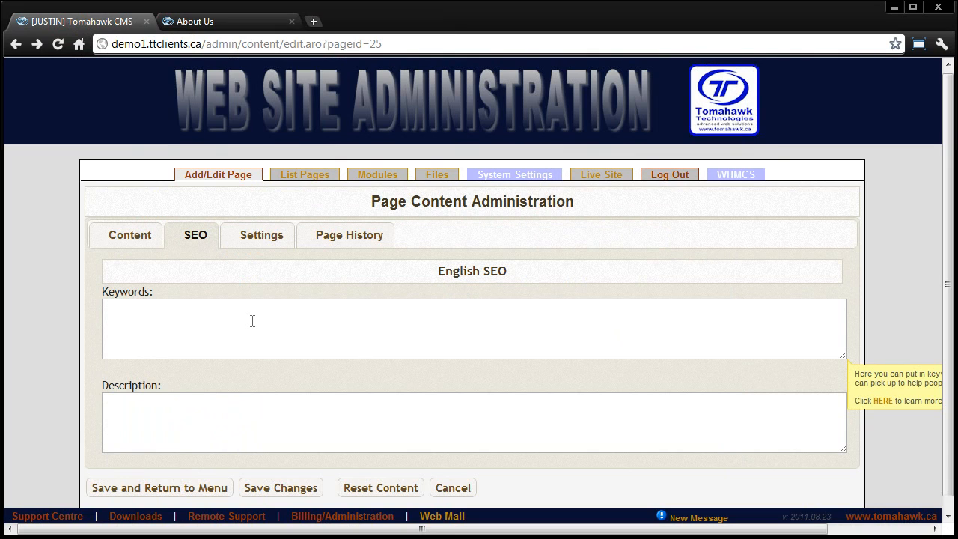
{"action": "left_click", "coordinate": [252, 321]}
{"action": "scroll", "coordinate": [240, 321], "scroll_direction": "down", "scroll_amount": 1}
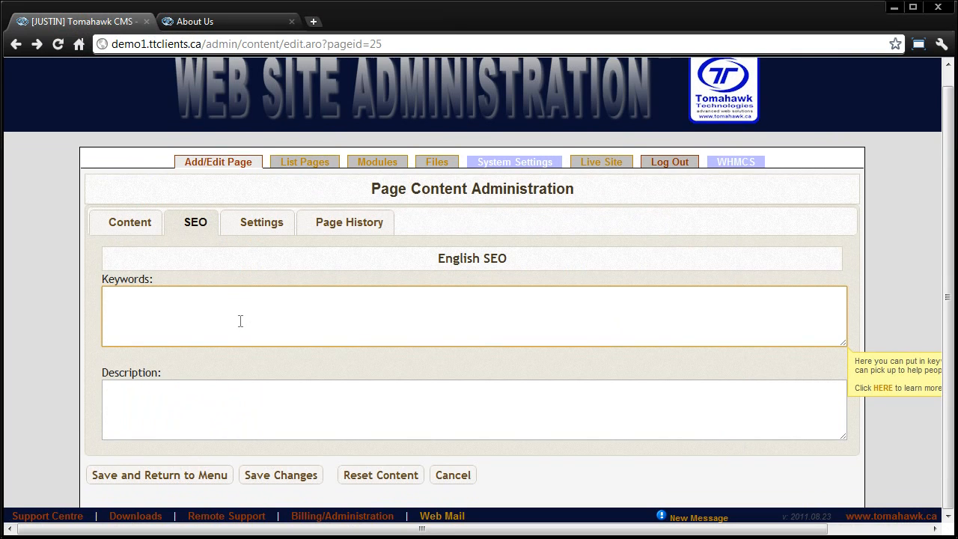
{"action": "left_click", "coordinate": [249, 392]}
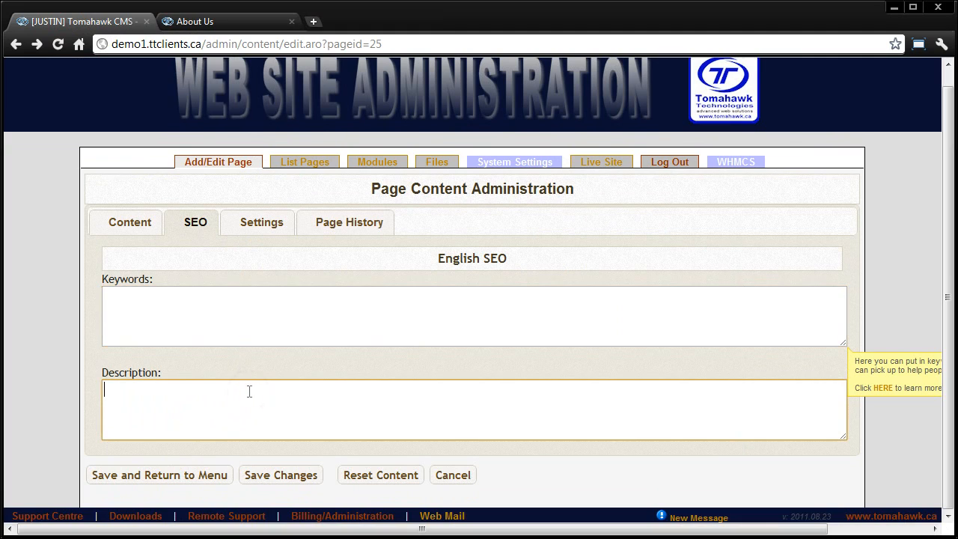
{"action": "left_click", "coordinate": [203, 329]}
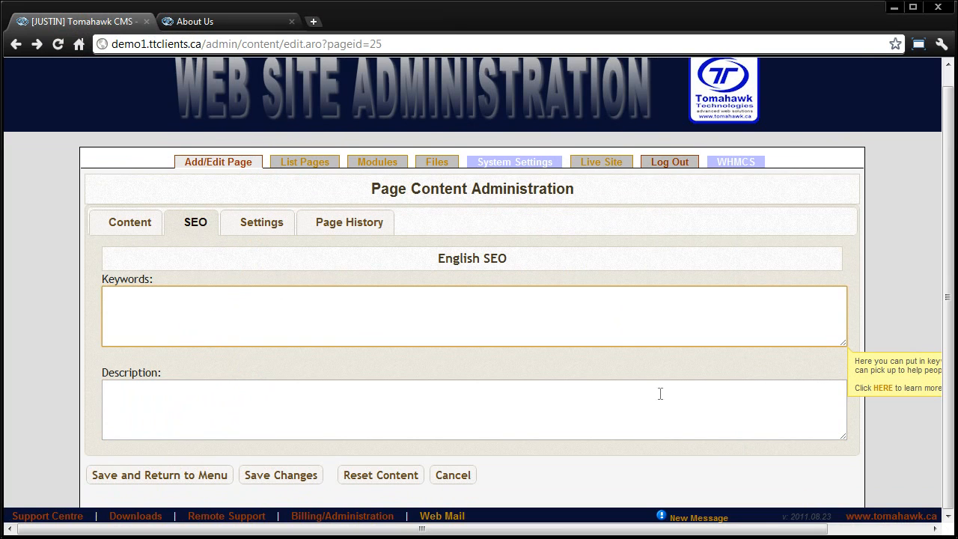
Open the keyword help link, look over the keyword density tool and search traffic statistics, and close that page
{"action": "left_click", "coordinate": [881, 388]}
{"action": "scroll", "coordinate": [235, 160], "scroll_direction": "down", "scroll_amount": 3}
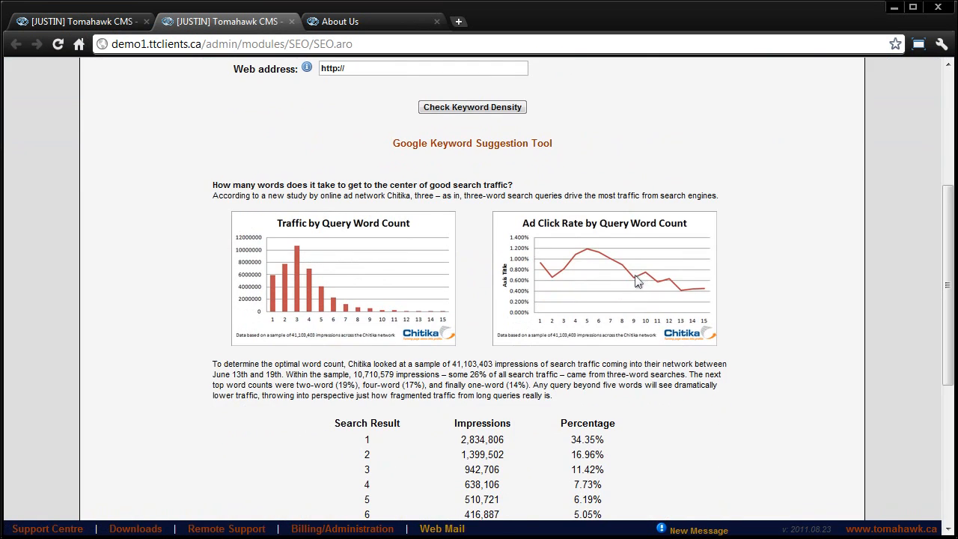
{"action": "scroll", "coordinate": [449, 158], "scroll_direction": "up", "scroll_amount": 3}
{"action": "scroll", "coordinate": [450, 158], "scroll_direction": "down", "scroll_amount": 1}
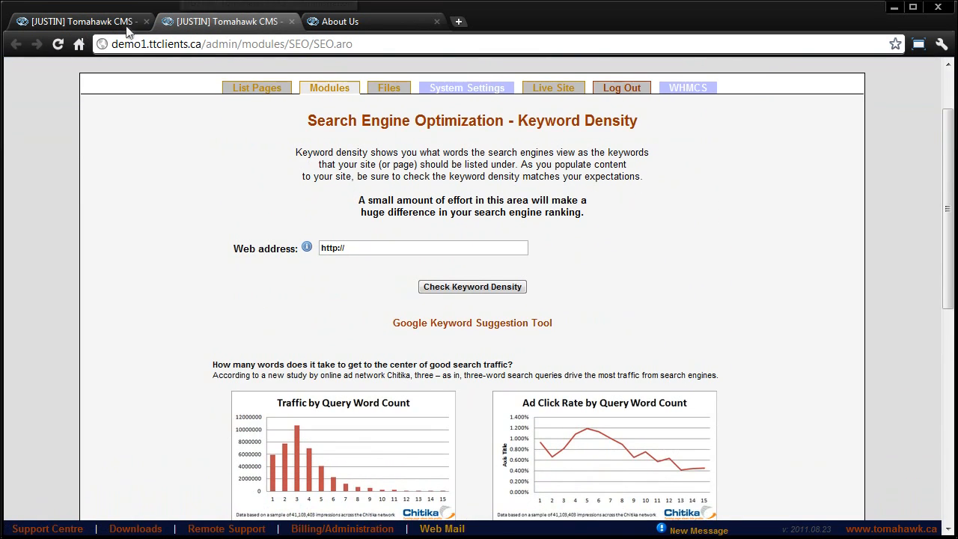
{"action": "left_click", "coordinate": [72, 22]}
{"action": "left_click", "coordinate": [199, 22]}
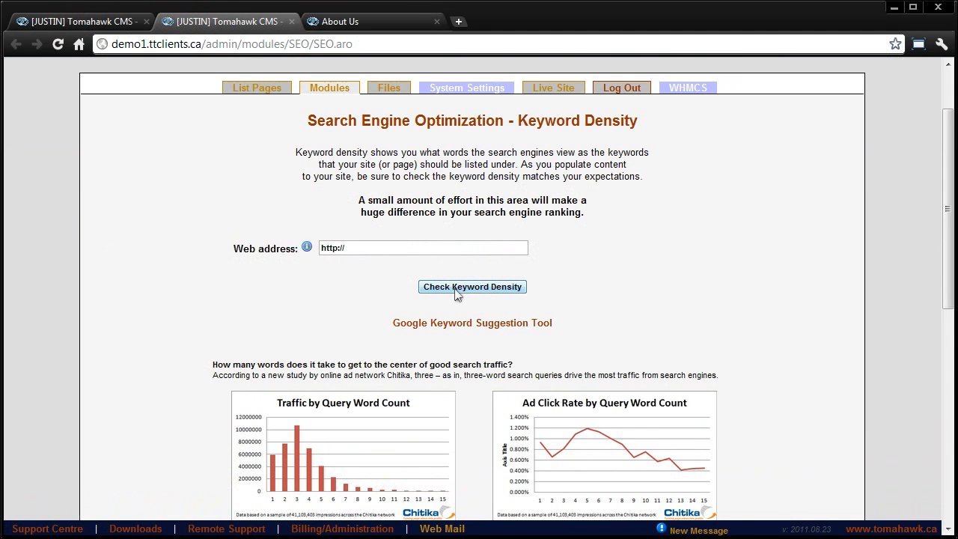
{"action": "scroll", "coordinate": [478, 317], "scroll_direction": "down", "scroll_amount": 4}
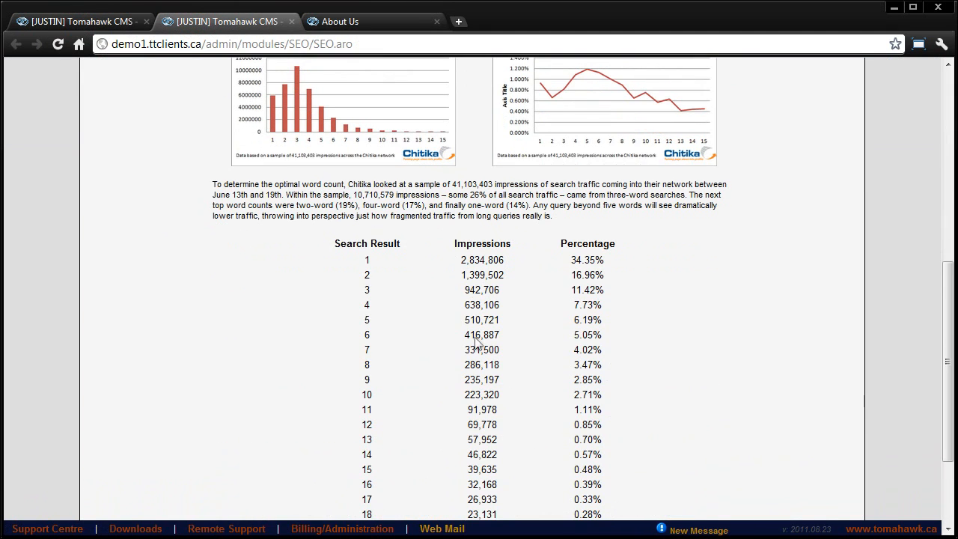
{"action": "scroll", "coordinate": [406, 242], "scroll_direction": "down", "scroll_amount": 2}
{"action": "scroll", "coordinate": [449, 314], "scroll_direction": "up", "scroll_amount": 4}
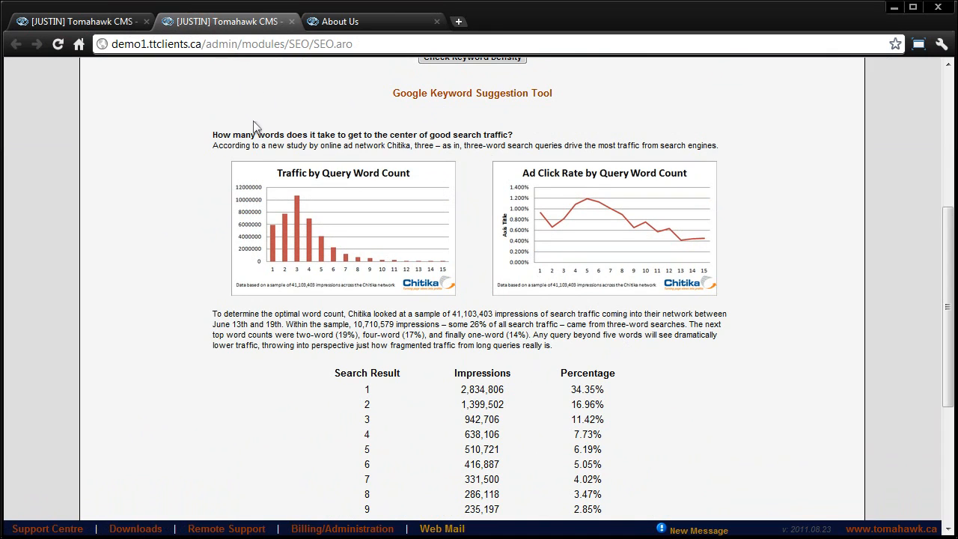
{"action": "key", "text": "ctrl+w"}
Read the guidance for the SEO Keywords field and for the Description field
{"action": "left_click", "coordinate": [213, 311]}
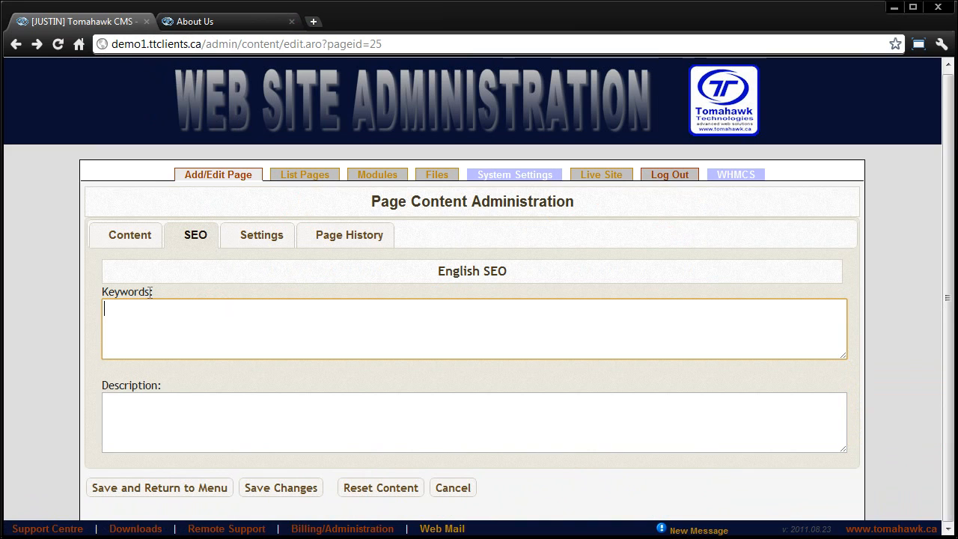
{"action": "type", "text": ","}
{"action": "mouse_move", "coordinate": [161, 320]}
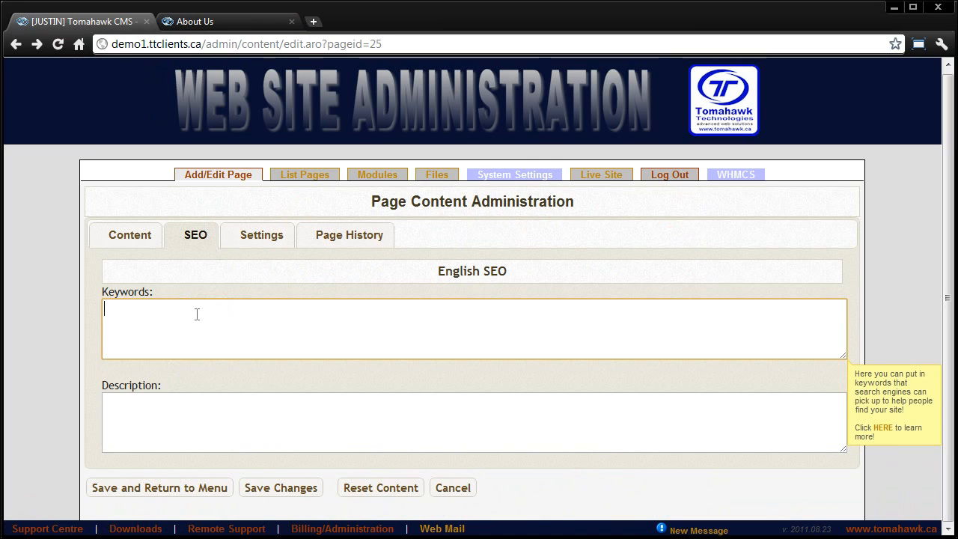
{"action": "left_click", "coordinate": [262, 436]}
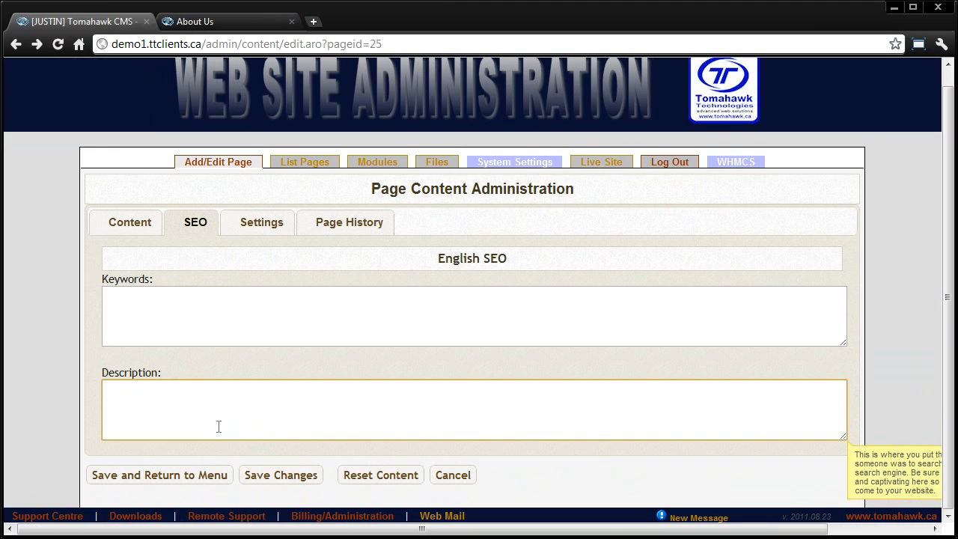
Look over the live site's Contact Us page as an example of page content, and return to the About Us SEO fields
{"action": "left_click", "coordinate": [172, 6]}
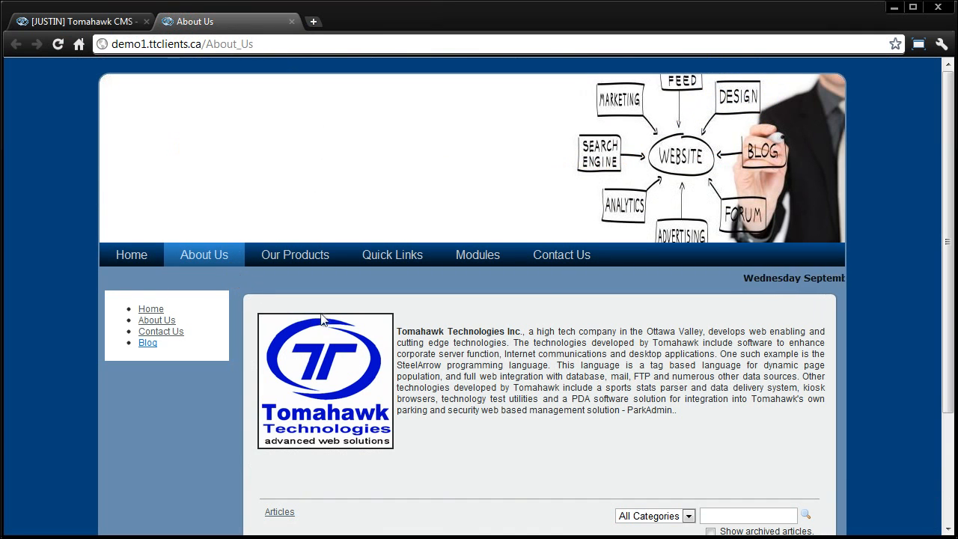
{"action": "left_click", "coordinate": [554, 260]}
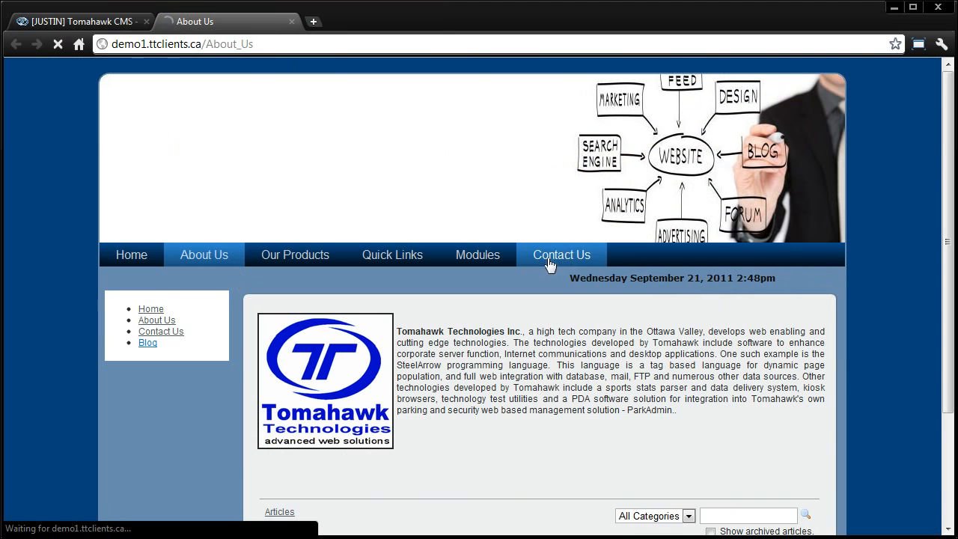
{"action": "scroll", "coordinate": [463, 267], "scroll_direction": "down", "scroll_amount": 3}
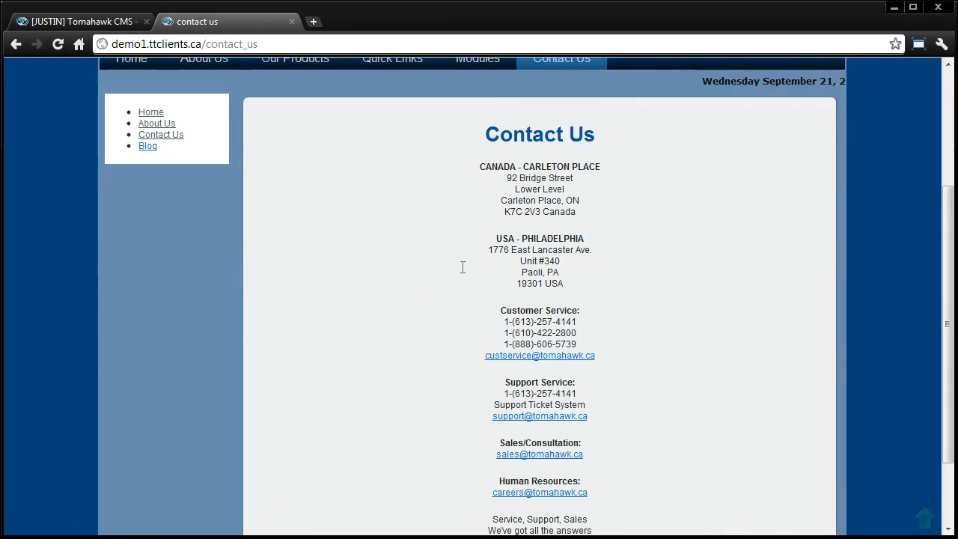
{"action": "scroll", "coordinate": [462, 267], "scroll_direction": "down", "scroll_amount": 2}
{"action": "scroll", "coordinate": [462, 267], "scroll_direction": "up", "scroll_amount": 5}
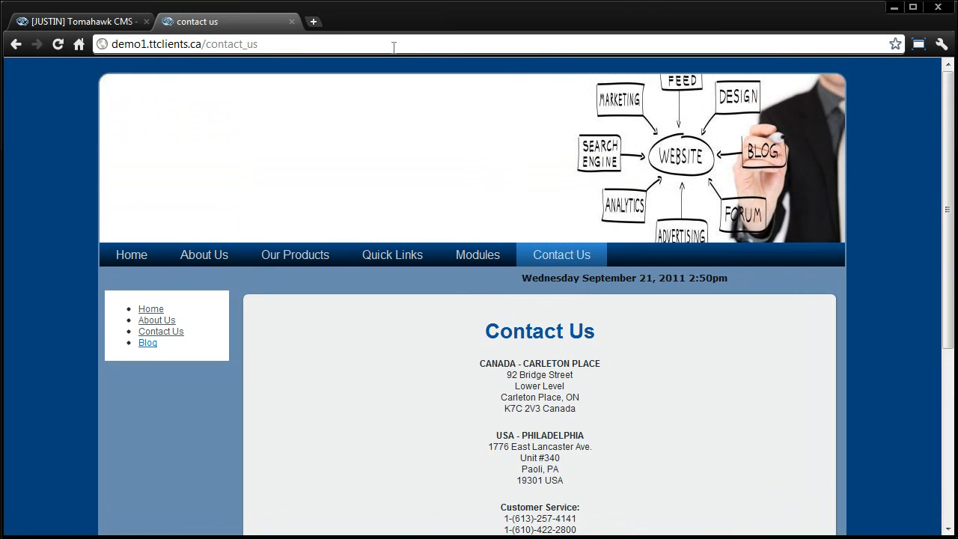
{"action": "left_click", "coordinate": [75, 21]}
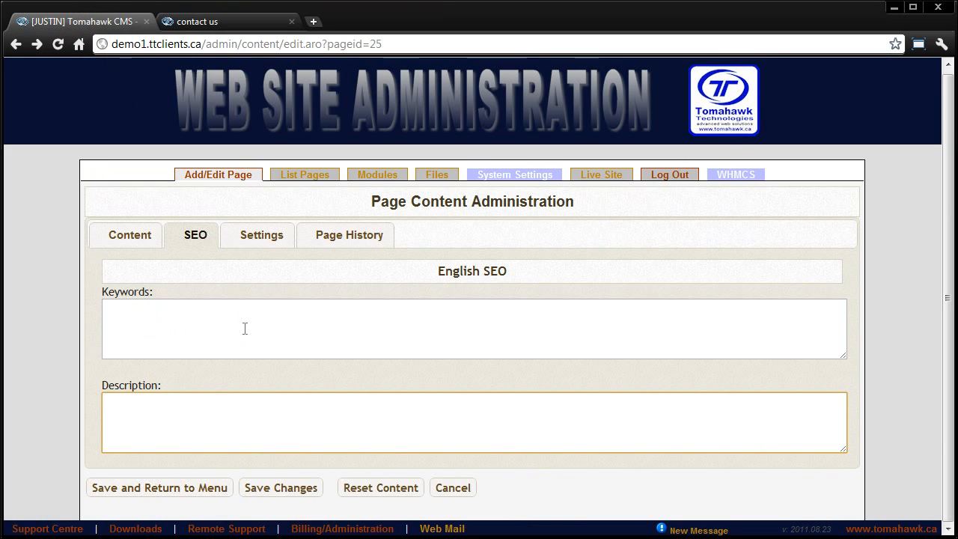
Reread the Keywords and Description guidance, and return to the About Us page's content section
{"action": "mouse_move", "coordinate": [245, 329]}
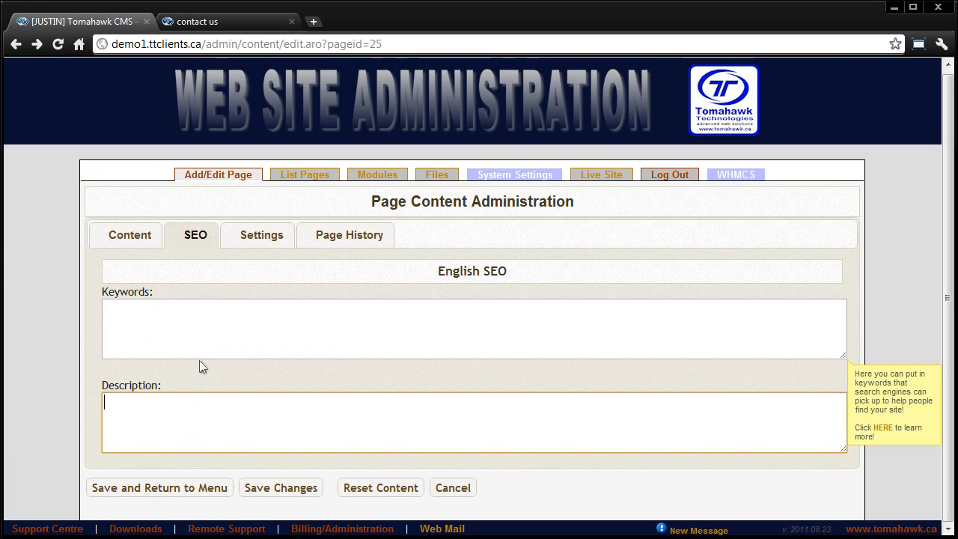
{"action": "left_click", "coordinate": [130, 394]}
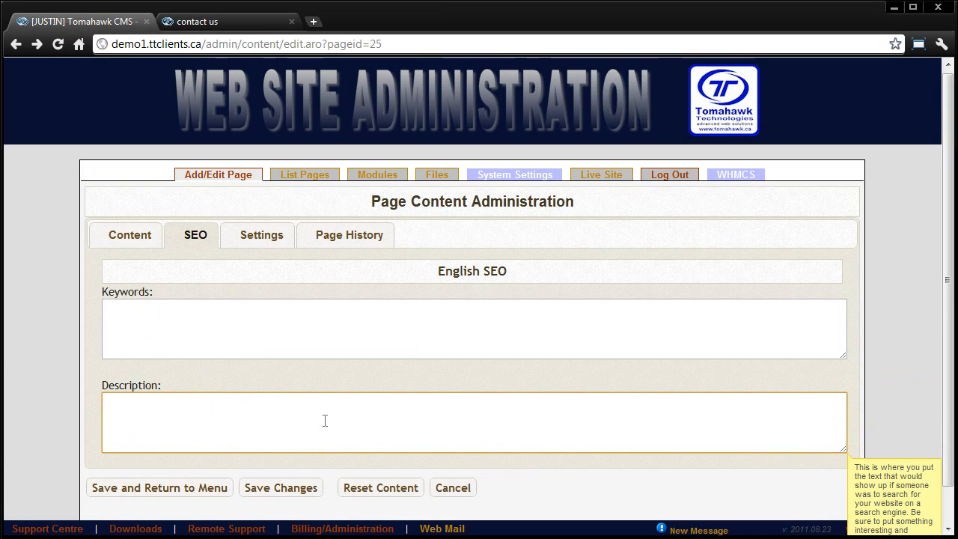
{"action": "left_click", "coordinate": [130, 235]}
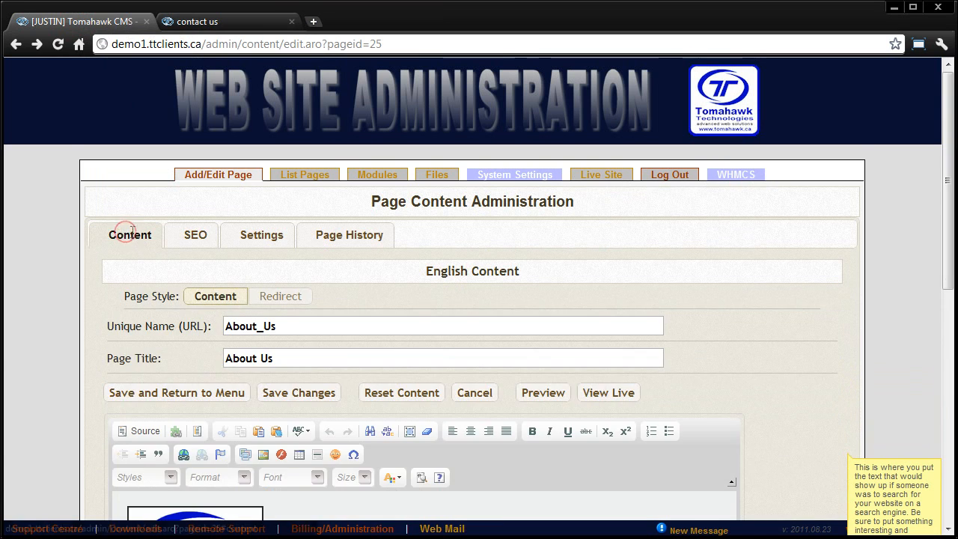
Look back over the About Us page's content and SEO fields, and open its page settings
{"action": "scroll", "coordinate": [390, 342], "scroll_direction": "down", "scroll_amount": 4}
{"action": "scroll", "coordinate": [174, 283], "scroll_direction": "up", "scroll_amount": 4}
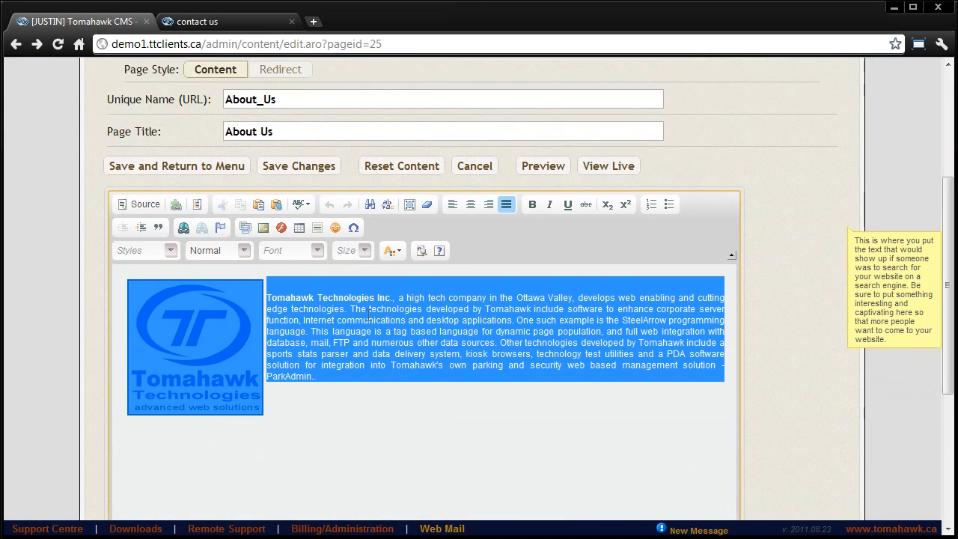
{"action": "left_click", "coordinate": [271, 238]}
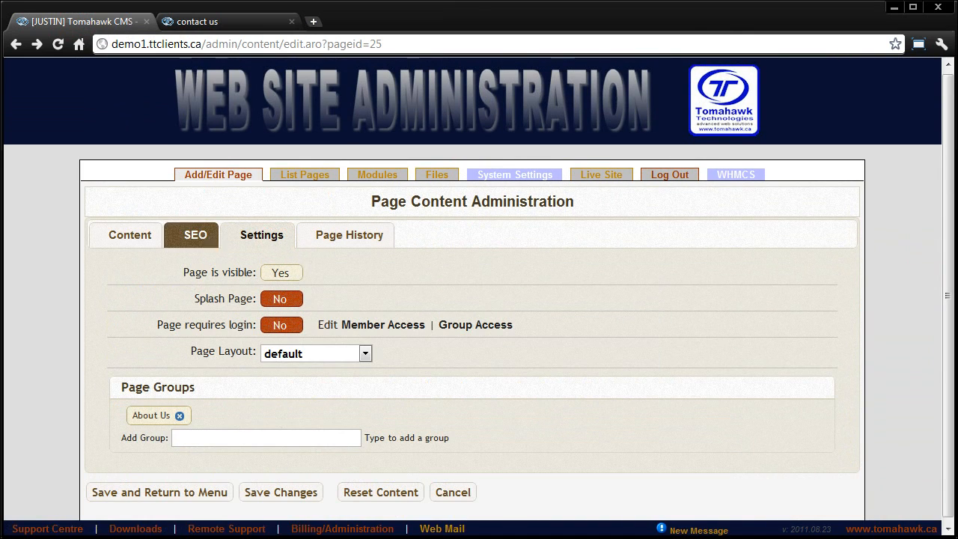
{"action": "left_click", "coordinate": [193, 240]}
{"action": "left_click", "coordinate": [242, 423]}
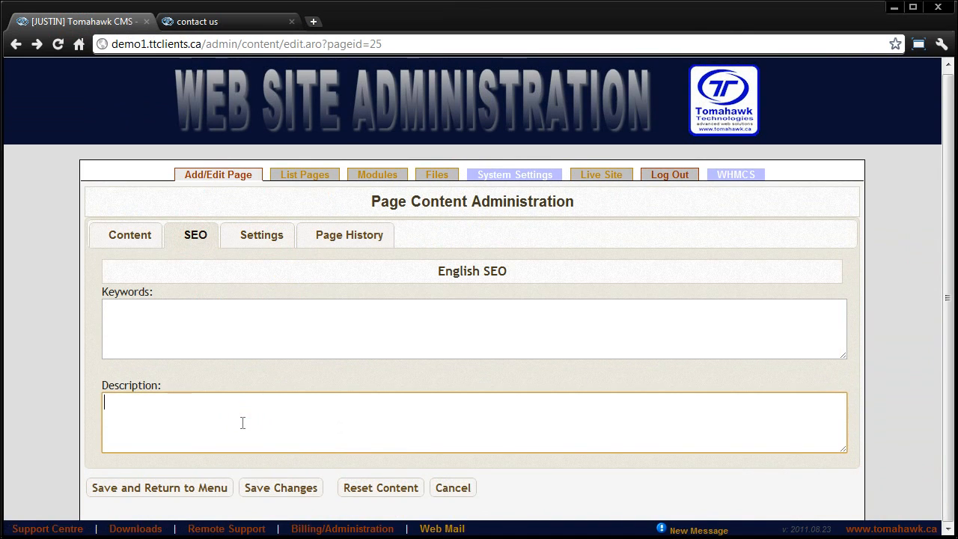
{"action": "left_click", "coordinate": [250, 241]}
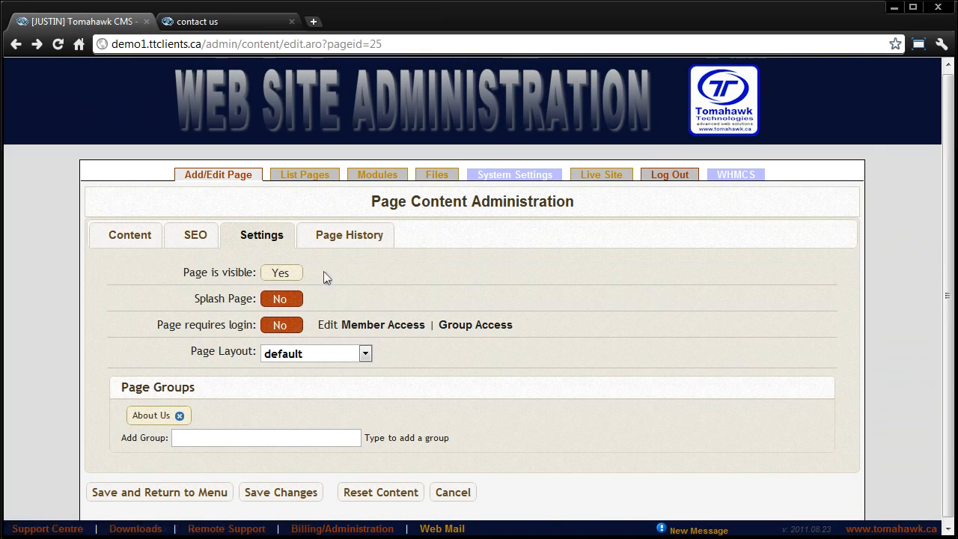
Read the guidance for the page visibility setting, and switch the setting off and back on
{"action": "mouse_move", "coordinate": [280, 275]}
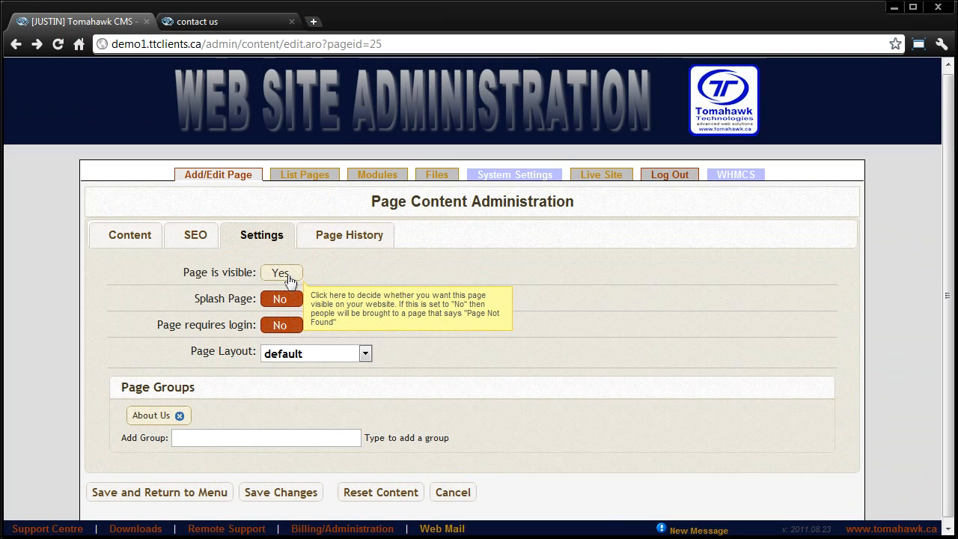
{"action": "left_click", "coordinate": [290, 277]}
{"action": "left_click", "coordinate": [300, 276]}
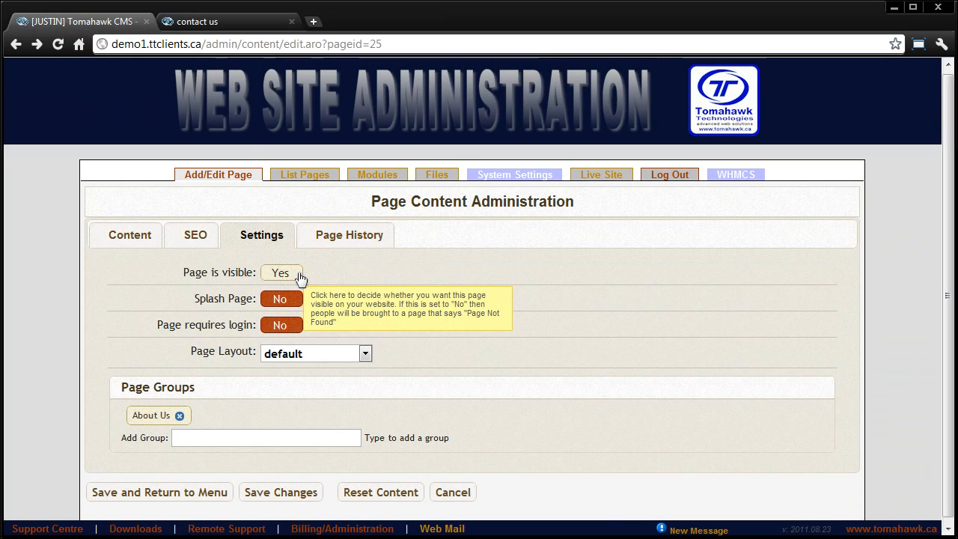
Highlight contact_us in the live Contact Us page's address as a page name example, and return to the About Us settings
{"action": "left_click", "coordinate": [191, 25]}
{"action": "left_click", "coordinate": [224, 43]}
{"action": "left_click_drag", "start_coordinate": [277, 43], "coordinate": [206, 43]}
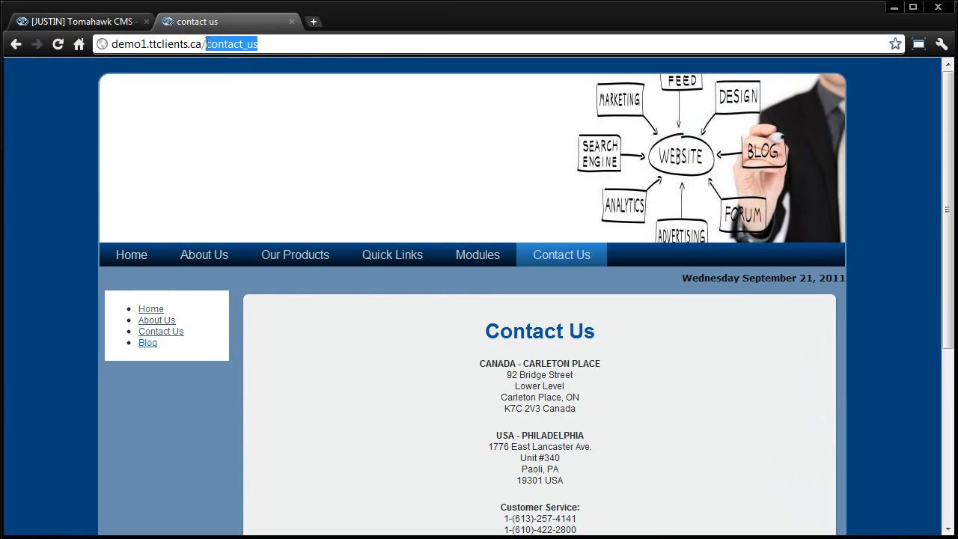
{"action": "left_click", "coordinate": [83, 21]}
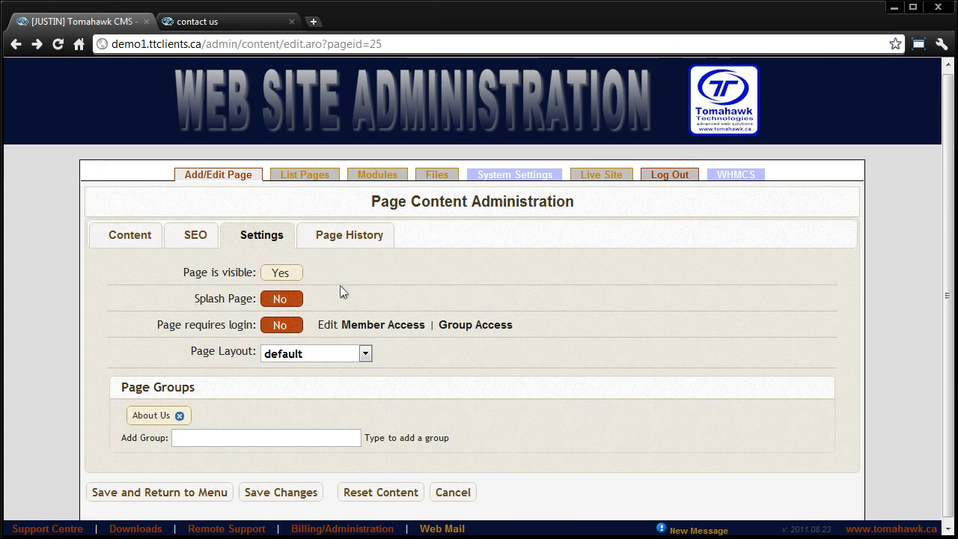
{"action": "left_click", "coordinate": [214, 21]}
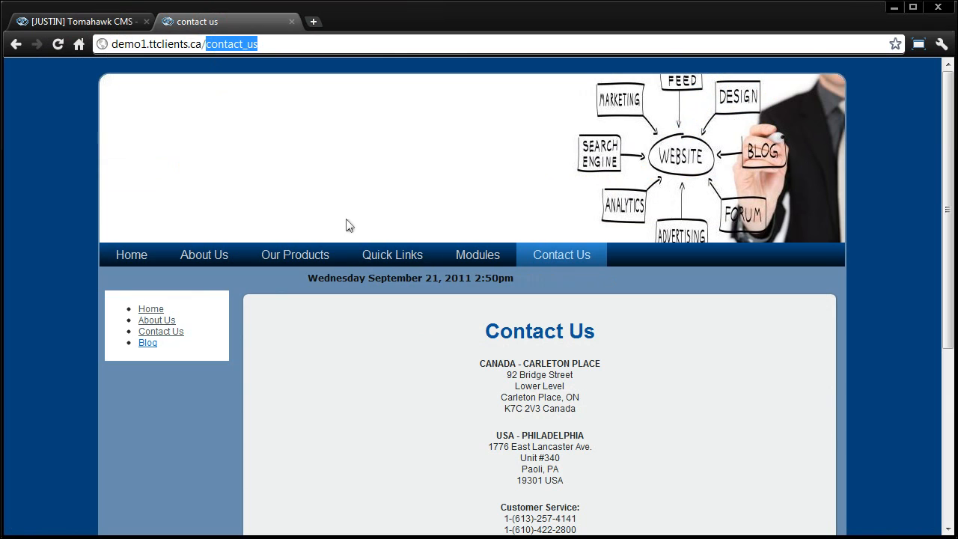
{"action": "left_click", "coordinate": [93, 18]}
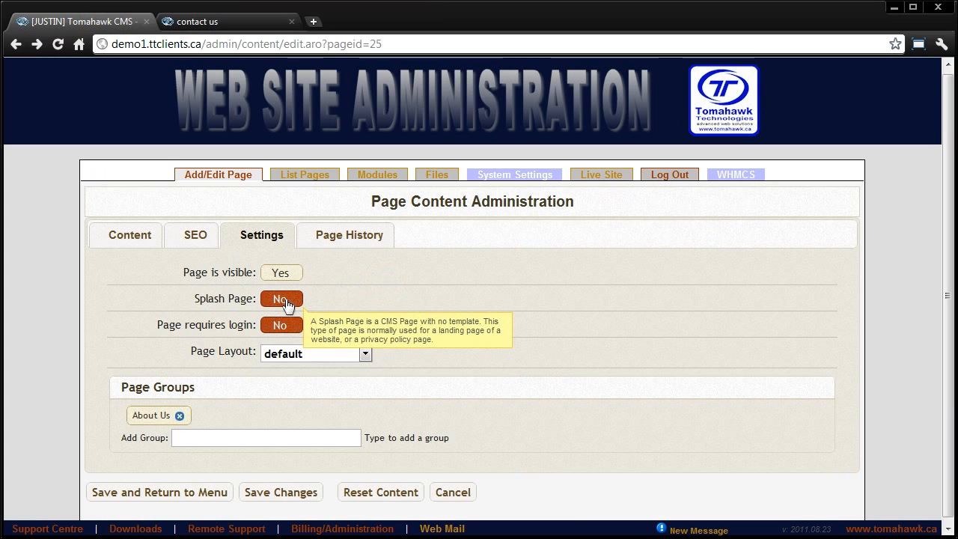
Open the live site's About Us page and look over its template and content
{"action": "left_click", "coordinate": [211, 25]}
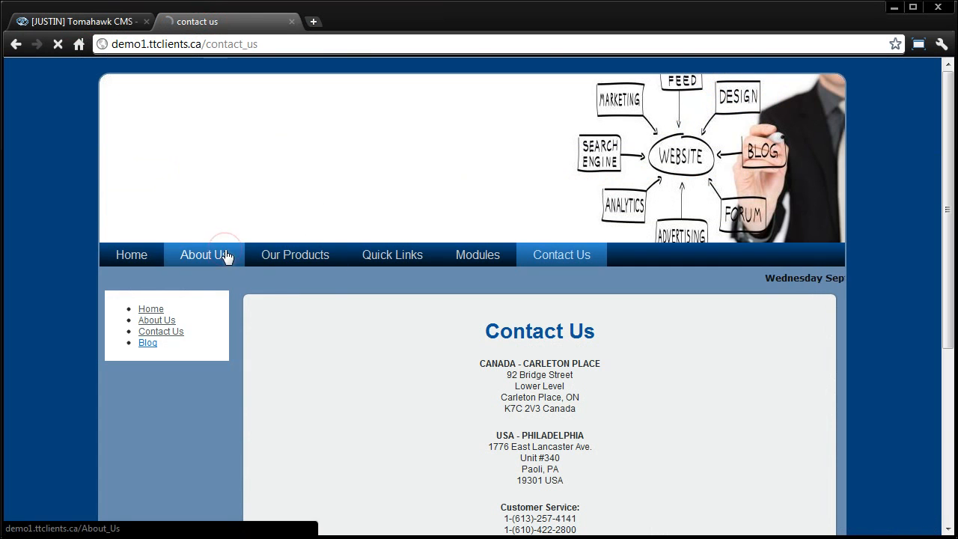
{"action": "left_click", "coordinate": [223, 252]}
{"action": "scroll", "coordinate": [501, 357], "scroll_direction": "down", "scroll_amount": 2}
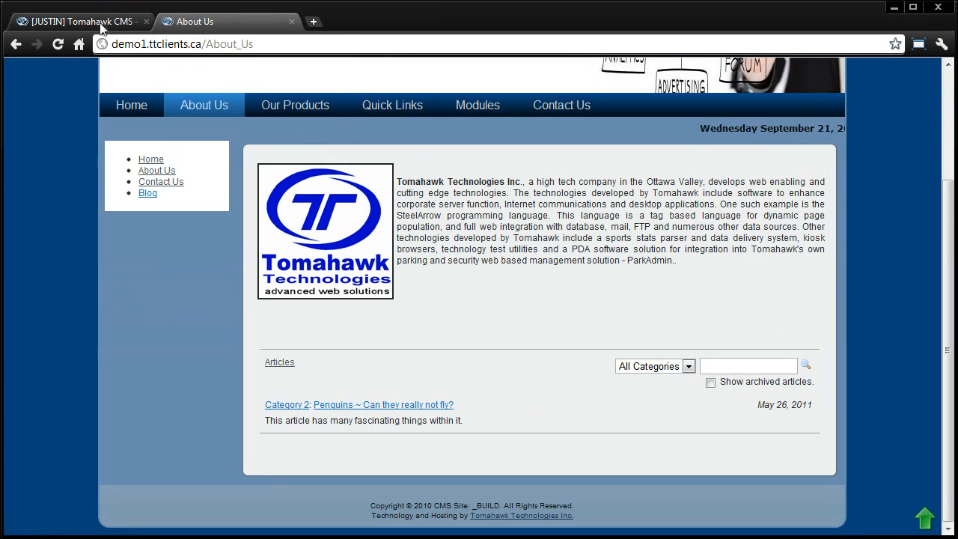
Set Splash Page to Yes for the About Us page and save the changes
{"action": "left_click", "coordinate": [99, 23]}
{"action": "left_click", "coordinate": [283, 299]}
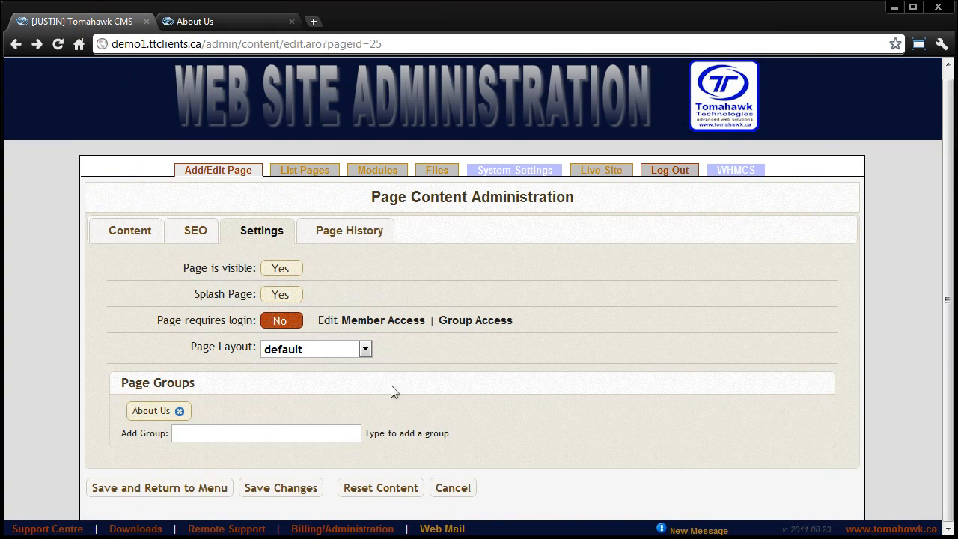
{"action": "left_click", "coordinate": [285, 491]}
Reload the live About Us page to examine its splash version, and go back to the Contact Us page for comparison
{"action": "left_click", "coordinate": [268, 21]}
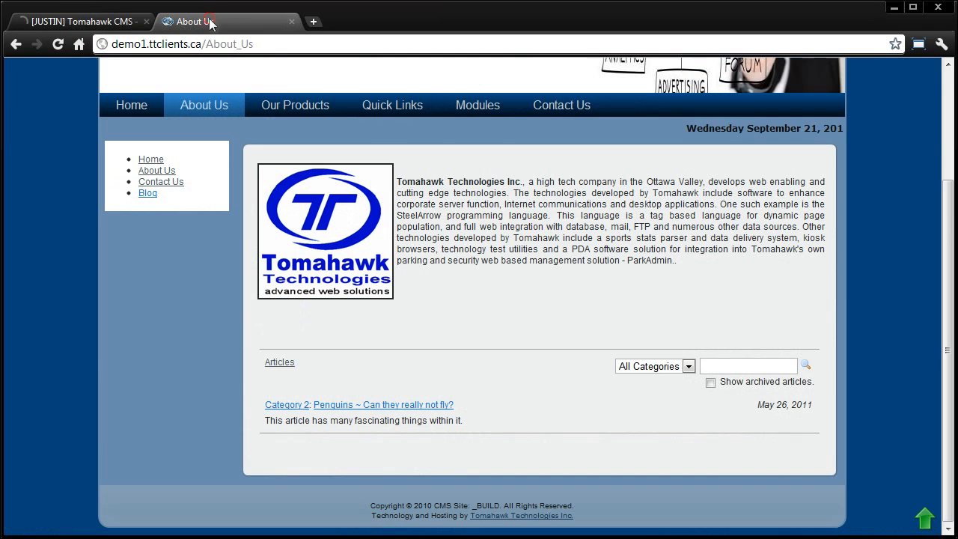
{"action": "left_click", "coordinate": [58, 44]}
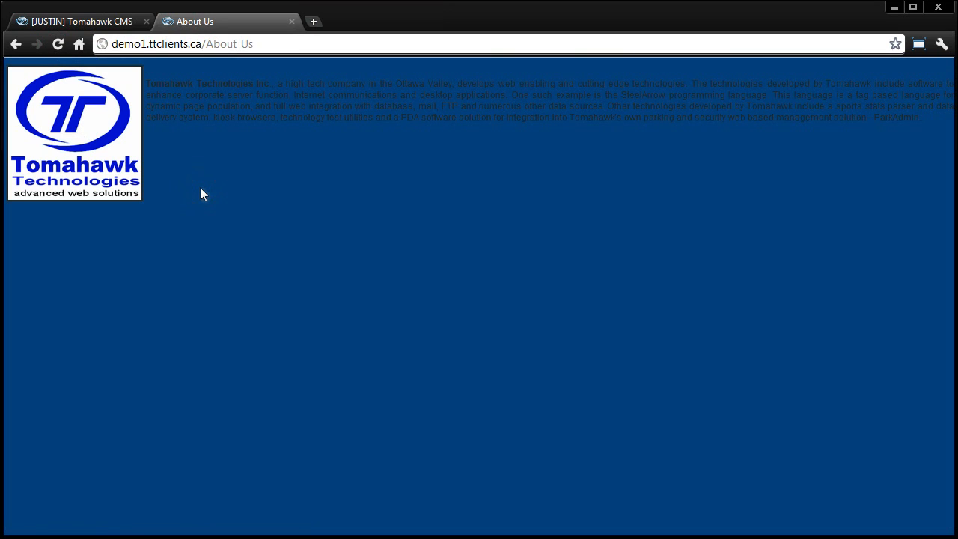
{"action": "key", "text": "alt+Left"}
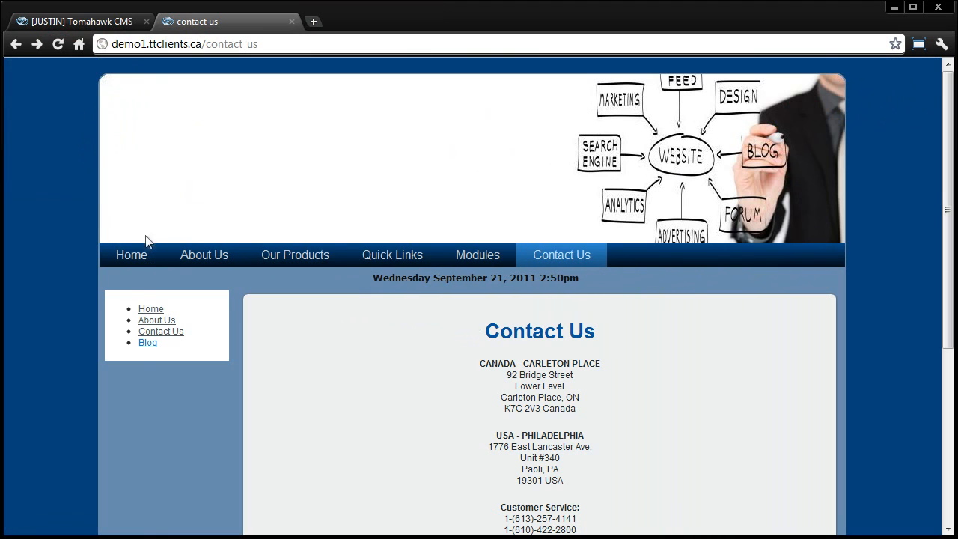
{"action": "scroll", "coordinate": [452, 404], "scroll_direction": "down", "scroll_amount": 3}
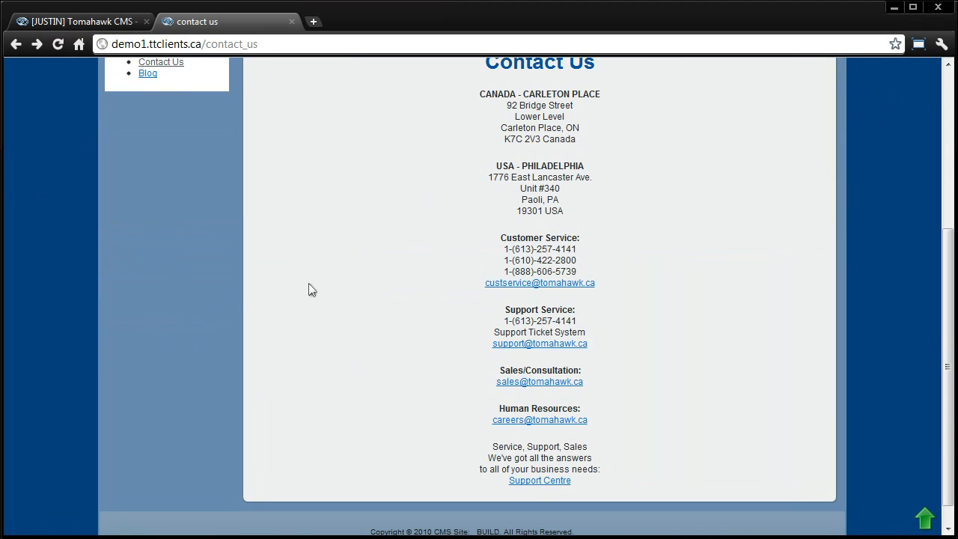
{"action": "scroll", "coordinate": [308, 293], "scroll_direction": "up", "scroll_amount": 3}
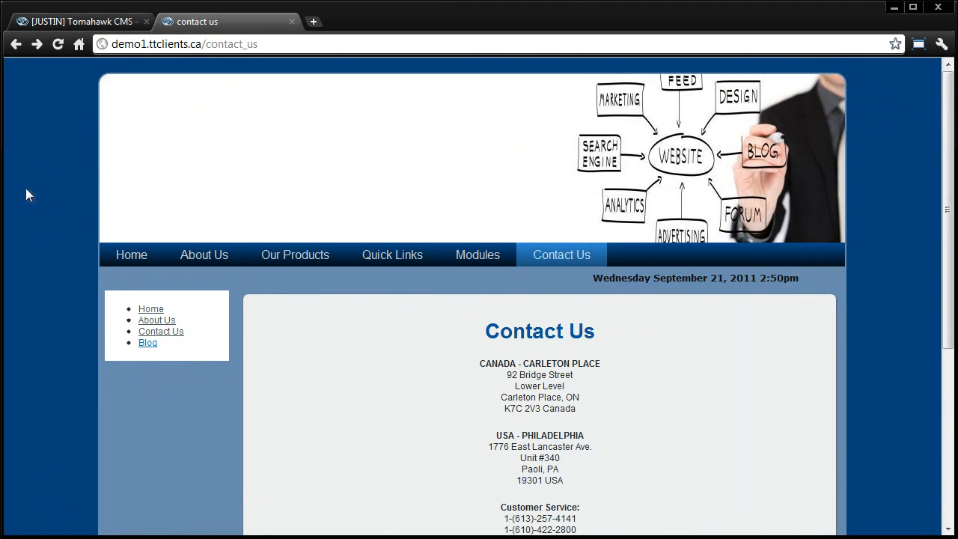
Reopen the About Us page's settings in the page editor and read the Splash Page guidance
{"action": "left_click", "coordinate": [100, 20]}
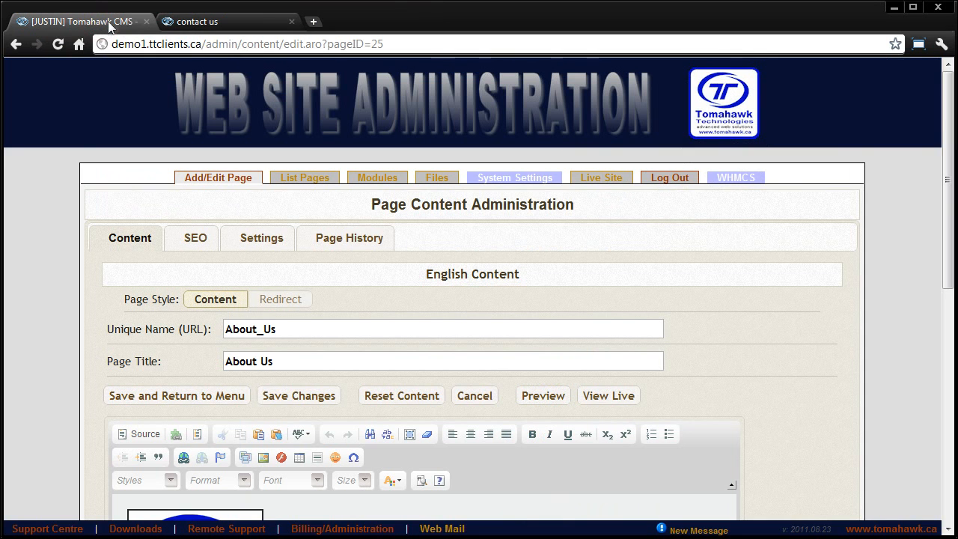
{"action": "scroll", "coordinate": [442, 234], "scroll_direction": "down", "scroll_amount": 3}
{"action": "scroll", "coordinate": [442, 235], "scroll_direction": "up", "scroll_amount": 3}
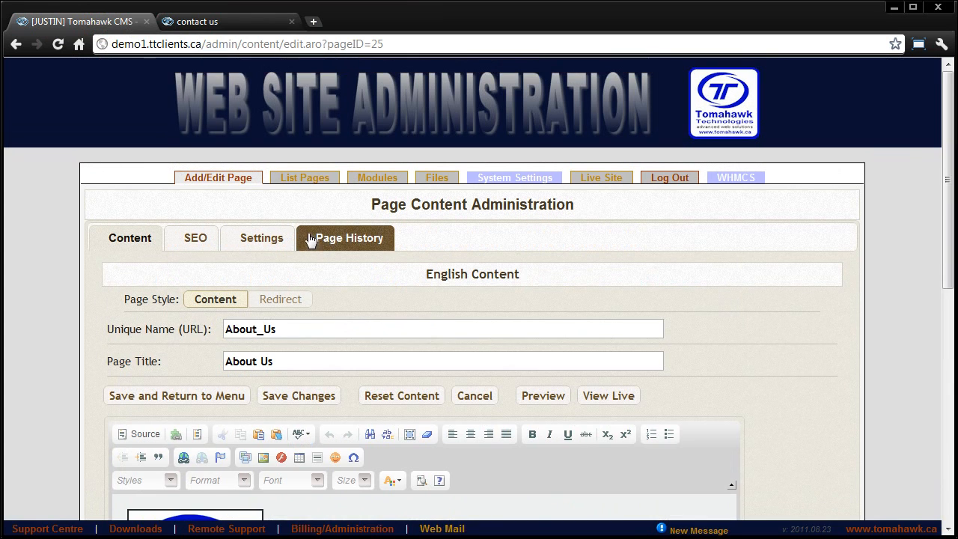
{"action": "left_click", "coordinate": [273, 241]}
{"action": "scroll", "coordinate": [336, 297], "scroll_direction": "down", "scroll_amount": 1}
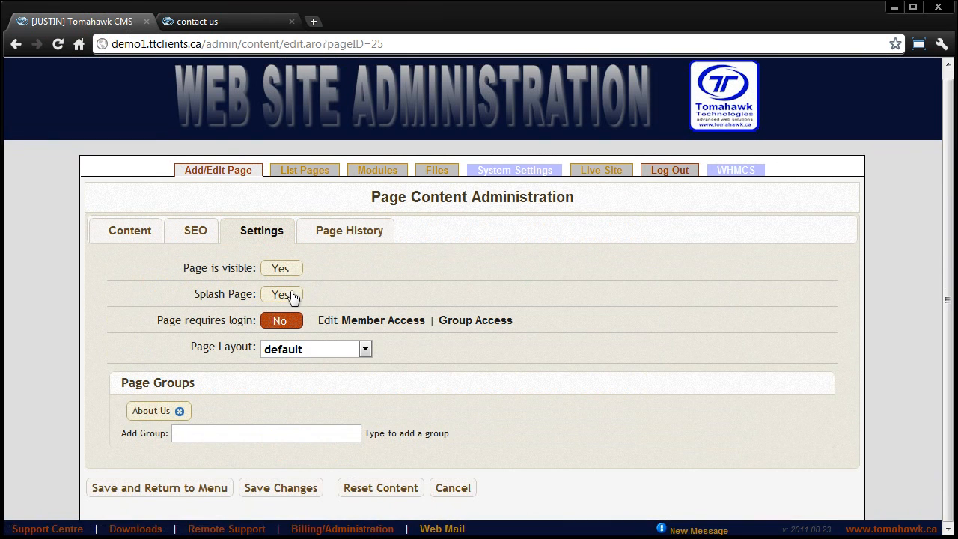
{"action": "mouse_move", "coordinate": [292, 297]}
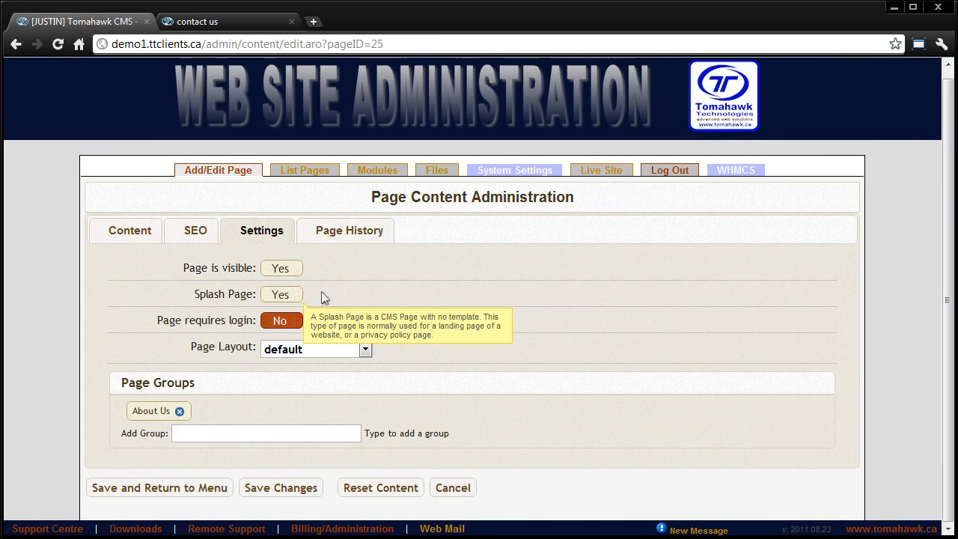
Set the About Us page's Splash Page option back to No and save the changes
{"action": "left_click", "coordinate": [228, 25]}
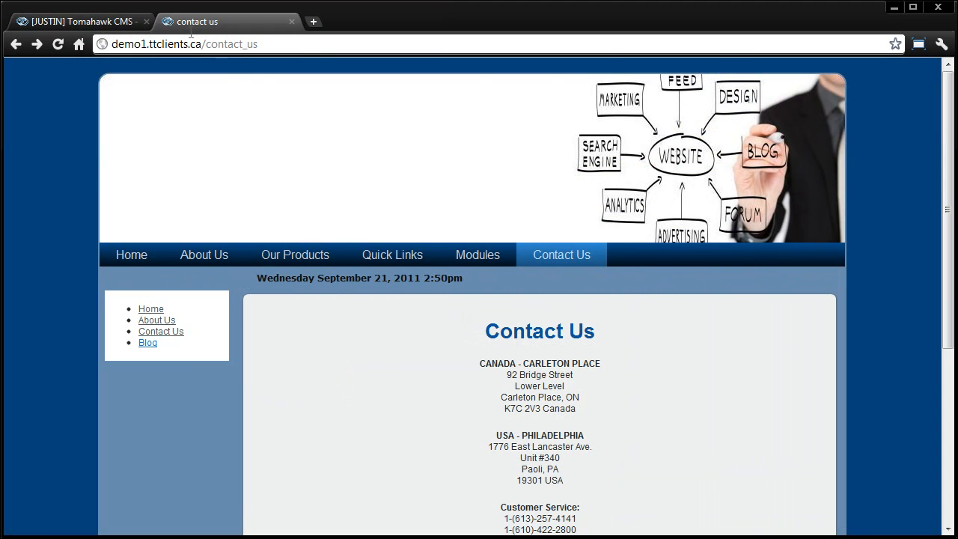
{"action": "left_click", "coordinate": [114, 22]}
{"action": "left_click", "coordinate": [280, 296]}
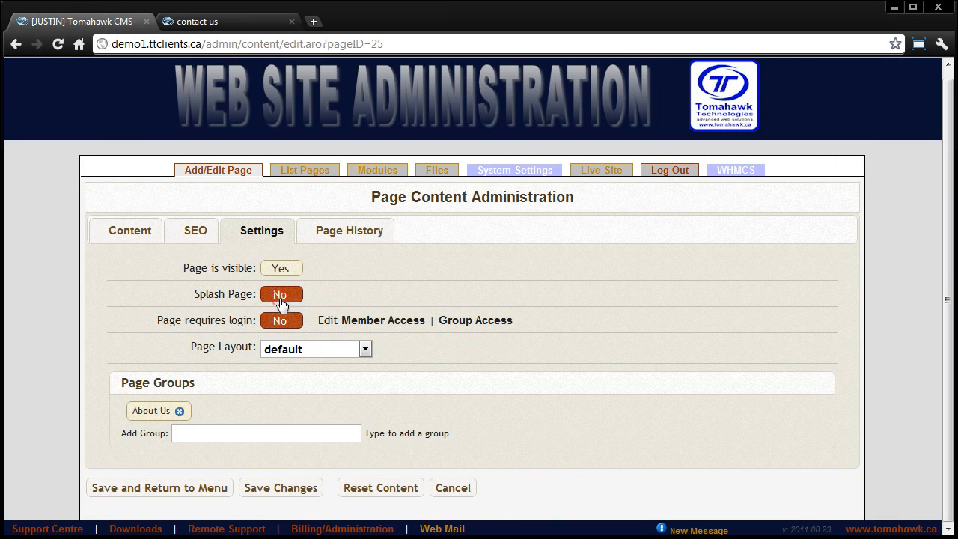
{"action": "left_click", "coordinate": [280, 487]}
Open the live About Us page again to check its template after the splash change
{"action": "left_click", "coordinate": [215, 24]}
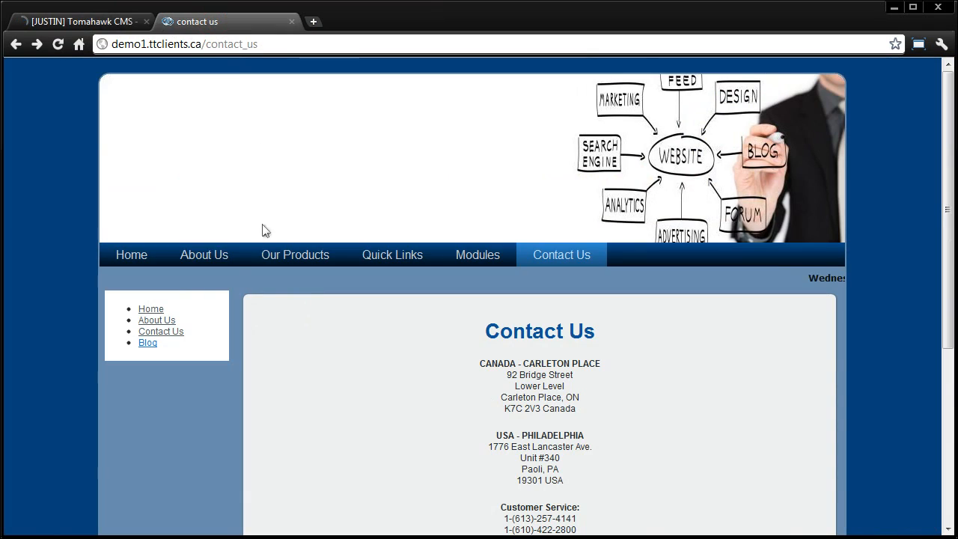
{"action": "left_click", "coordinate": [233, 263]}
{"action": "scroll", "coordinate": [474, 280], "scroll_direction": "down", "scroll_amount": 3}
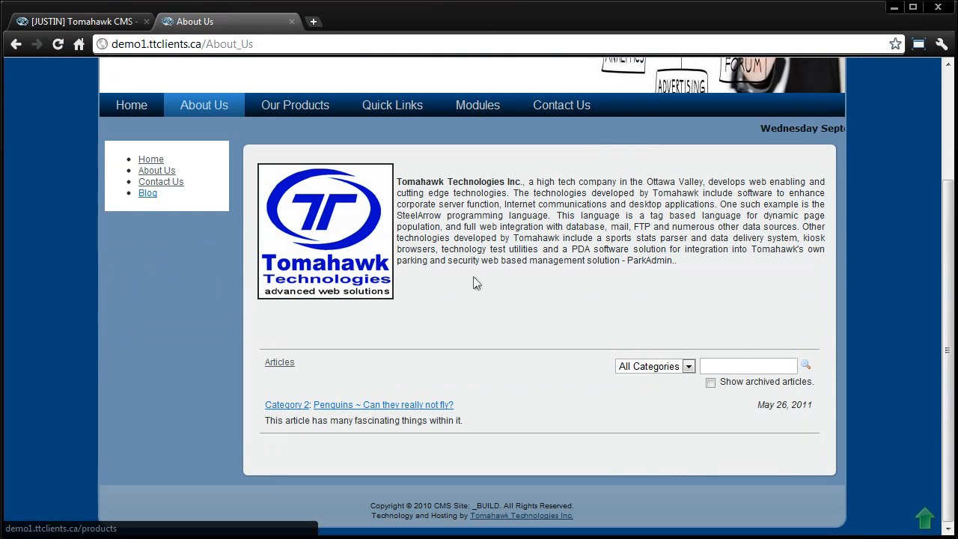
Return to the About Us page's settings and read the guidance for the Page Layout option
{"action": "left_click", "coordinate": [79, 23]}
{"action": "scroll", "coordinate": [258, 357], "scroll_direction": "down", "scroll_amount": 3}
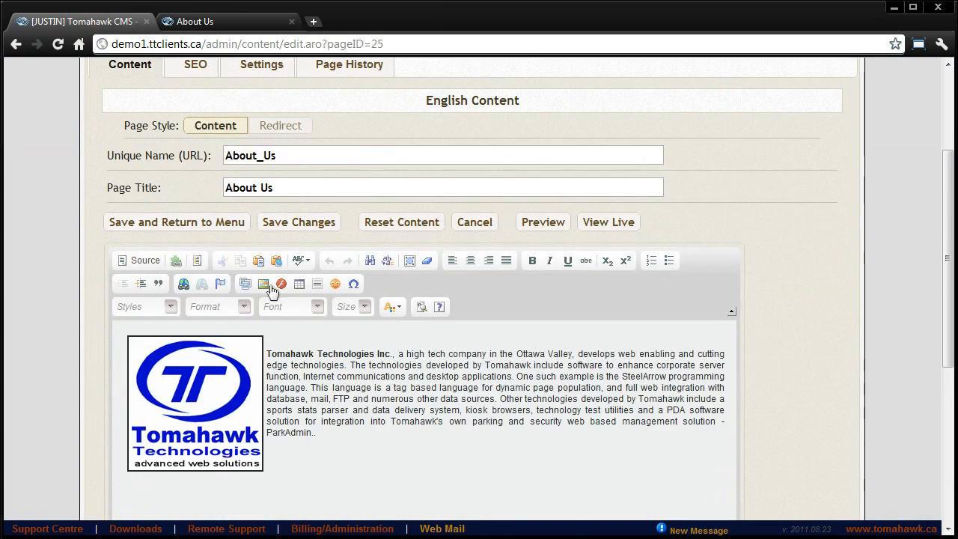
{"action": "scroll", "coordinate": [256, 164], "scroll_direction": "up", "scroll_amount": 2}
{"action": "left_click", "coordinate": [257, 149]}
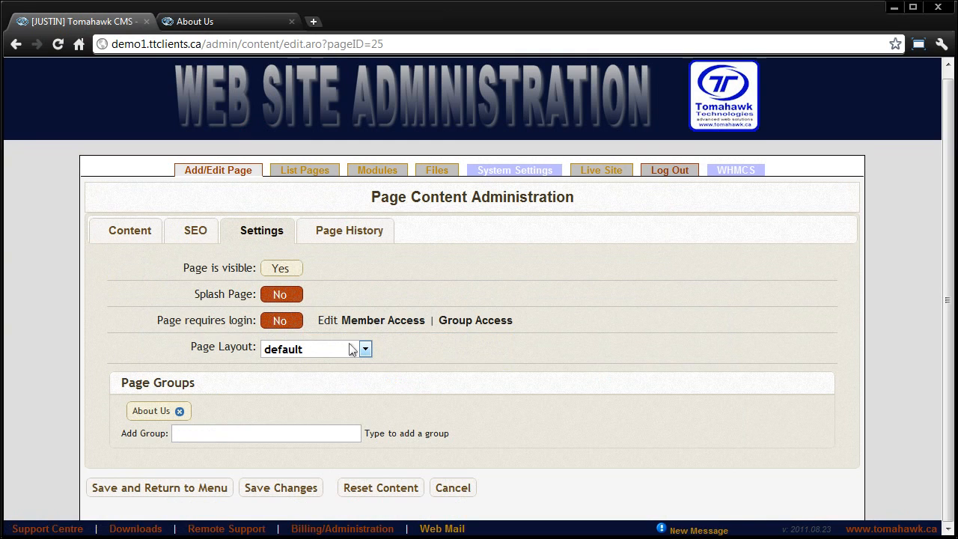
{"action": "mouse_move", "coordinate": [350, 350]}
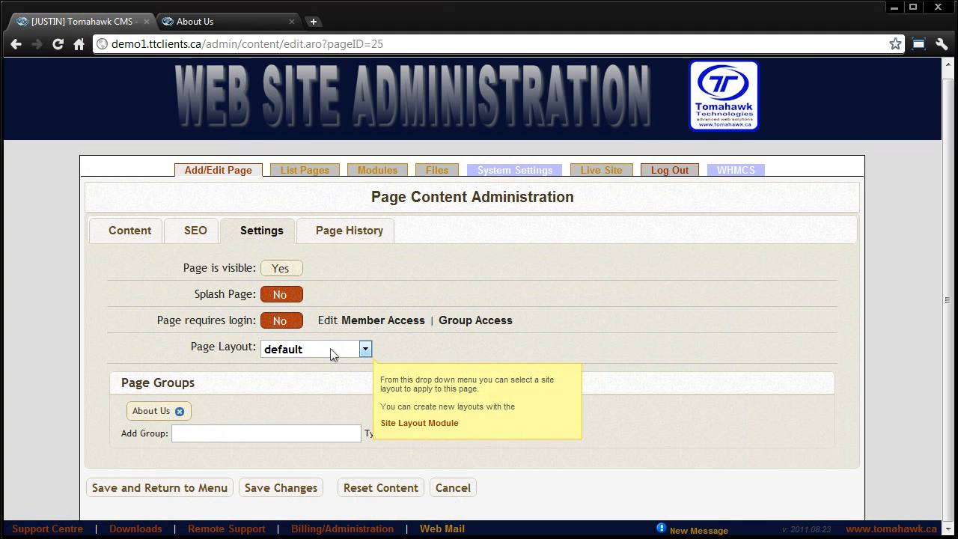
Examine the live About Us page from header to footer as a layout example, and return to the Page Layout setting
{"action": "left_click", "coordinate": [191, 27]}
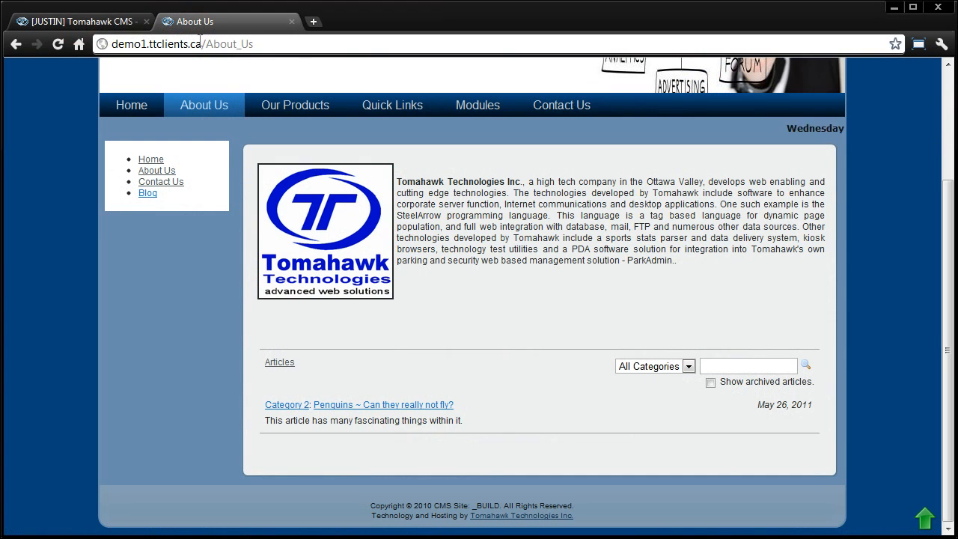
{"action": "scroll", "coordinate": [240, 303], "scroll_direction": "up", "scroll_amount": 3}
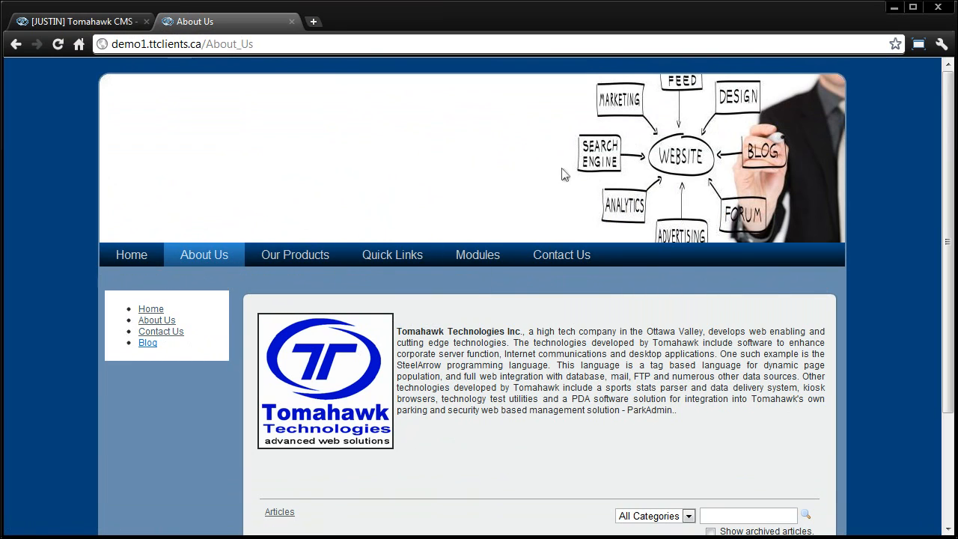
{"action": "scroll", "coordinate": [691, 291], "scroll_direction": "down", "scroll_amount": 5}
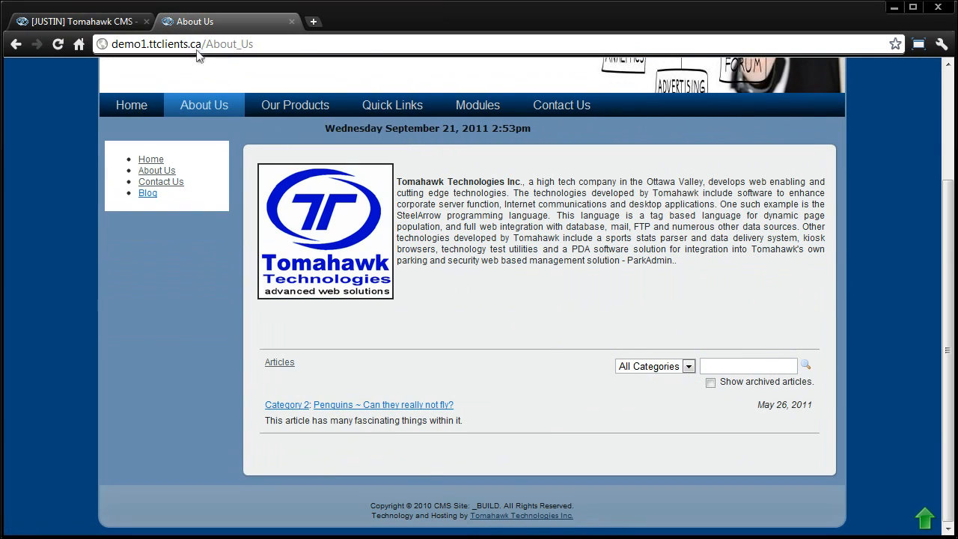
{"action": "left_click", "coordinate": [99, 27]}
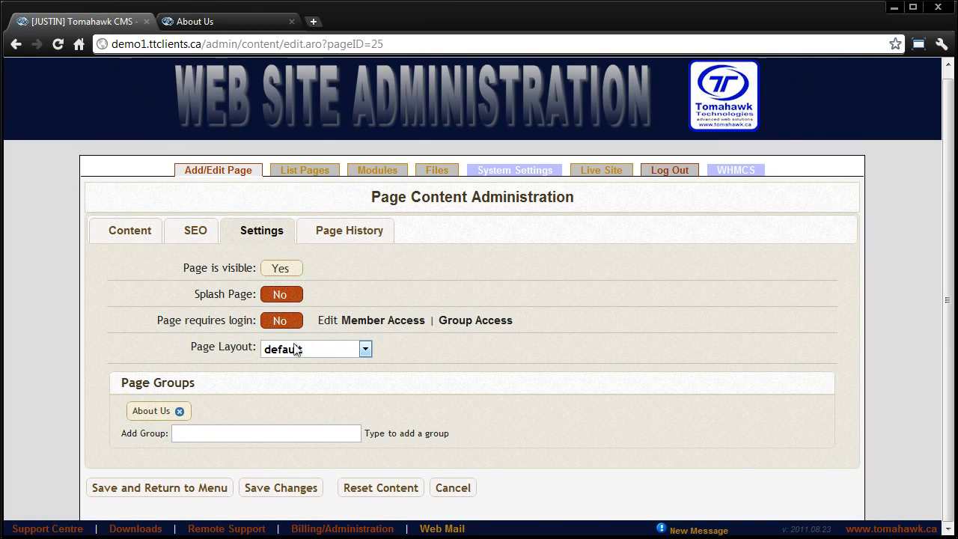
Open the live site's Home page to compare its layout with the About Us page
{"action": "left_click", "coordinate": [224, 27]}
{"action": "scroll", "coordinate": [297, 325], "scroll_direction": "up", "scroll_amount": 3}
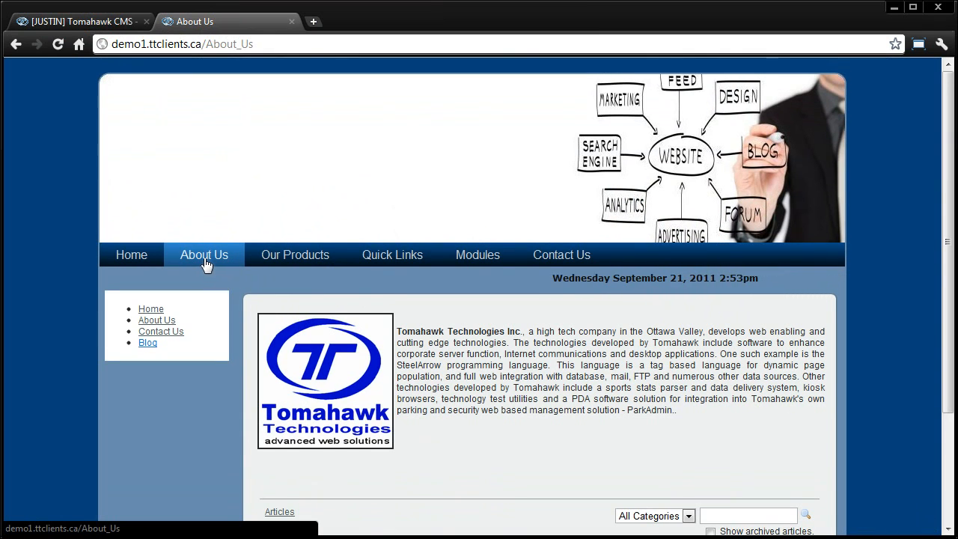
{"action": "left_click", "coordinate": [142, 258]}
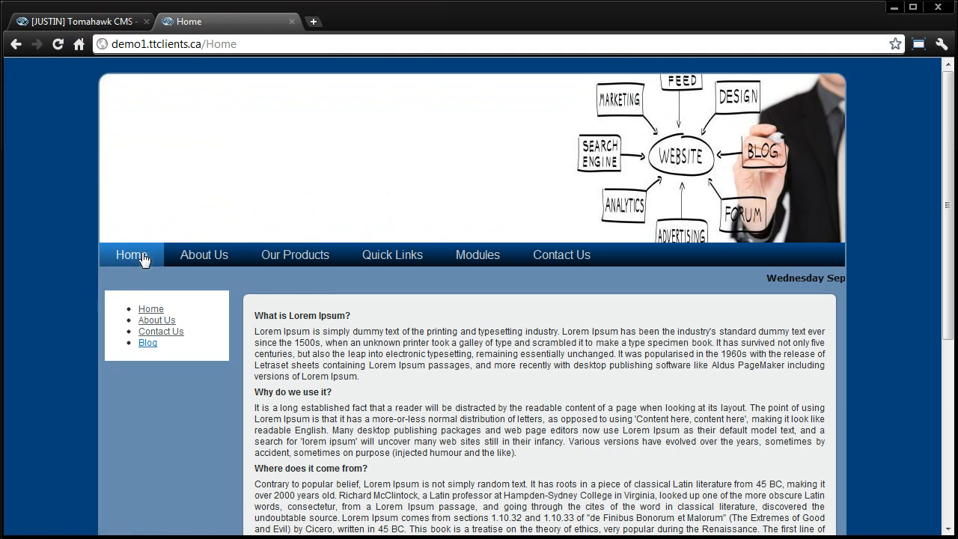
Reopen the live About Us page, and return to its settings to read the Page Layout and Page Groups guidance
{"action": "left_click", "coordinate": [195, 257]}
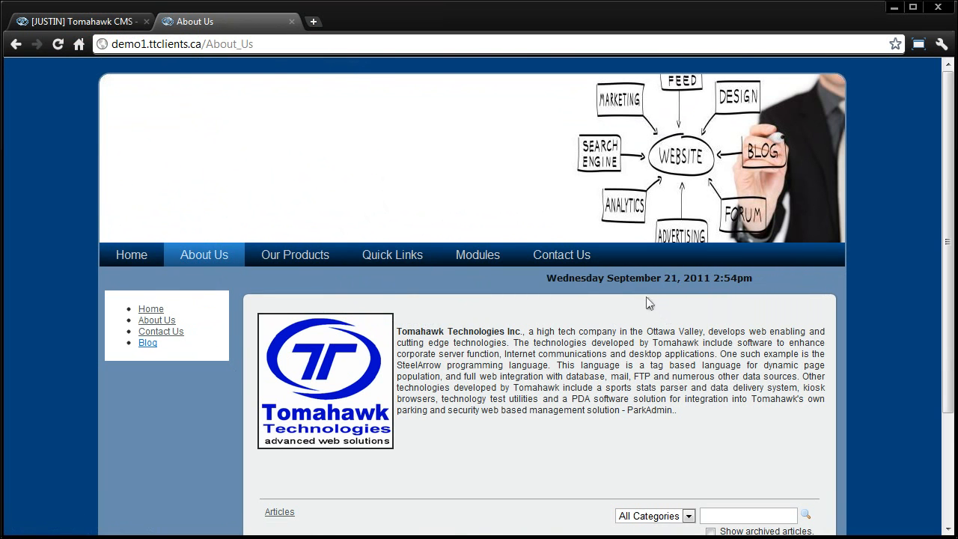
{"action": "left_click", "coordinate": [79, 23]}
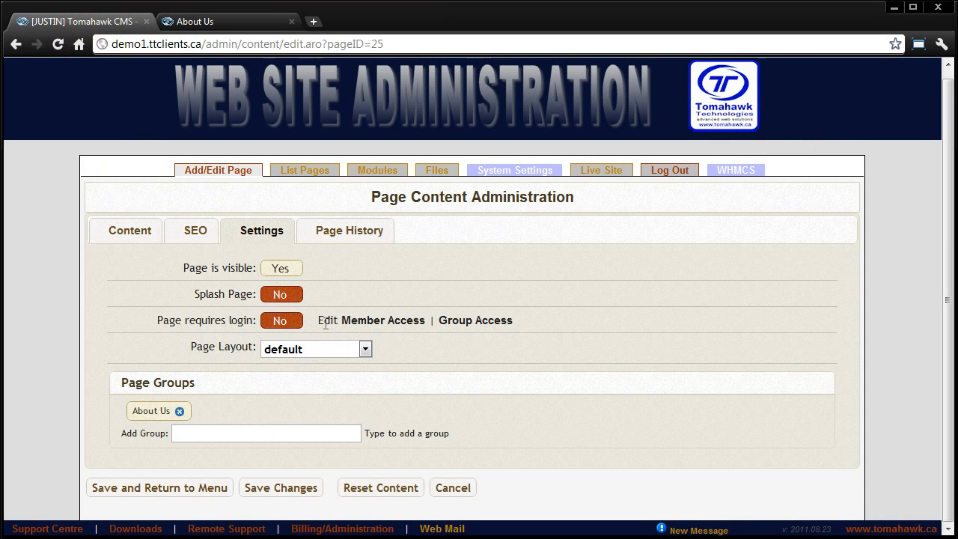
{"action": "mouse_move", "coordinate": [308, 351]}
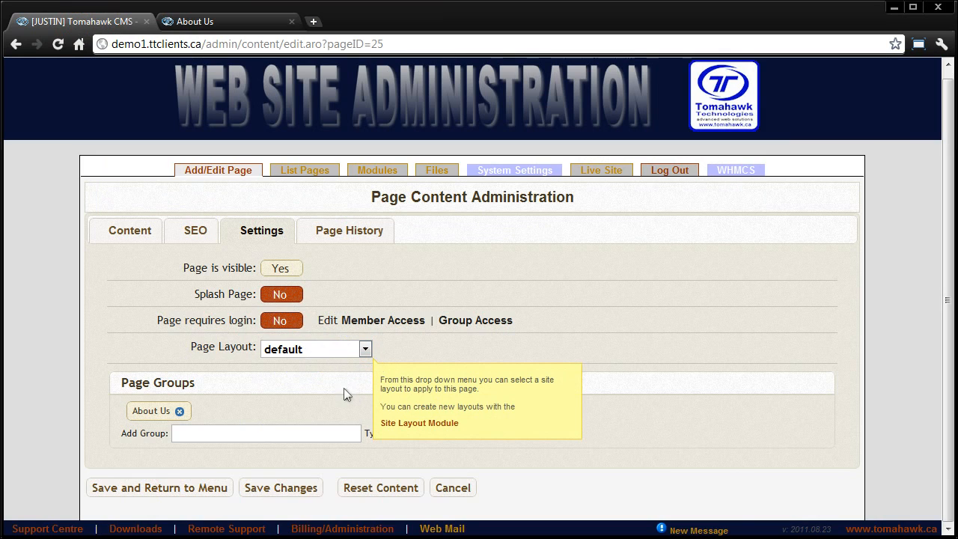
{"action": "left_click", "coordinate": [244, 431]}
{"action": "scroll", "coordinate": [112, 348], "scroll_direction": "down", "scroll_amount": 1}
{"action": "left_click", "coordinate": [201, 397]}
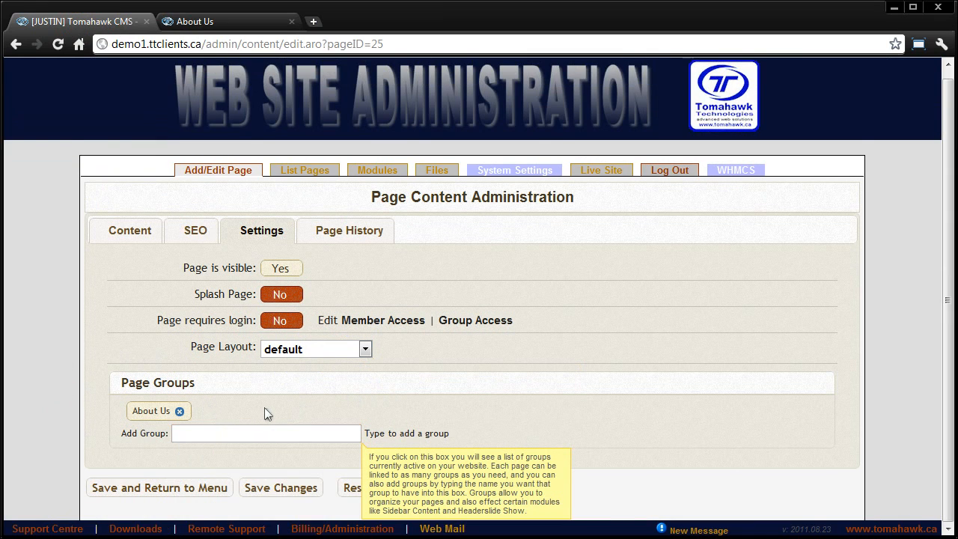
Open the list of pages and examine its filter options, including the page groups, alongside the live site
{"action": "left_click", "coordinate": [304, 173]}
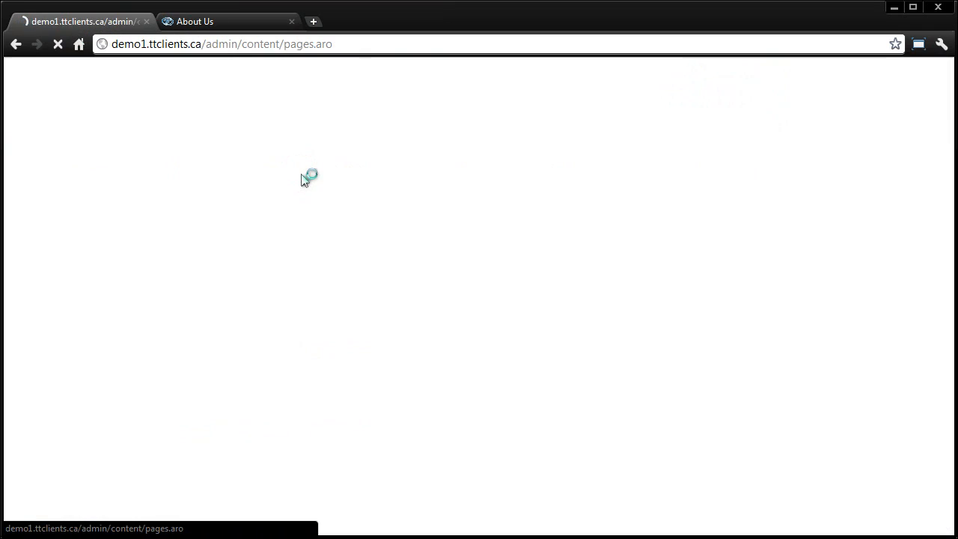
{"action": "scroll", "coordinate": [327, 238], "scroll_direction": "down", "scroll_amount": 5}
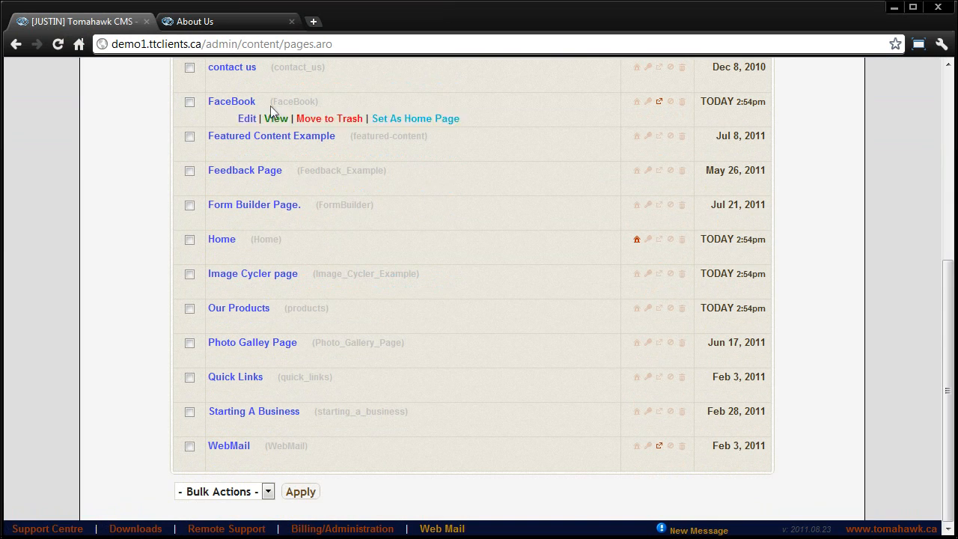
{"action": "scroll", "coordinate": [397, 318], "scroll_direction": "up", "scroll_amount": 5}
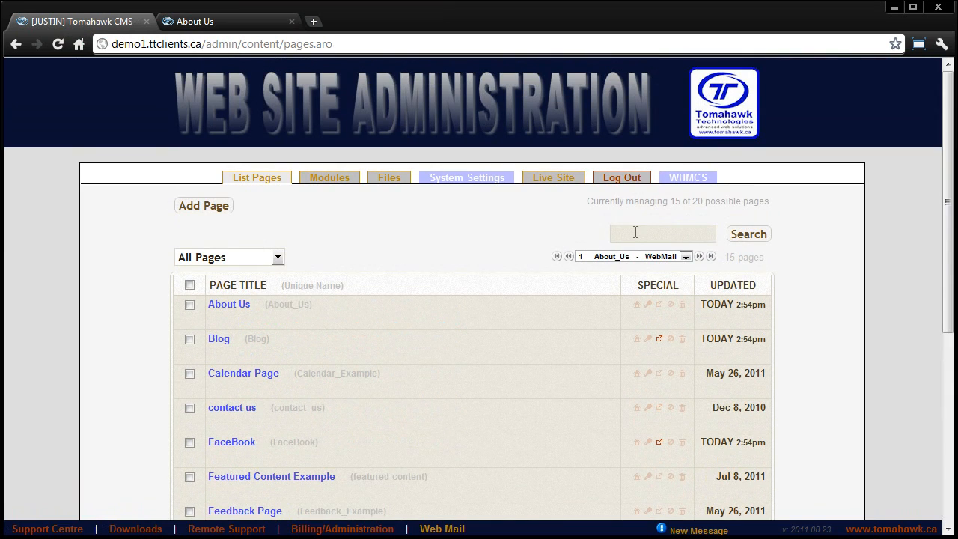
{"action": "left_click", "coordinate": [262, 264]}
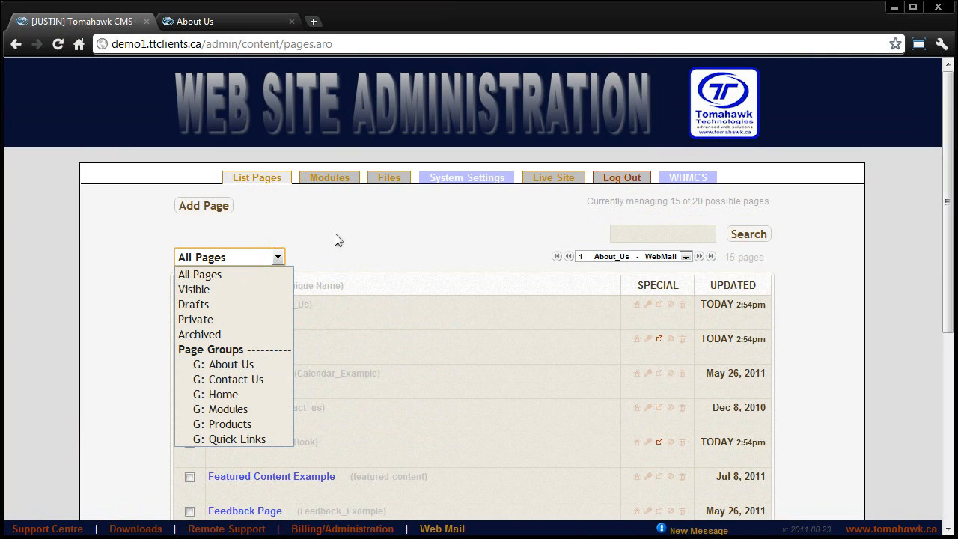
{"action": "left_click", "coordinate": [321, 247]}
{"action": "left_click", "coordinate": [196, 23]}
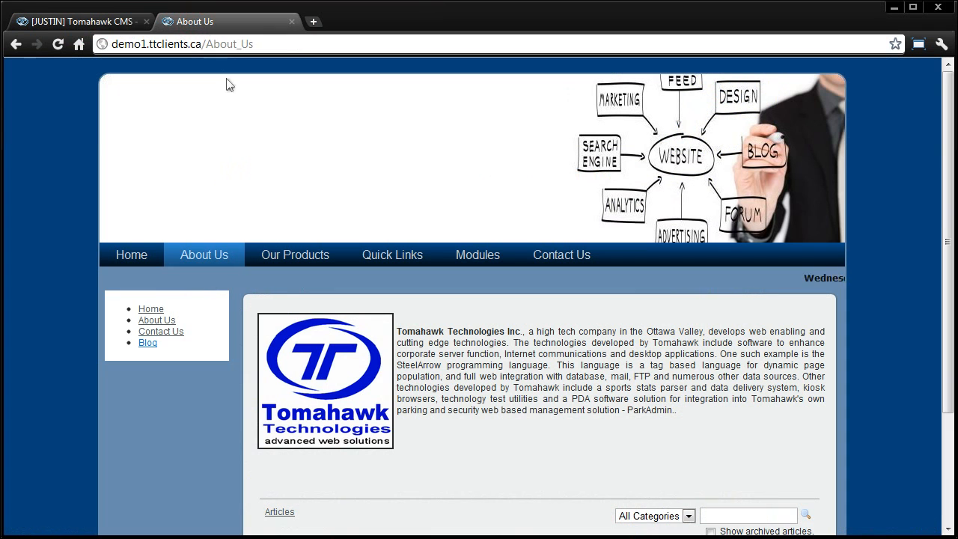
{"action": "left_click", "coordinate": [116, 23]}
Open the About Us page's settings for editing and reread the guidance for adding a page group
{"action": "mouse_move", "coordinate": [306, 314]}
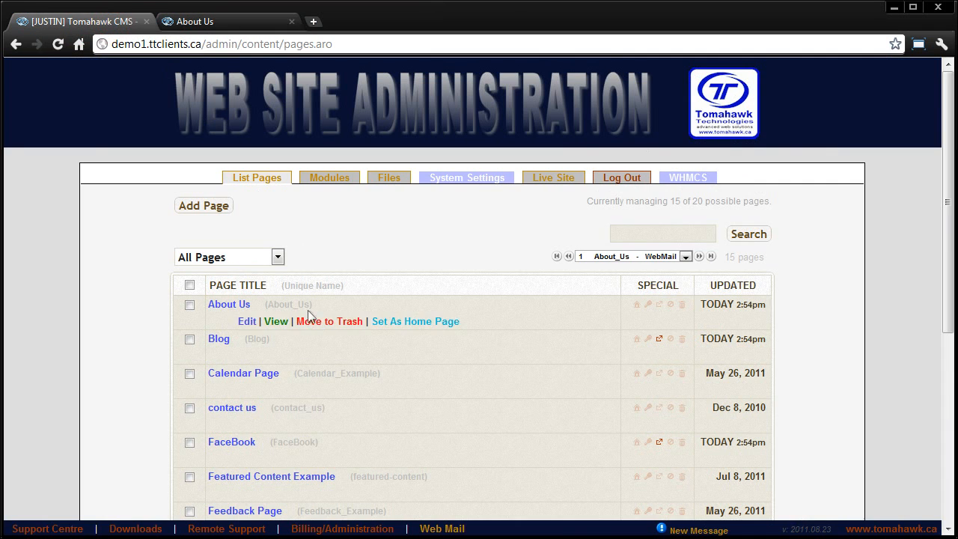
{"action": "left_click", "coordinate": [249, 321]}
{"action": "left_click", "coordinate": [259, 238]}
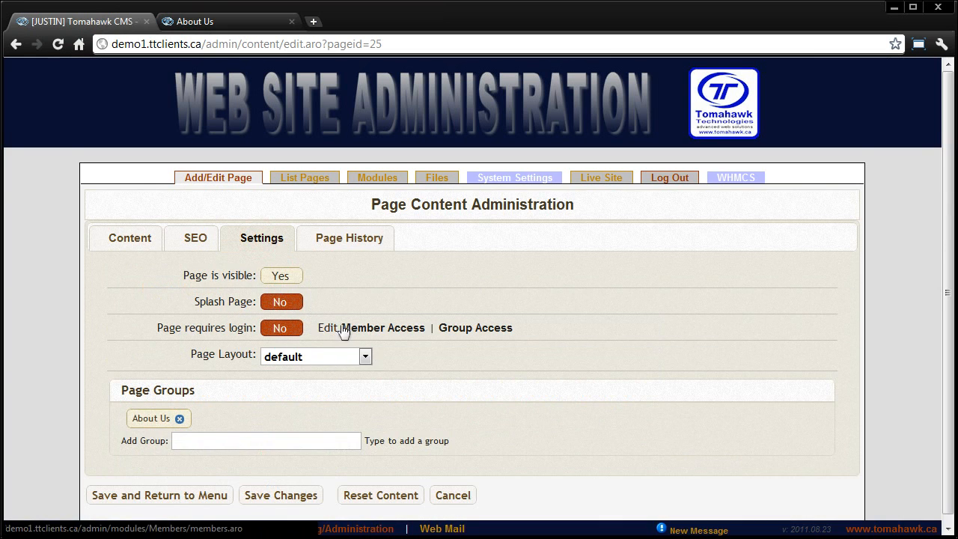
{"action": "scroll", "coordinate": [343, 331], "scroll_direction": "down", "scroll_amount": 1}
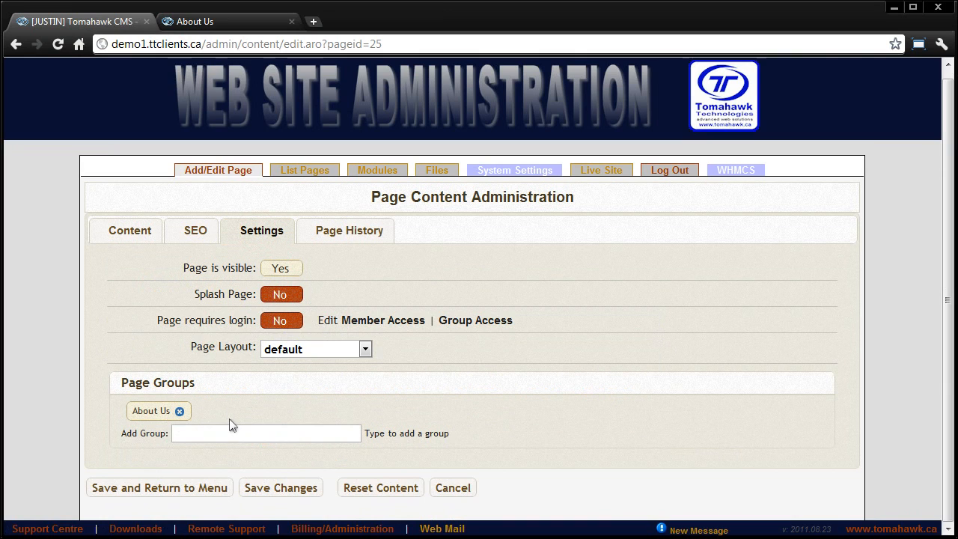
{"action": "mouse_move", "coordinate": [223, 433]}
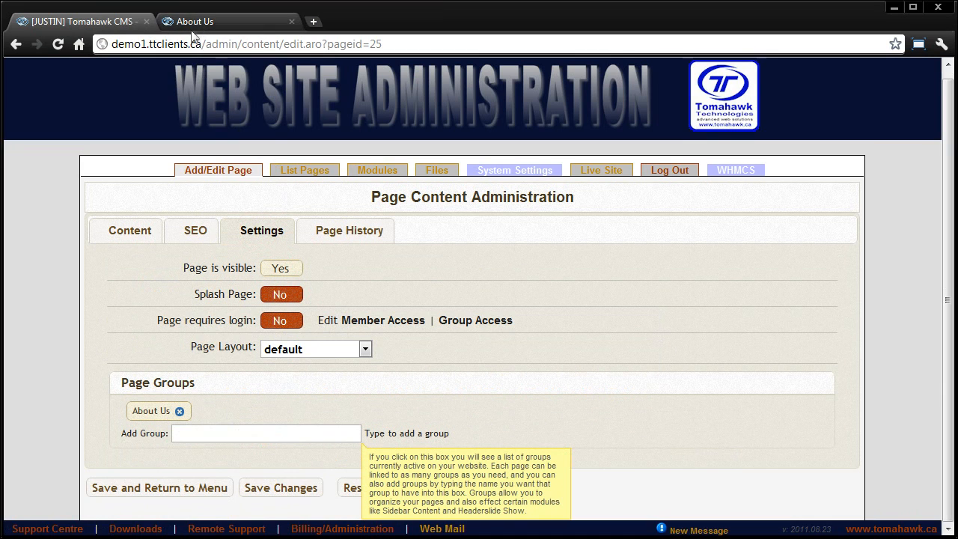
Return to the page list and filter it by the Quick Links group
{"action": "left_click", "coordinate": [202, 97]}
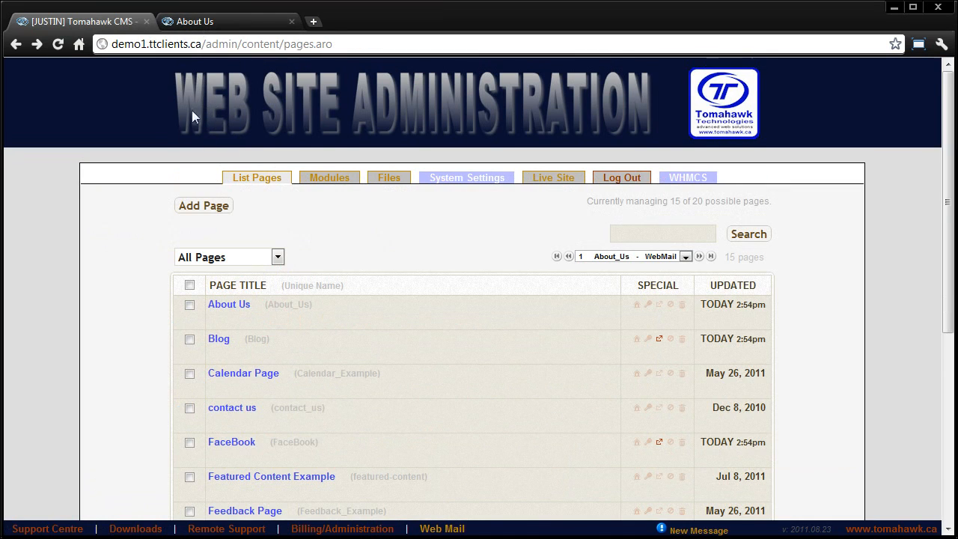
{"action": "left_click", "coordinate": [261, 258]}
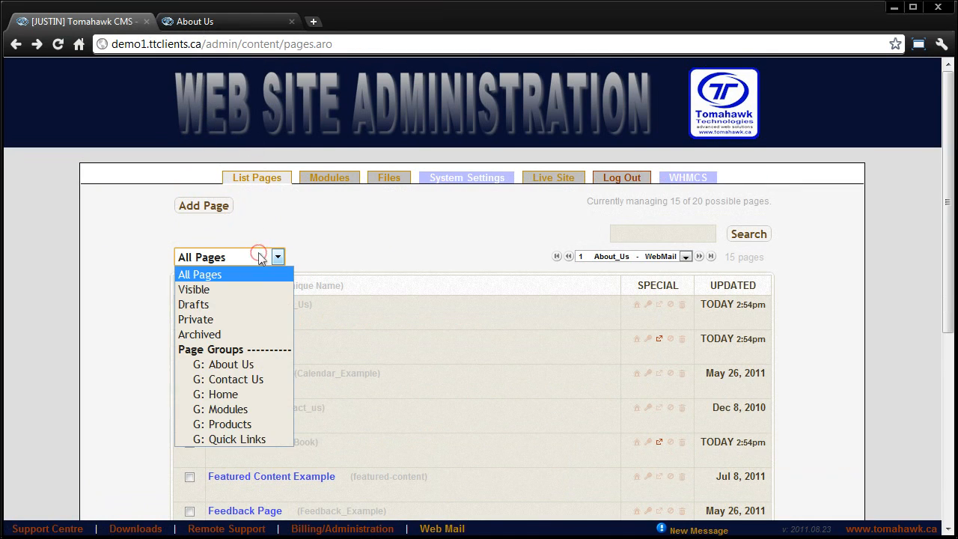
{"action": "left_click", "coordinate": [253, 442]}
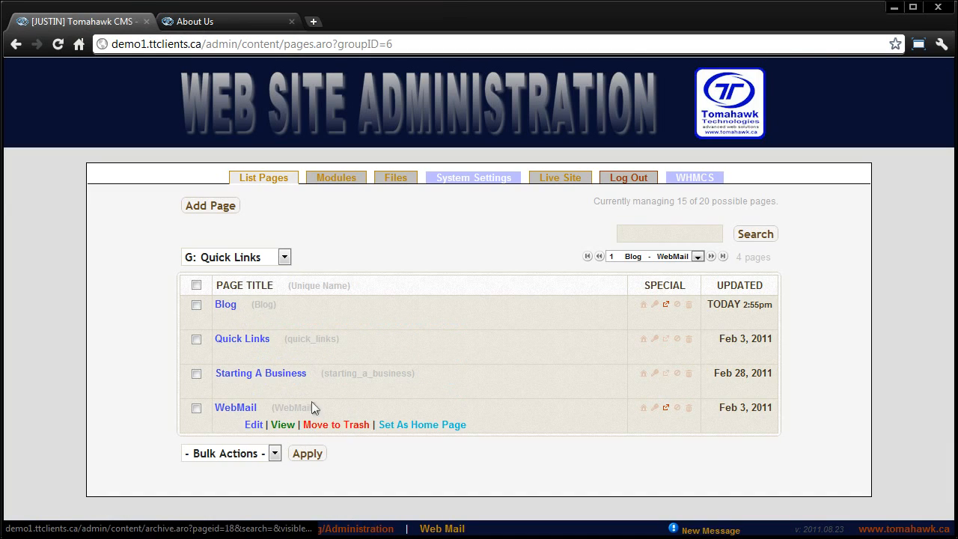
Compare the filtered pages with the Quick Links submenu on the live site, and check the Modules menu
{"action": "left_click", "coordinate": [214, 28]}
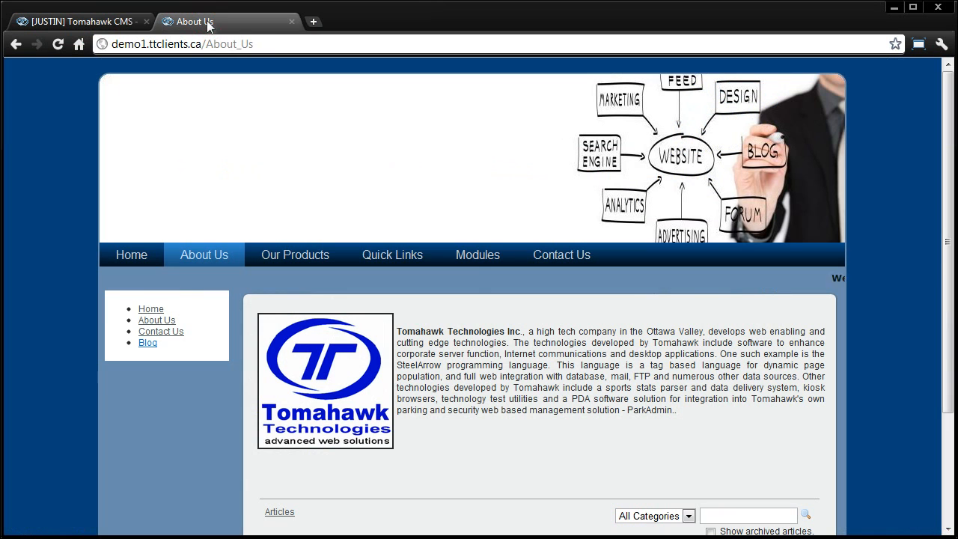
{"action": "mouse_move", "coordinate": [392, 254]}
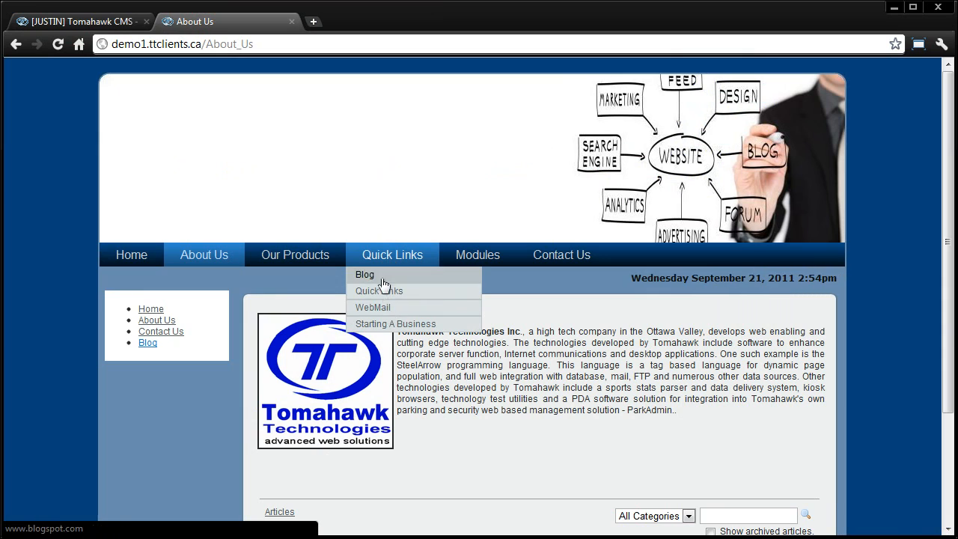
{"action": "mouse_move", "coordinate": [471, 255]}
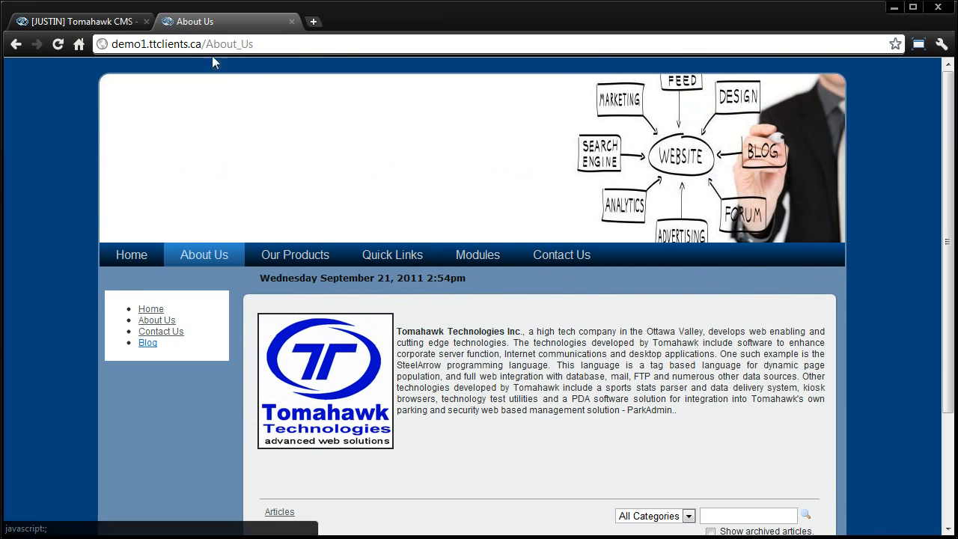
Filter the page list by the Modules group
{"action": "left_click", "coordinate": [78, 23]}
{"action": "left_click", "coordinate": [258, 261]}
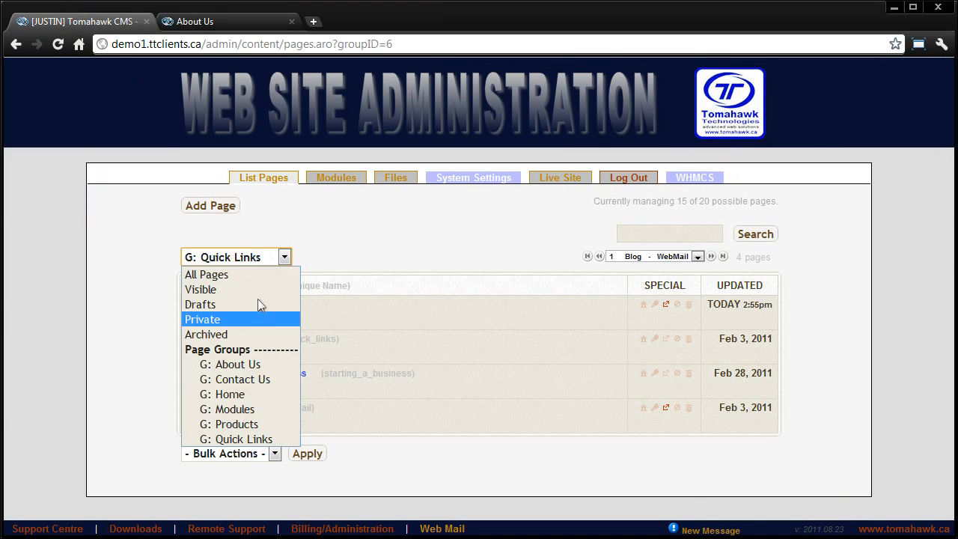
{"action": "left_click", "coordinate": [238, 409]}
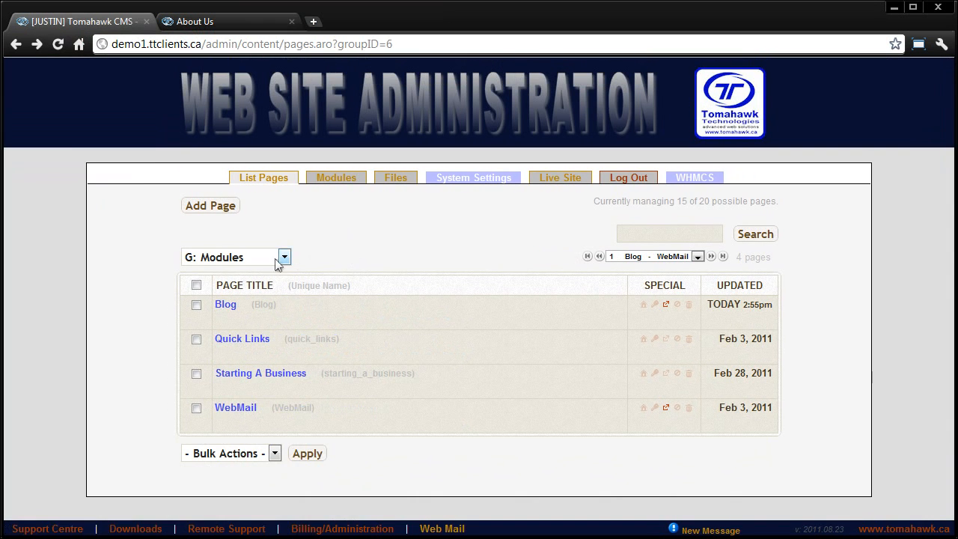
Compare the page groups offered by the list filter with the navigation items on the live site
{"action": "left_click", "coordinate": [278, 258]}
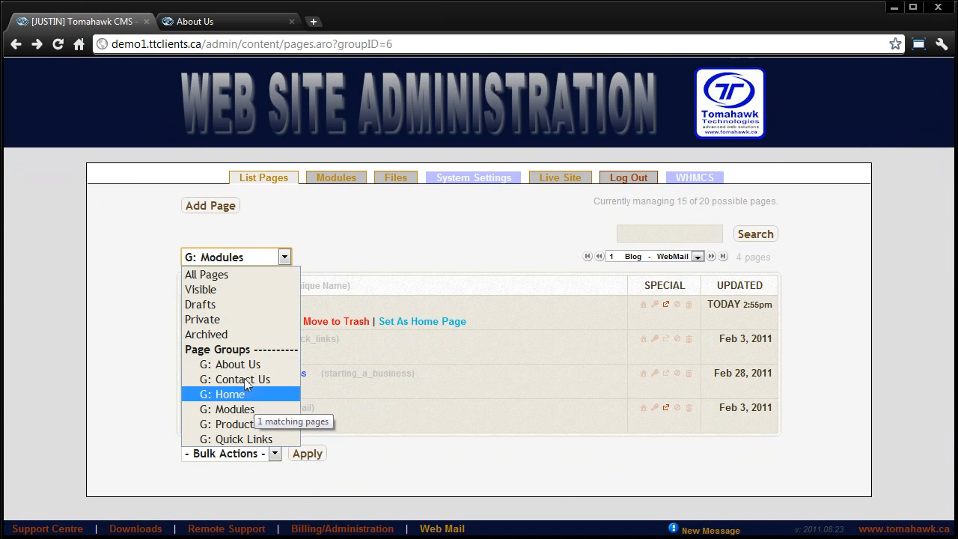
{"action": "left_click", "coordinate": [330, 239]}
{"action": "left_click", "coordinate": [196, 26]}
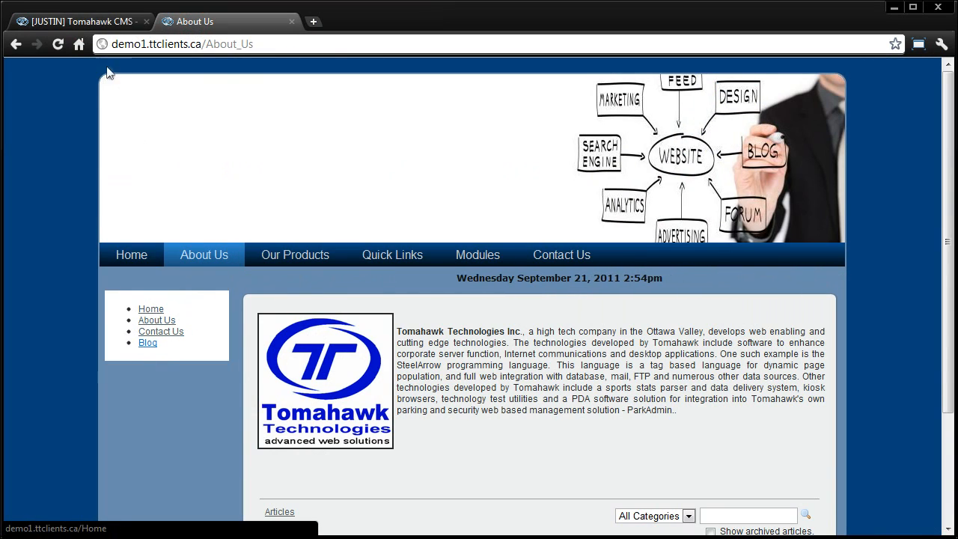
{"action": "left_click", "coordinate": [75, 20]}
{"action": "left_click", "coordinate": [208, 261]}
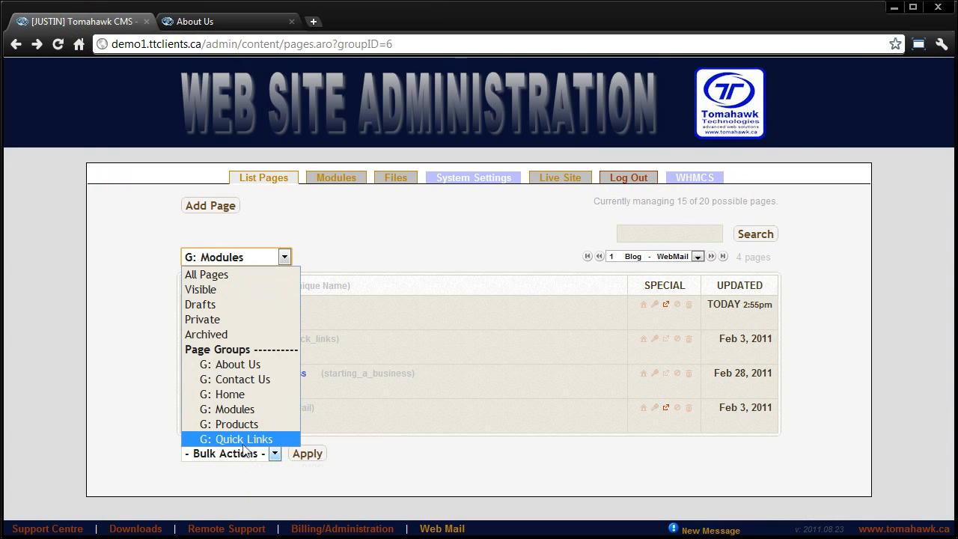
{"action": "left_click", "coordinate": [299, 240]}
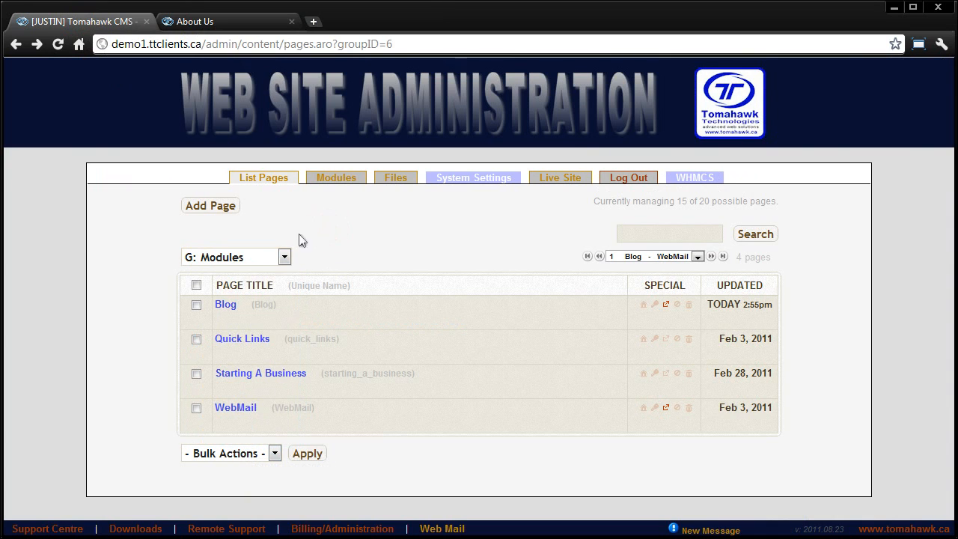
Set the page list filter to All Pages, and examine the sidebar links on the live About Us page
{"action": "left_click", "coordinate": [263, 258]}
{"action": "left_click", "coordinate": [211, 276]}
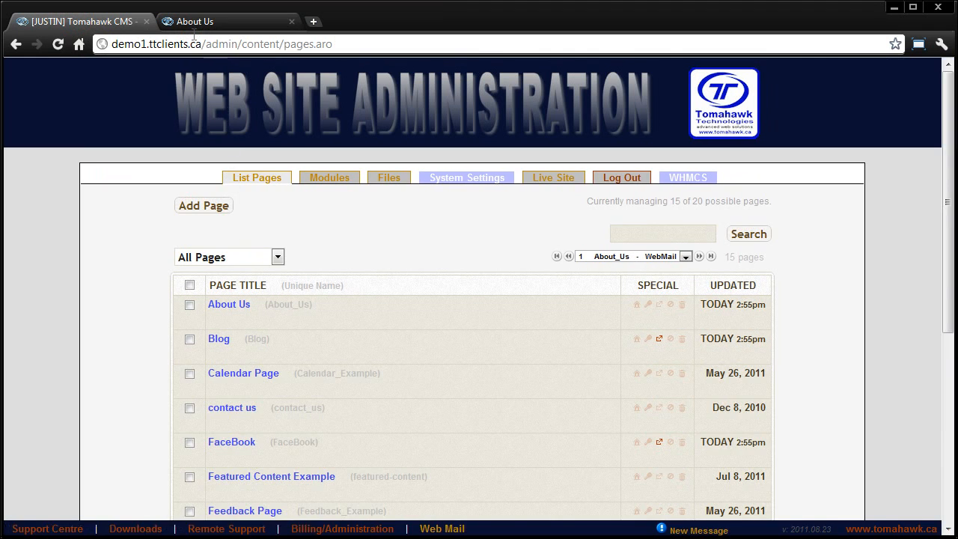
{"action": "left_click", "coordinate": [217, 21]}
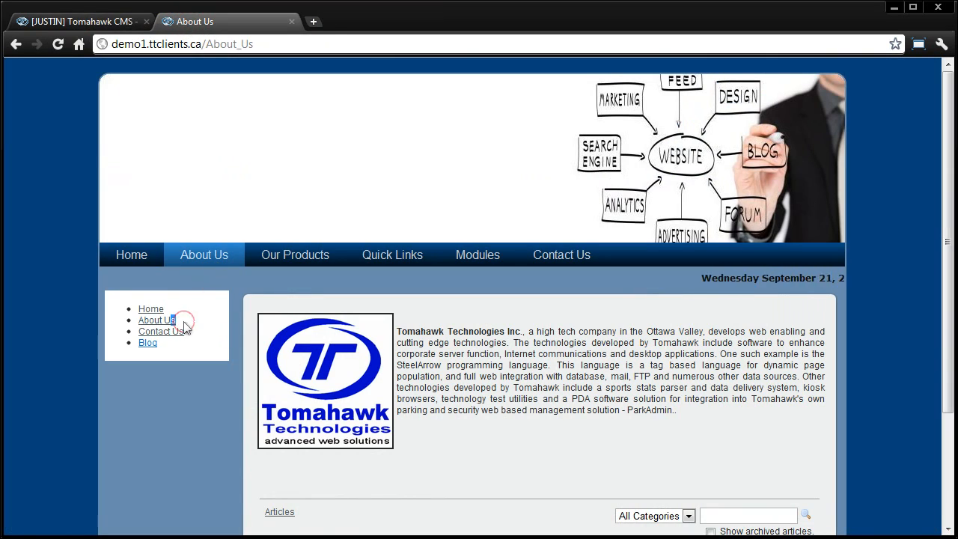
{"action": "left_click_drag", "start_coordinate": [184, 321], "coordinate": [124, 308]}
{"action": "left_click", "coordinate": [113, 307]}
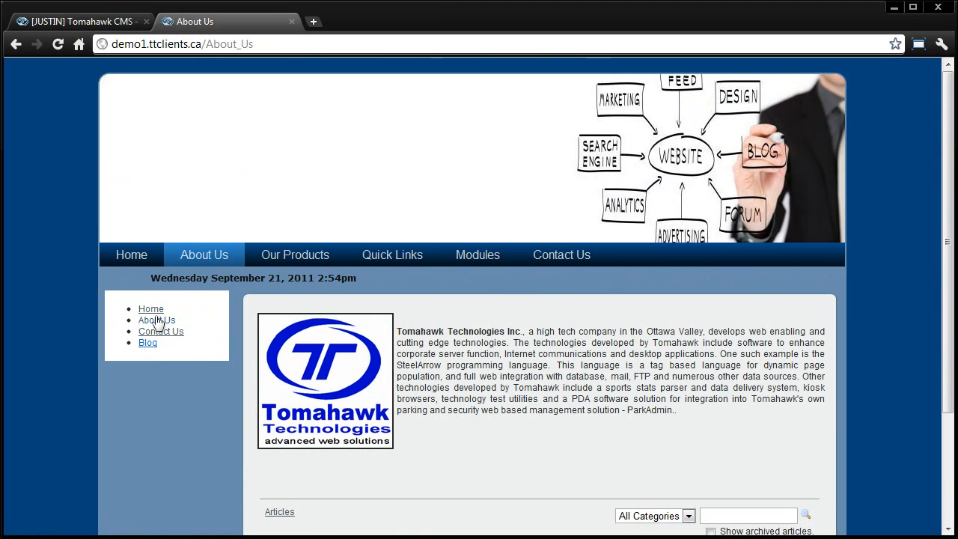
Open the Home page for editing from the page list and show its settings
{"action": "left_click", "coordinate": [83, 21]}
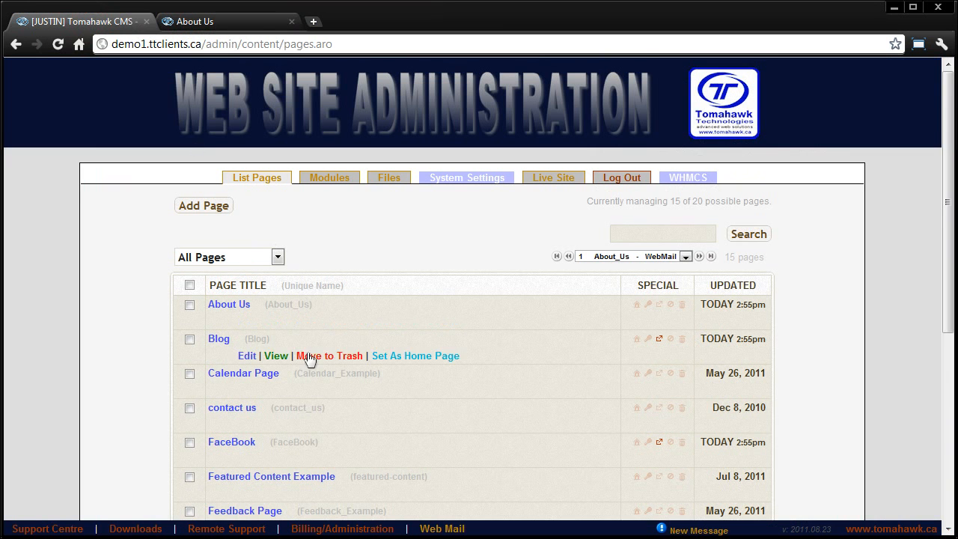
{"action": "scroll", "coordinate": [322, 357], "scroll_direction": "down", "scroll_amount": 2}
{"action": "left_click", "coordinate": [248, 415]}
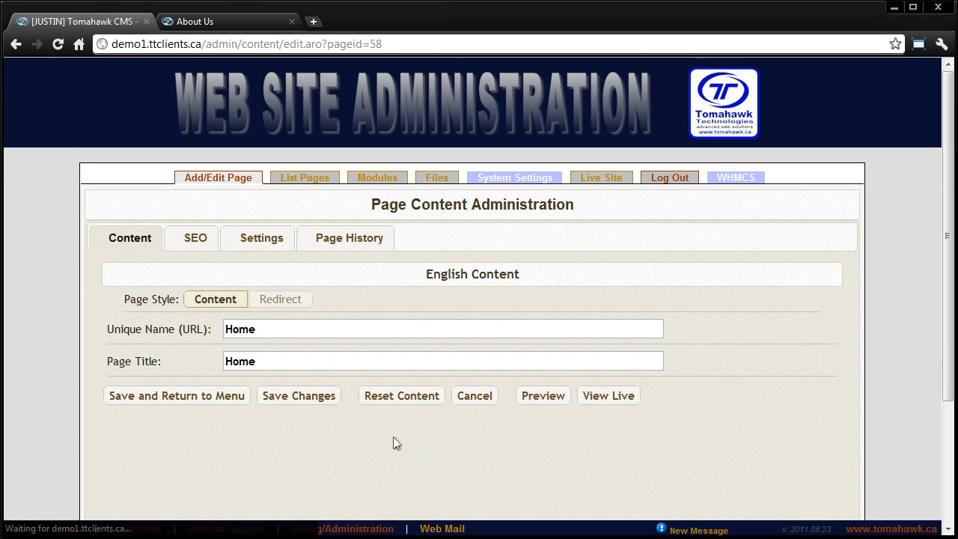
{"action": "scroll", "coordinate": [314, 335], "scroll_direction": "down", "scroll_amount": 2}
{"action": "scroll", "coordinate": [299, 246], "scroll_direction": "down", "scroll_amount": 2}
{"action": "left_click", "coordinate": [266, 153]}
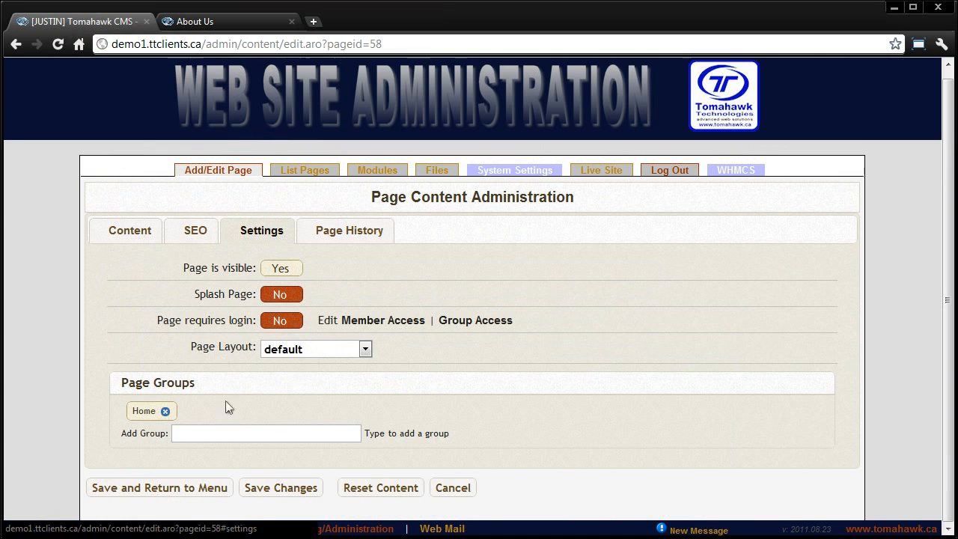
Try entering the new group name "SideB" in the Home page's Add Group field, and clear it
{"action": "left_click", "coordinate": [209, 432]}
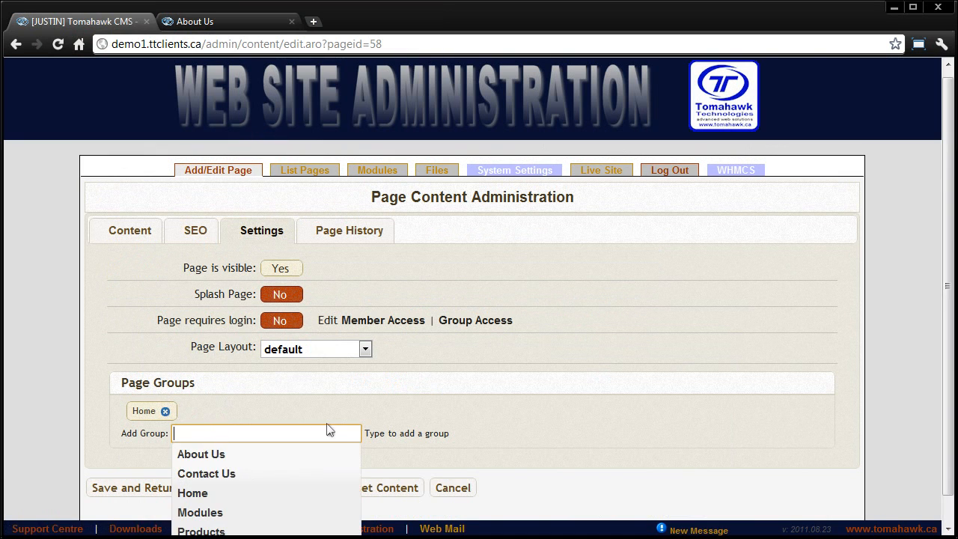
{"action": "type", "text": "Si"}
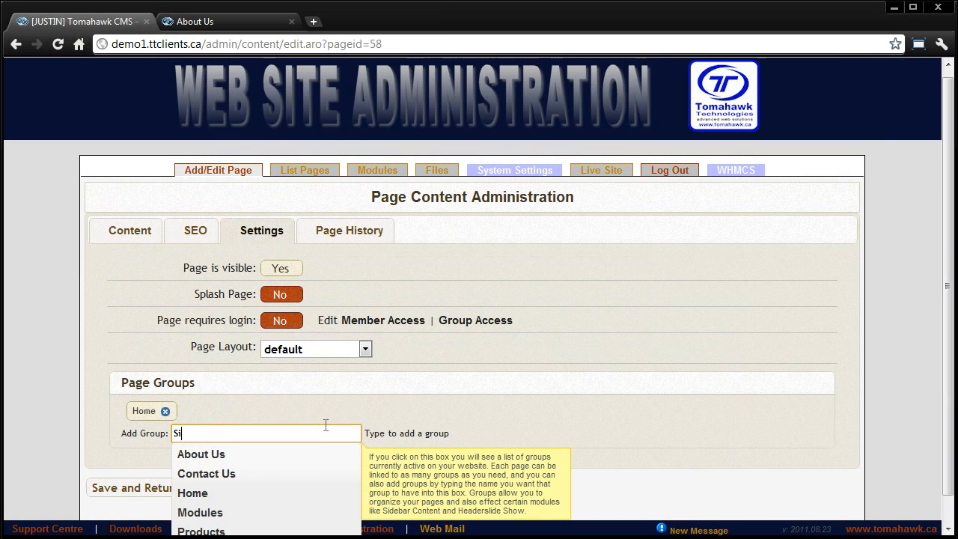
{"action": "type", "text": "deB"}
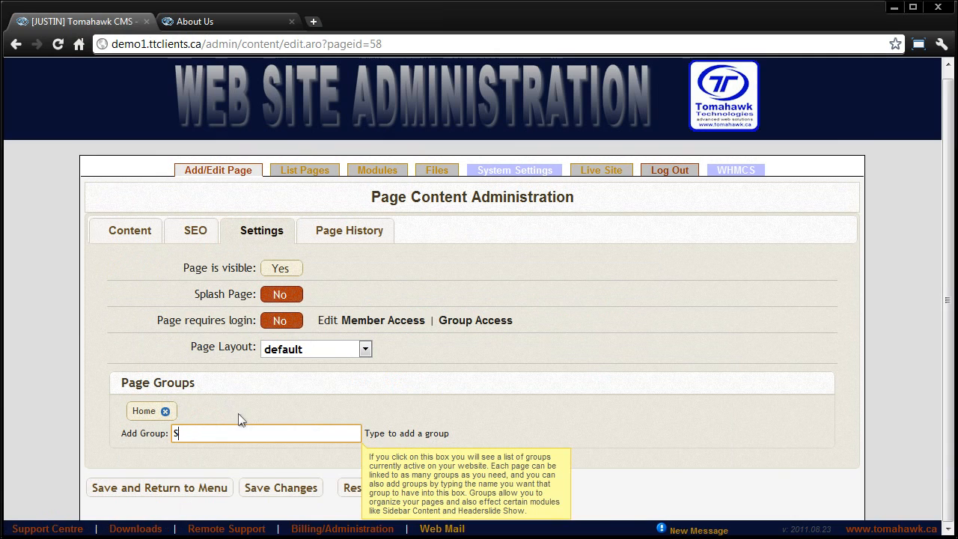
{"action": "key", "text": "BackSpace"}
Browse the existing groups suggested for the Home page's Add Group field, from About Us to Quick Links
{"action": "scroll", "coordinate": [272, 366], "scroll_direction": "down", "scroll_amount": 1}
{"action": "key", "text": "Down"}
{"action": "key", "text": "Down"}
{"action": "key", "text": "Down"}
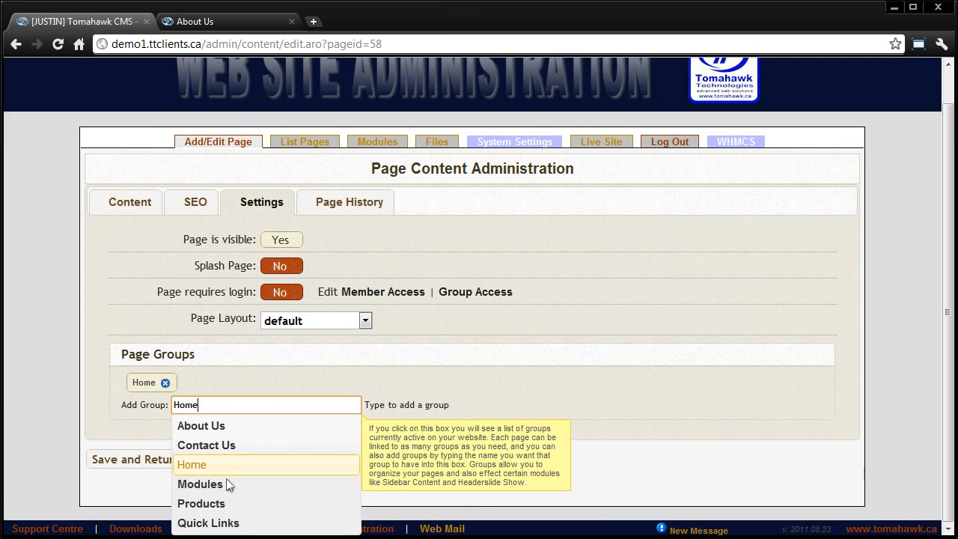
{"action": "key", "text": "Down"}
{"action": "key", "text": "Down"}
{"action": "key", "text": "Down"}
{"action": "key", "text": "Up"}
{"action": "key", "text": "Up"}
{"action": "key", "text": "Up"}
{"action": "key", "text": "Up"}
{"action": "key", "text": "Down"}
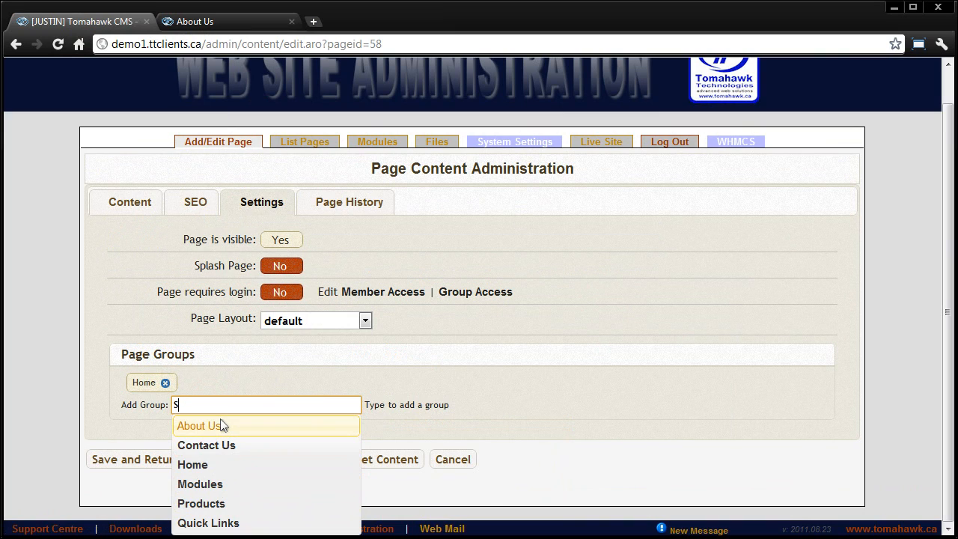
Add the new group SideBar to the Home page and save it, returning to the page list
{"action": "type", "text": "e"}
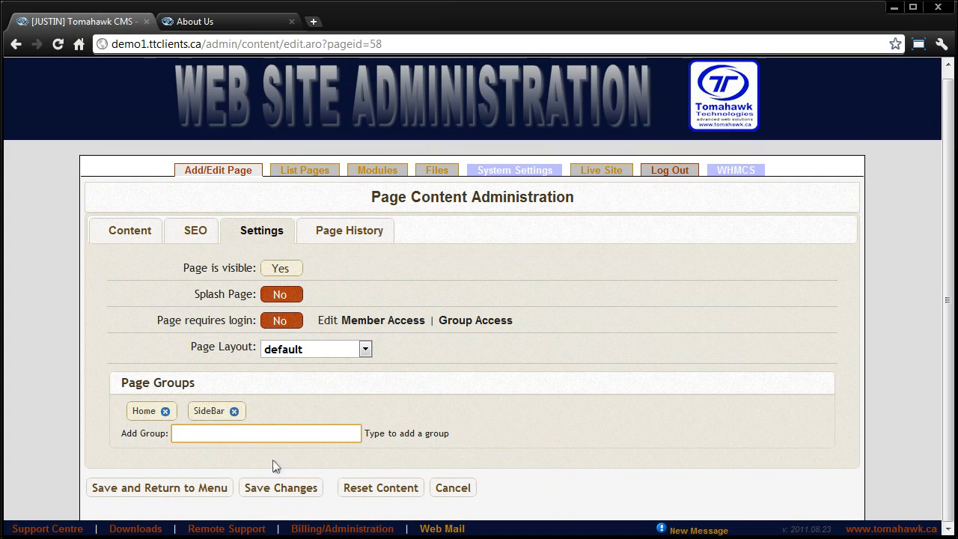
{"action": "left_click", "coordinate": [183, 492]}
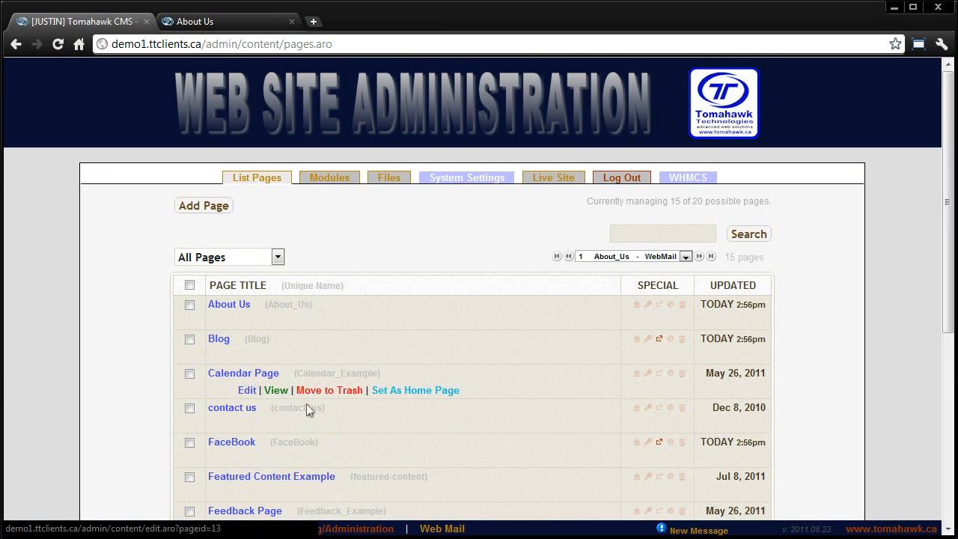
Add the existing SideBar group to the About Us page in its settings and save, returning to the page list
{"action": "left_click", "coordinate": [249, 327]}
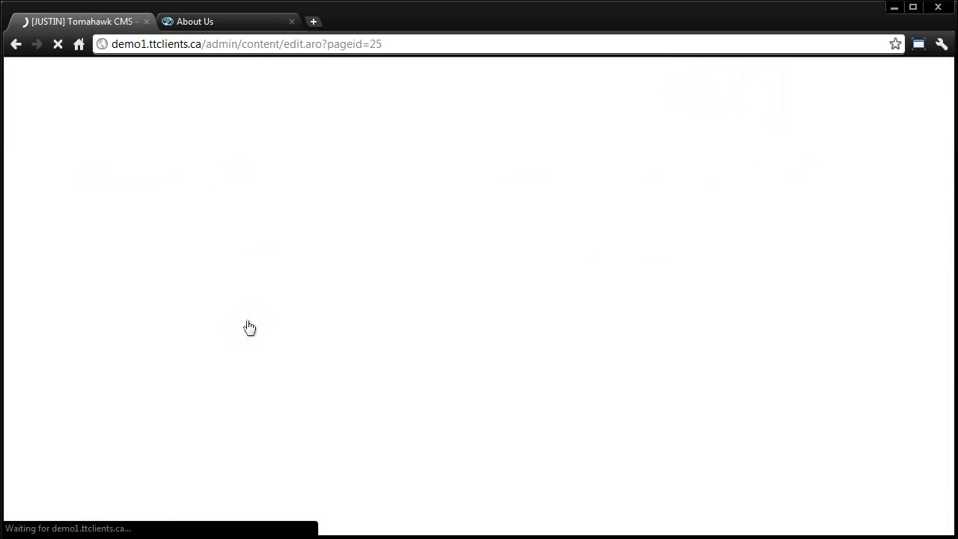
{"action": "left_click", "coordinate": [262, 238]}
{"action": "scroll", "coordinate": [233, 397], "scroll_direction": "down", "scroll_amount": 1}
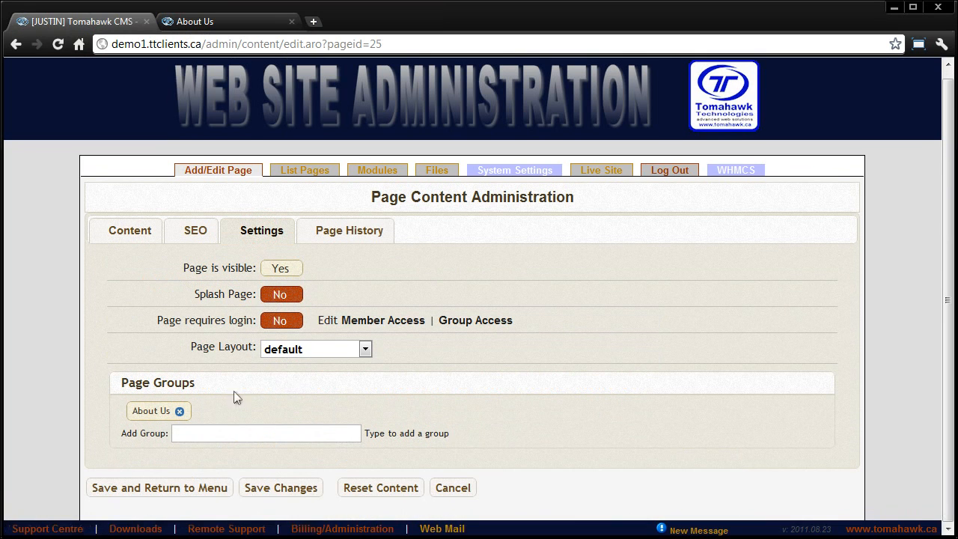
{"action": "left_click", "coordinate": [207, 431]}
{"action": "scroll", "coordinate": [306, 399], "scroll_direction": "down", "scroll_amount": 1}
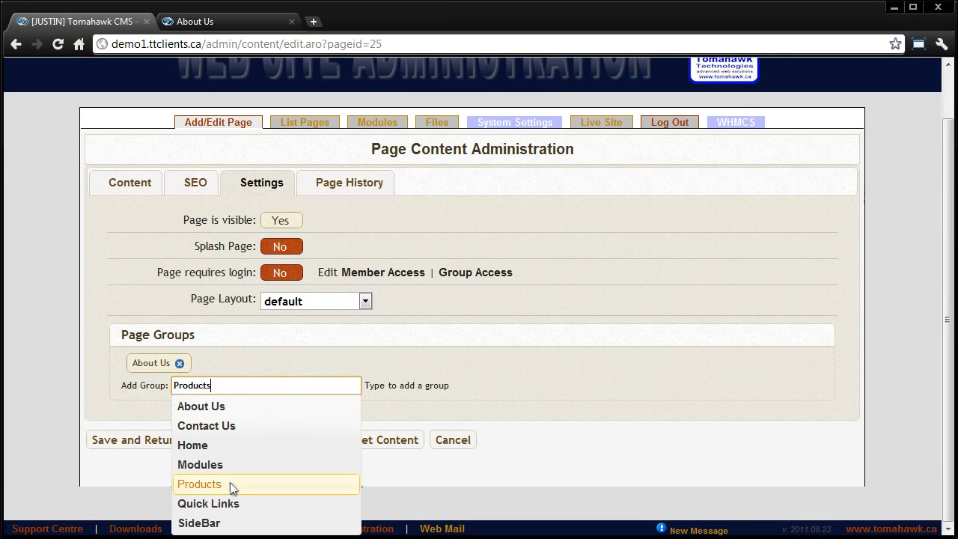
{"action": "left_click", "coordinate": [201, 523]}
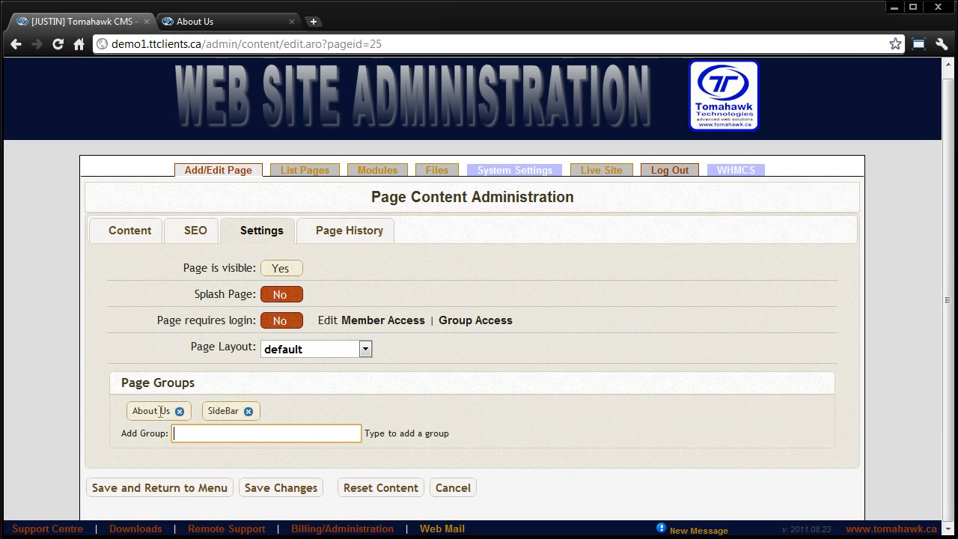
{"action": "left_click", "coordinate": [259, 490]}
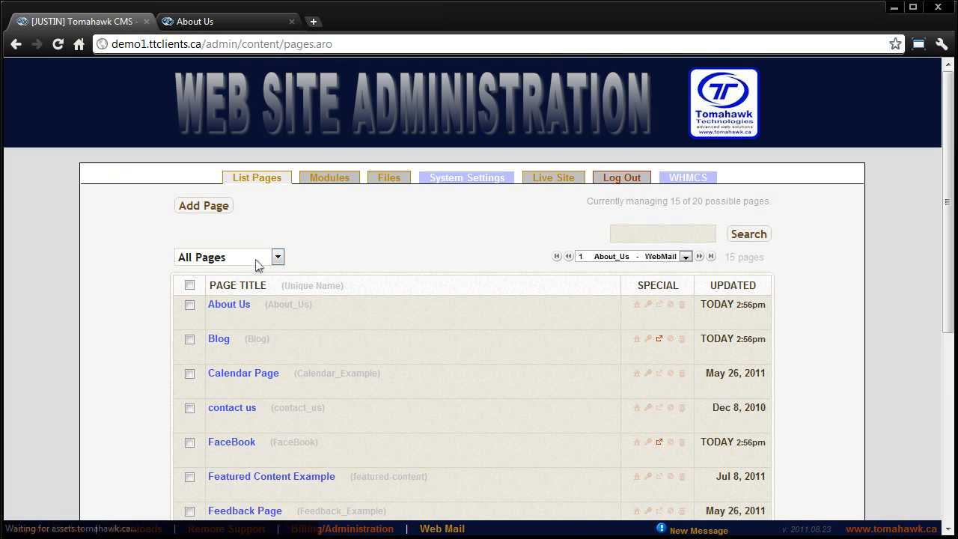
Filter the page list by the SideBar group and by the About Us group, and review the filter's options
{"action": "left_click", "coordinate": [257, 262]}
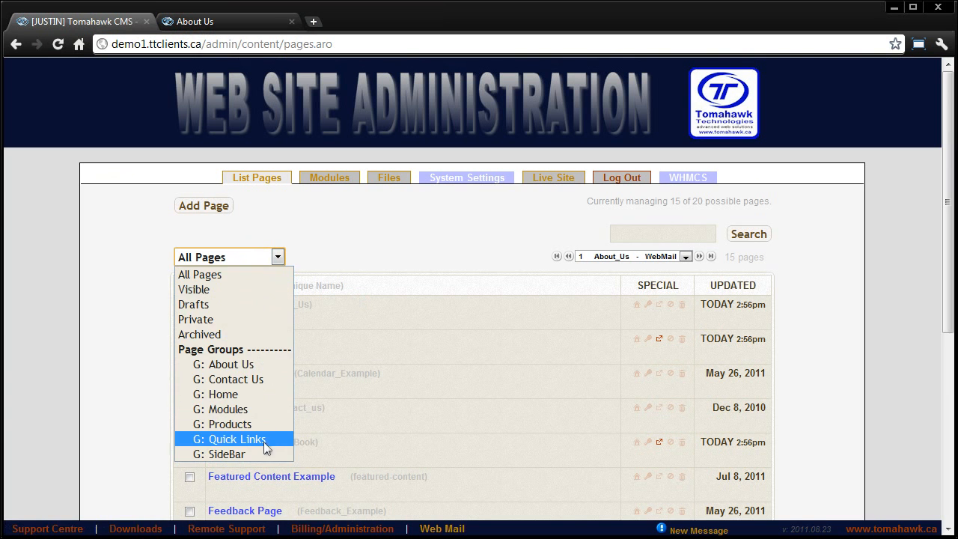
{"action": "left_click", "coordinate": [232, 453]}
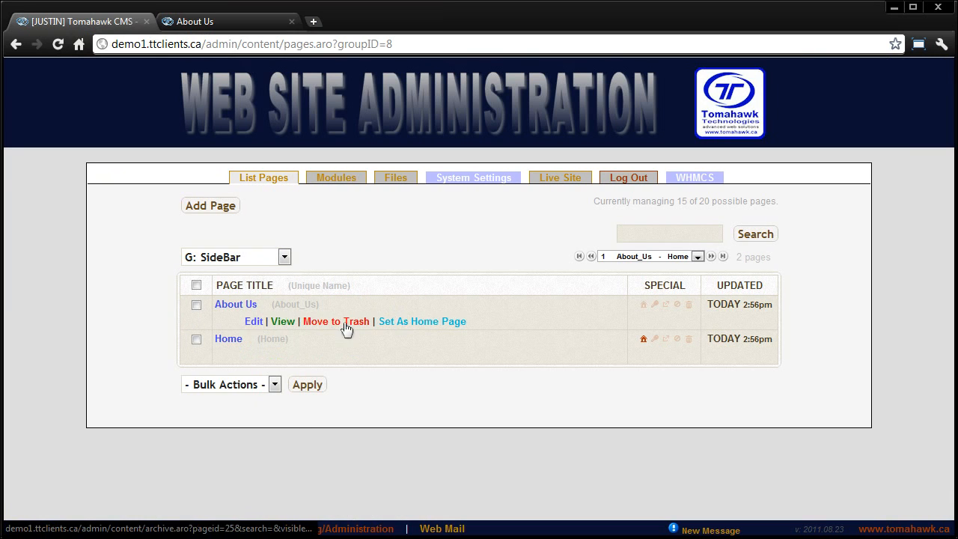
{"action": "left_click", "coordinate": [267, 262]}
{"action": "left_click", "coordinate": [238, 365]}
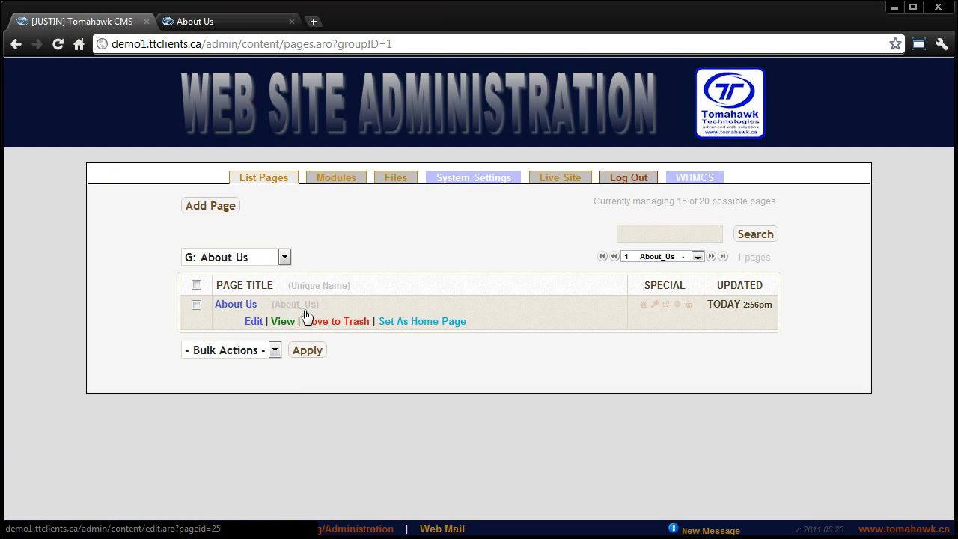
{"action": "left_click", "coordinate": [275, 254]}
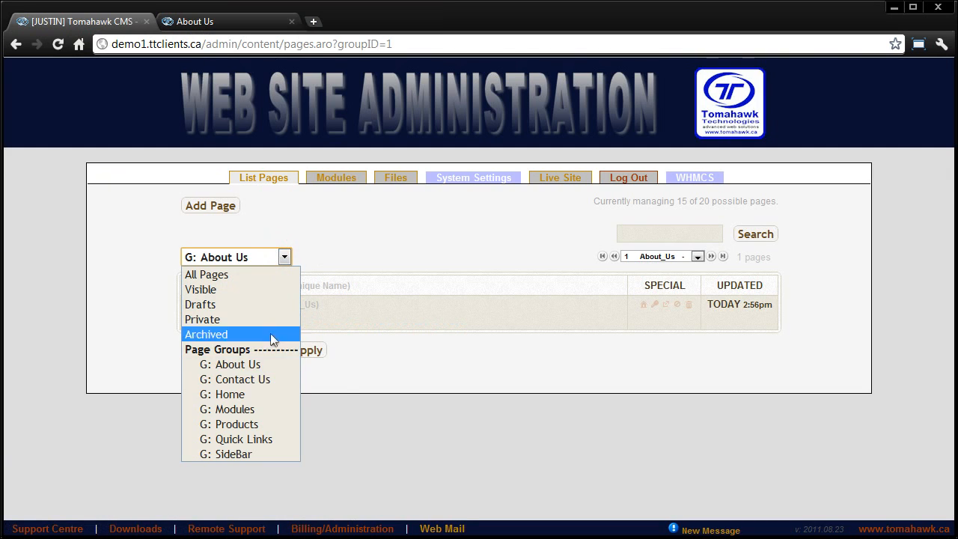
{"action": "left_click", "coordinate": [357, 252]}
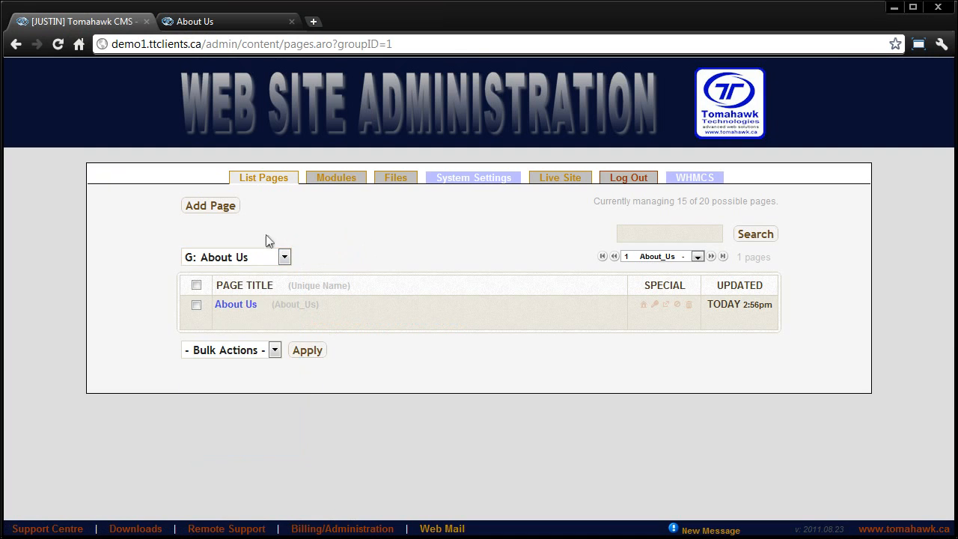
List all pages again, check the Home page's history, and return to the page list
{"action": "left_click", "coordinate": [280, 186]}
{"action": "scroll", "coordinate": [315, 285], "scroll_direction": "down", "scroll_amount": 5}
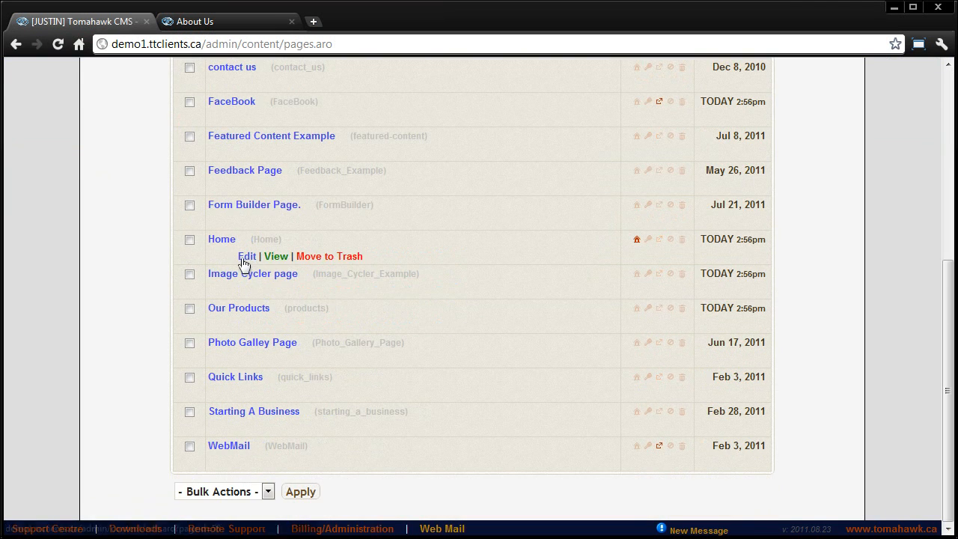
{"action": "left_click", "coordinate": [243, 256]}
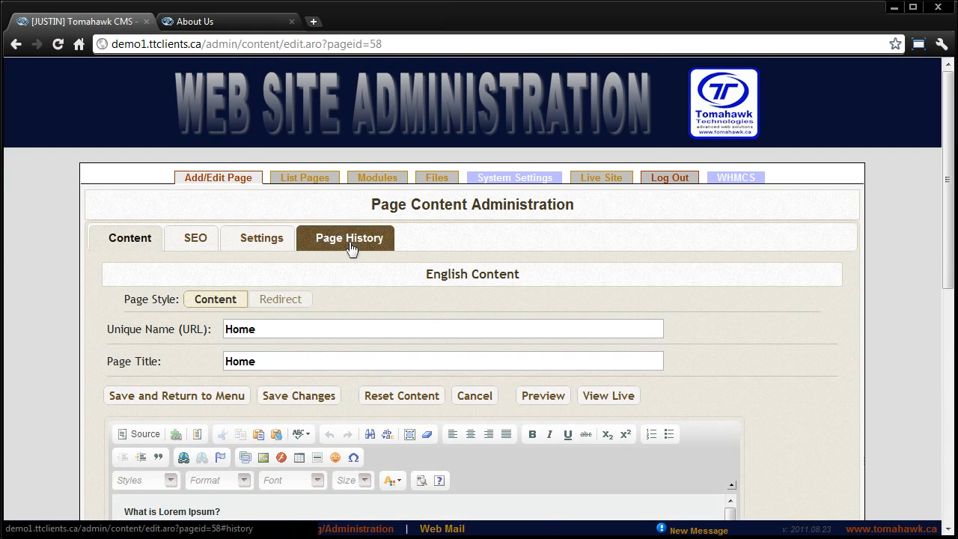
{"action": "left_click", "coordinate": [350, 241]}
{"action": "key", "text": "alt+Left"}
{"action": "scroll", "coordinate": [300, 297], "scroll_direction": "up", "scroll_amount": 3}
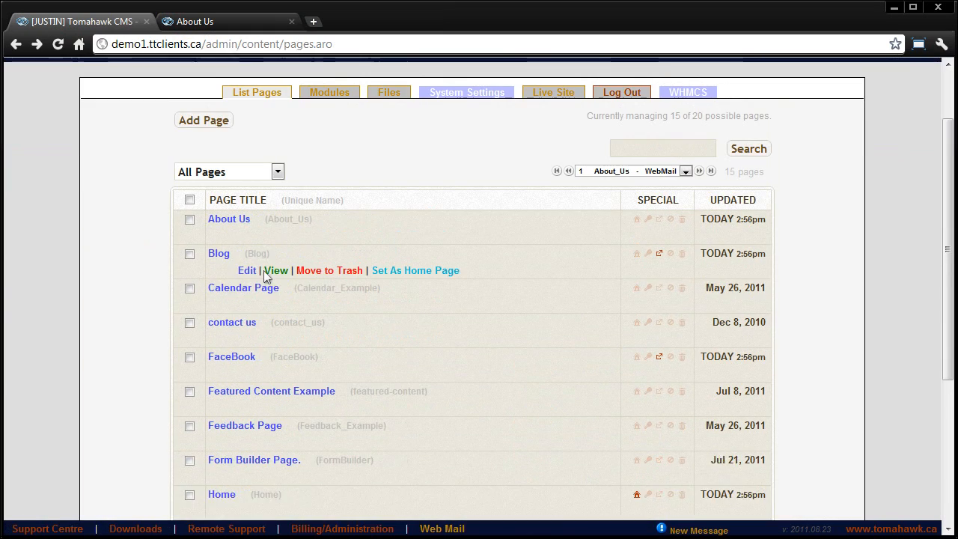
Open the About Us page for editing and examine the previous versions and Keep settings in its page history
{"action": "scroll", "coordinate": [265, 277], "scroll_direction": "up", "scroll_amount": 1}
{"action": "left_click", "coordinate": [246, 251]}
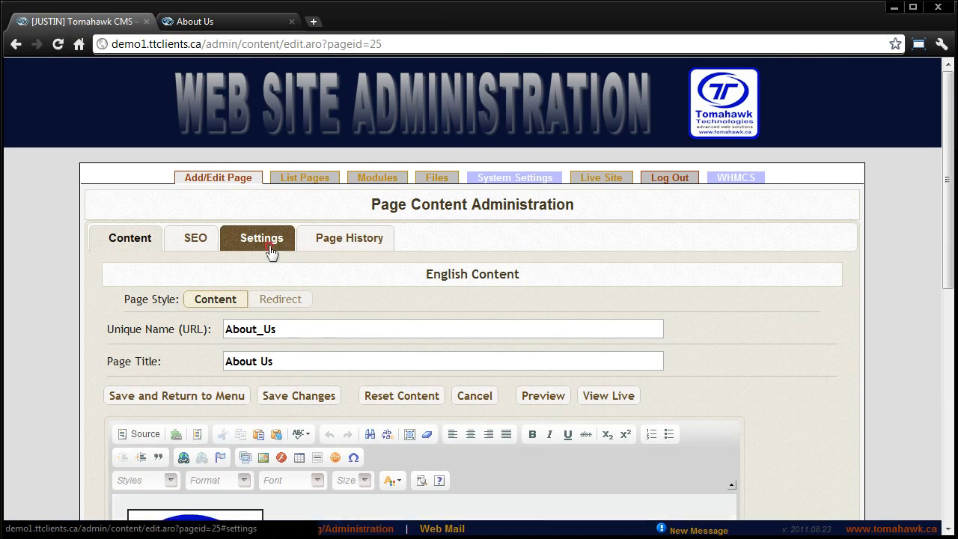
{"action": "left_click", "coordinate": [270, 252]}
{"action": "left_click", "coordinate": [332, 239]}
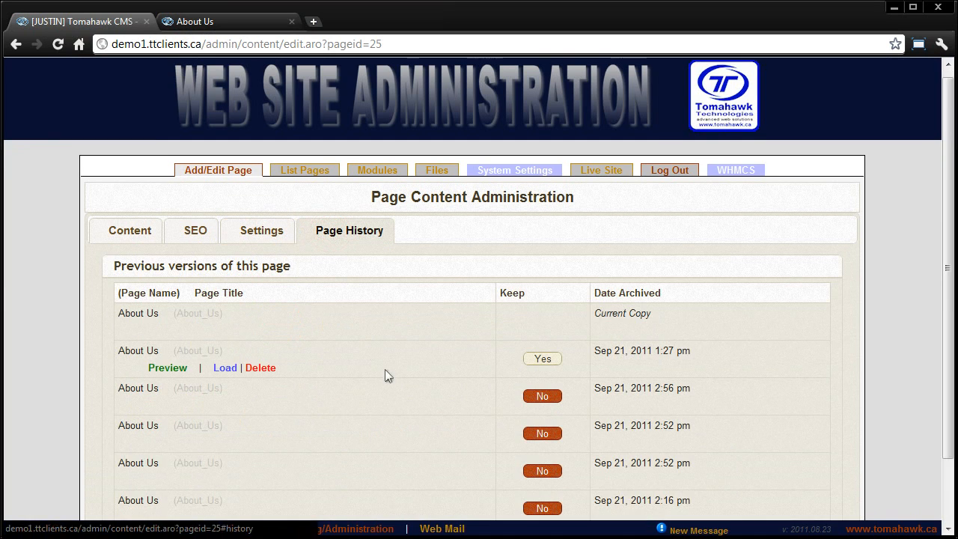
{"action": "scroll", "coordinate": [397, 375], "scroll_direction": "down", "scroll_amount": 1}
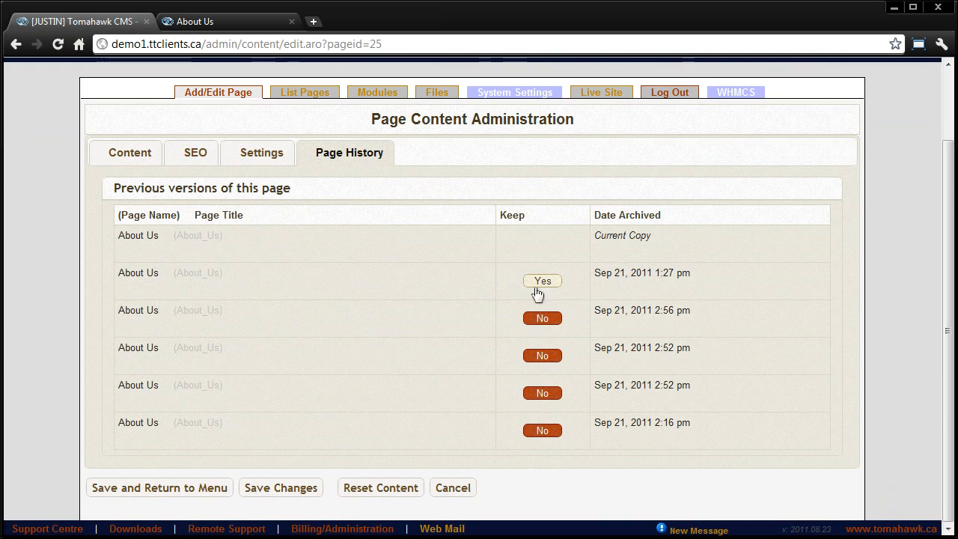
{"action": "mouse_move", "coordinate": [544, 319]}
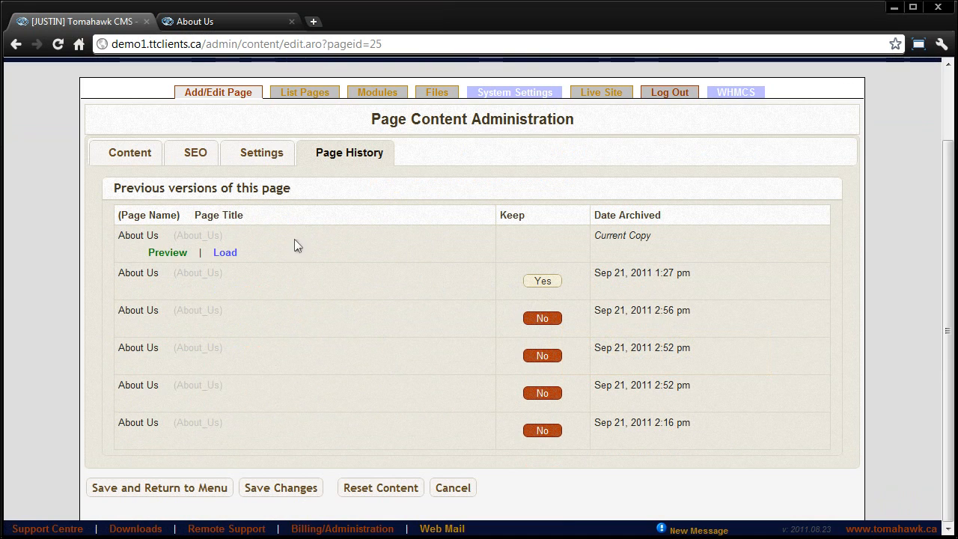
Review the About Us page's content in the editor, glance at the live site, and go back to the page history
{"action": "left_click", "coordinate": [131, 155]}
{"action": "scroll", "coordinate": [419, 337], "scroll_direction": "down", "scroll_amount": 2}
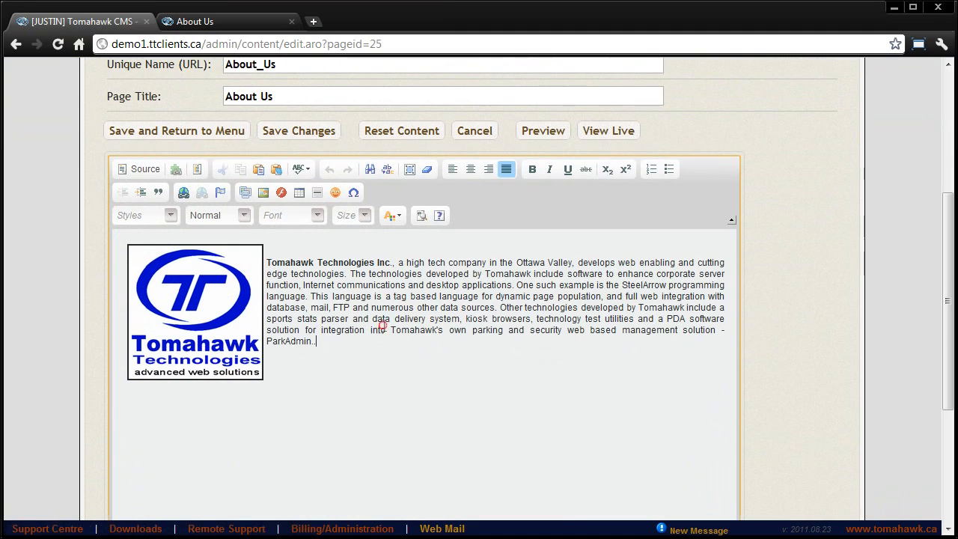
{"action": "left_click_drag", "start_coordinate": [382, 330], "coordinate": [334, 313]}
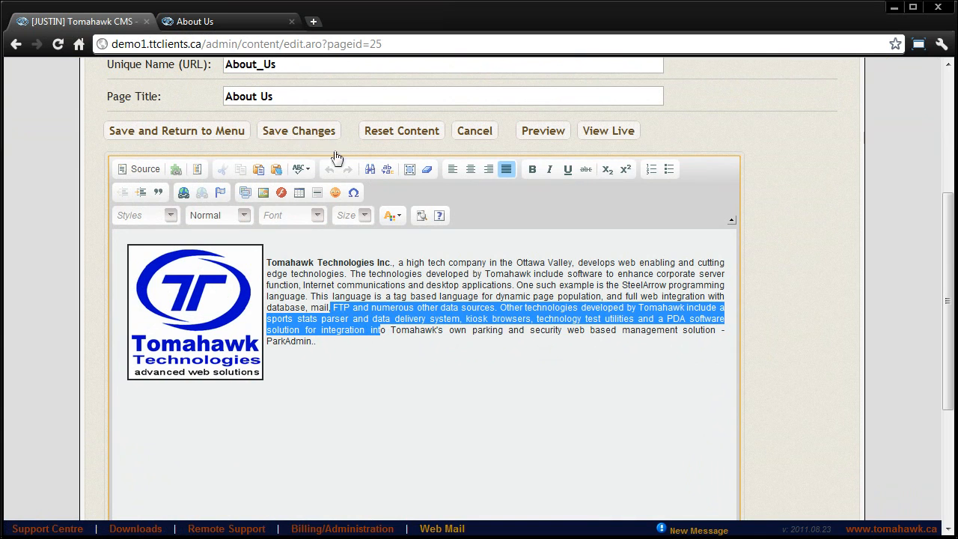
{"action": "scroll", "coordinate": [351, 199], "scroll_direction": "up", "scroll_amount": 3}
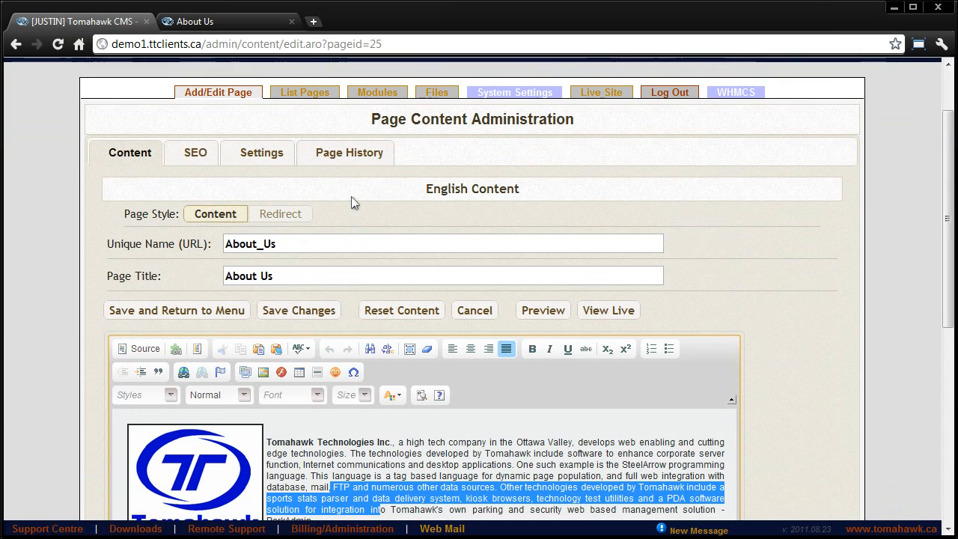
{"action": "left_click", "coordinate": [327, 453]}
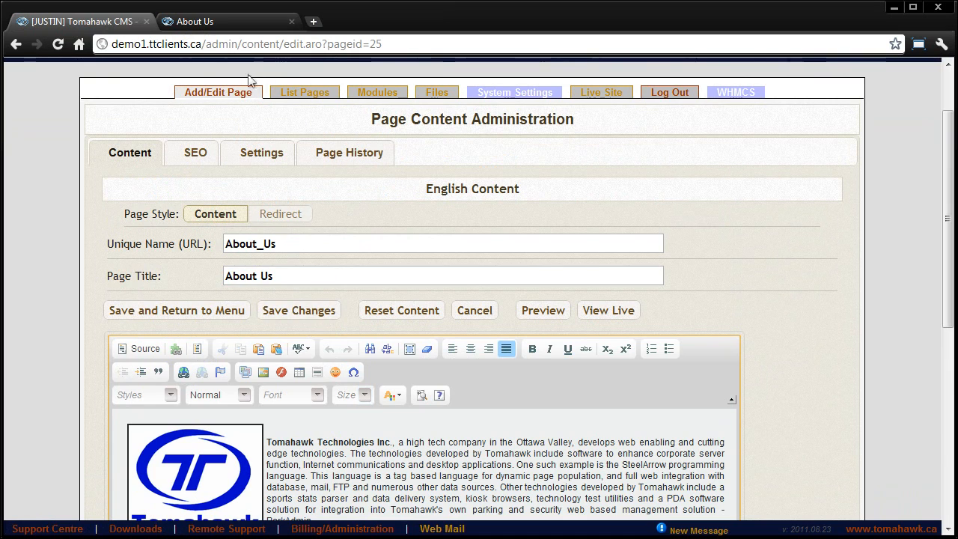
{"action": "left_click", "coordinate": [207, 21]}
{"action": "left_click", "coordinate": [110, 24]}
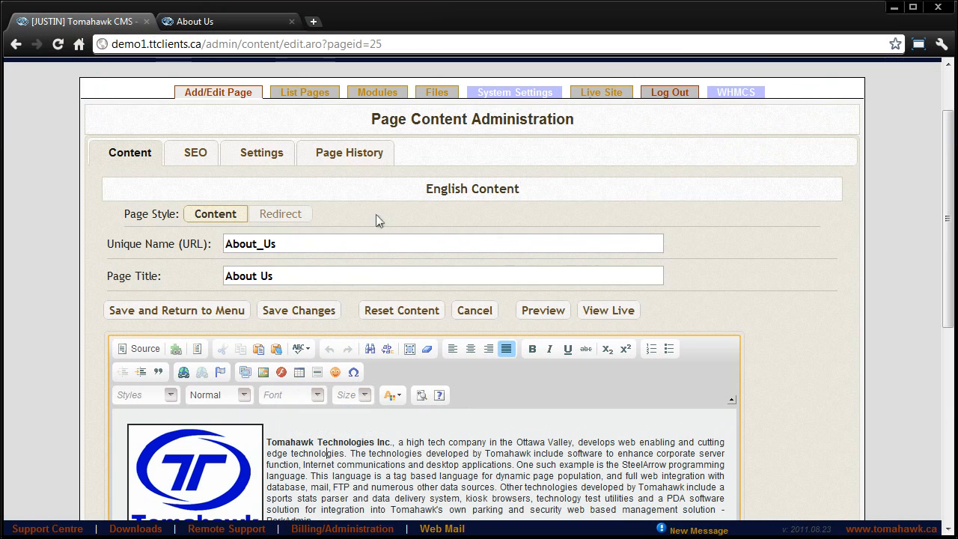
{"action": "left_click", "coordinate": [346, 146]}
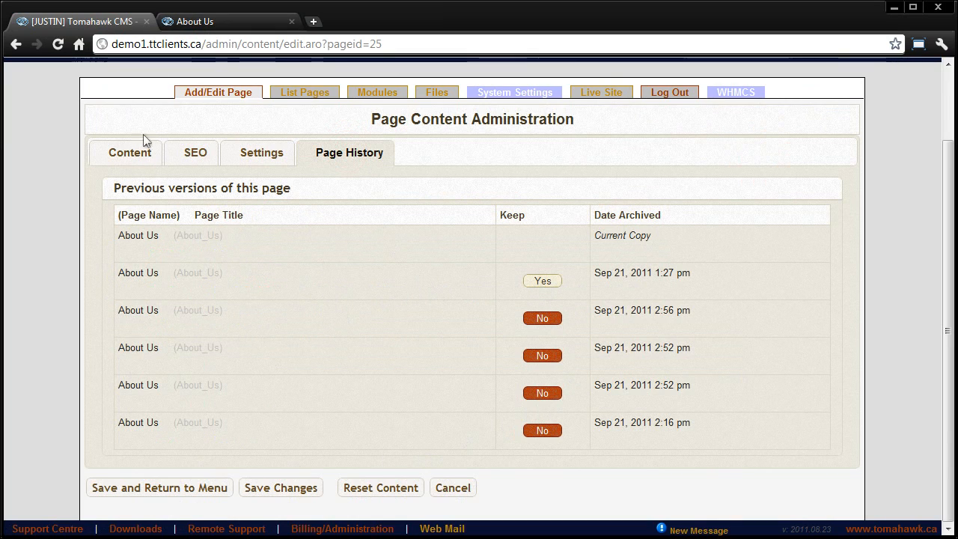
Delete all of the About Us page's content in the editor and save the changes
{"action": "left_click", "coordinate": [129, 152]}
{"action": "scroll", "coordinate": [329, 321], "scroll_direction": "down", "scroll_amount": 3}
{"action": "left_click", "coordinate": [355, 396]}
{"action": "key", "text": "ctrl+a"}
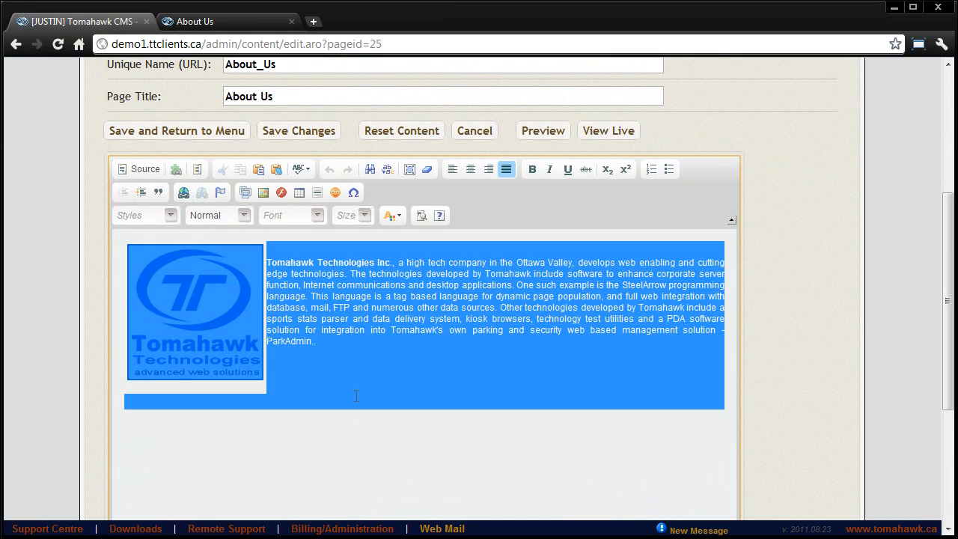
{"action": "key", "text": "Delete"}
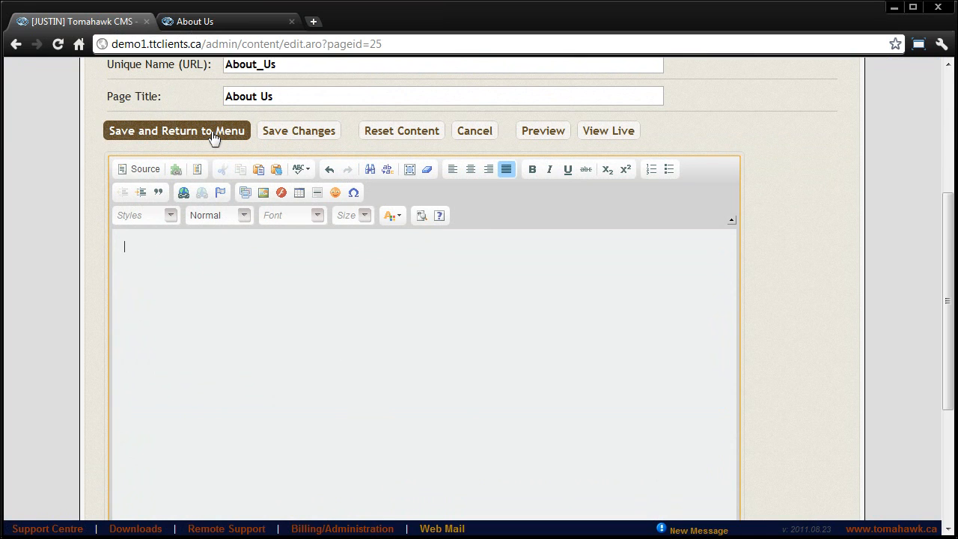
{"action": "left_click", "coordinate": [280, 141]}
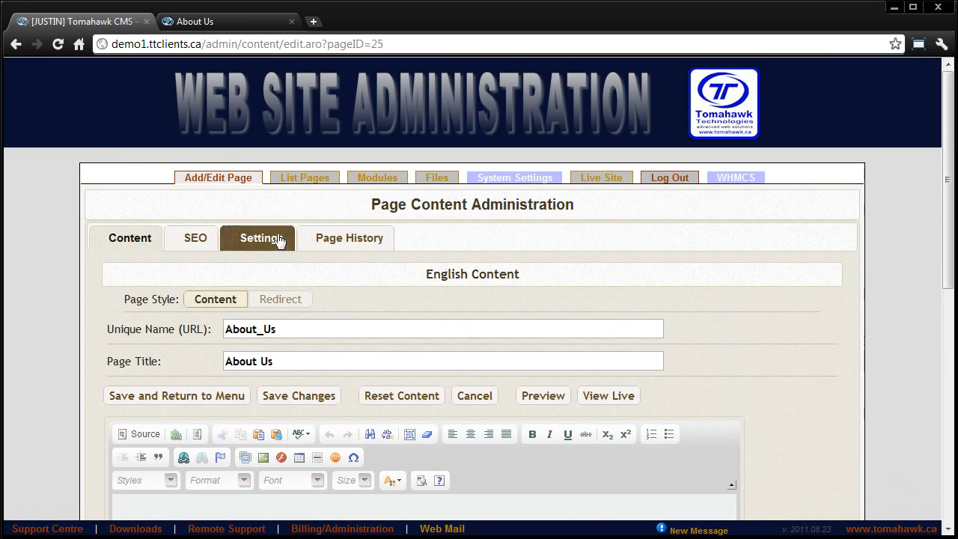
Reopen the About Us page from the page list and compare its page history, including the current copy, with its content
{"action": "left_click", "coordinate": [313, 183]}
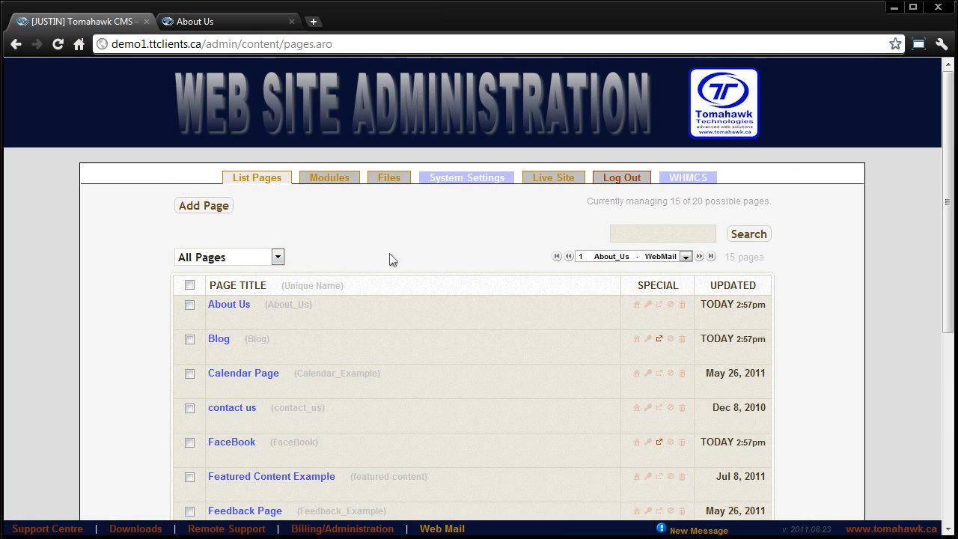
{"action": "mouse_move", "coordinate": [322, 318]}
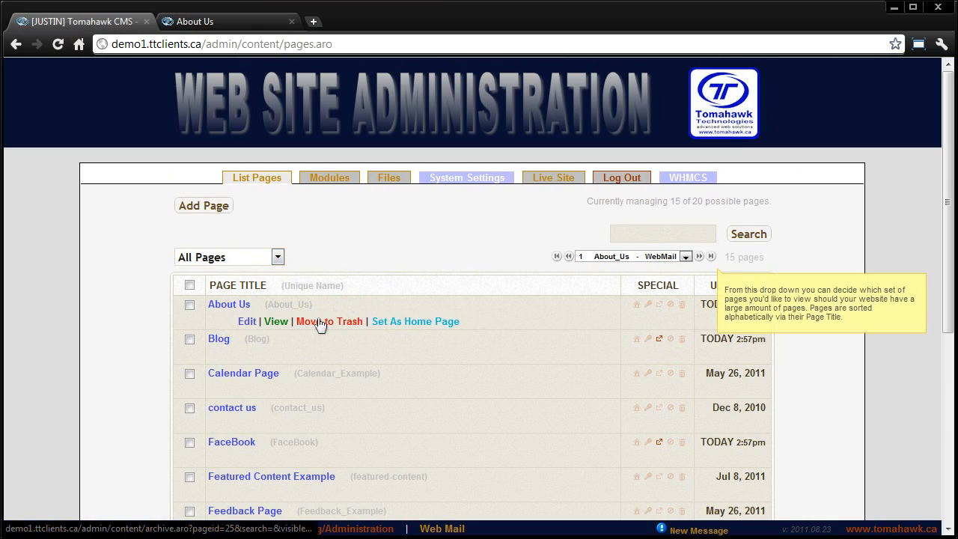
{"action": "left_click", "coordinate": [248, 322]}
{"action": "scroll", "coordinate": [404, 404], "scroll_direction": "down", "scroll_amount": 2}
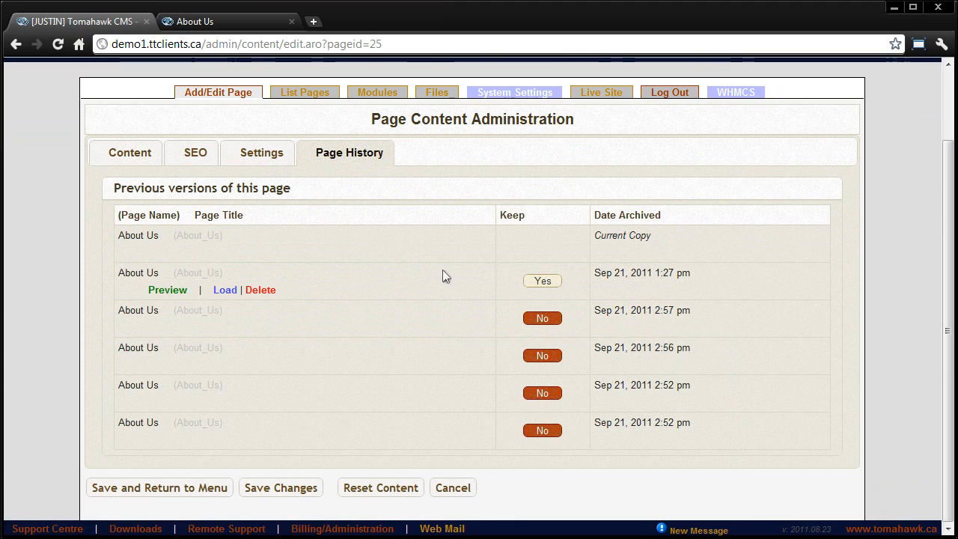
{"action": "left_click_drag", "start_coordinate": [650, 237], "coordinate": [613, 237]}
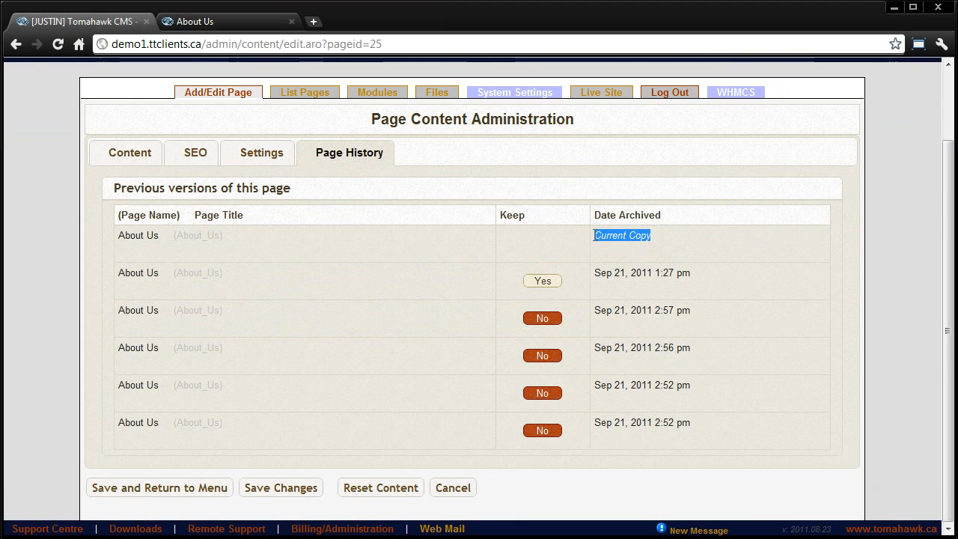
{"action": "left_click", "coordinate": [135, 159]}
{"action": "scroll", "coordinate": [270, 344], "scroll_direction": "down", "scroll_amount": 3}
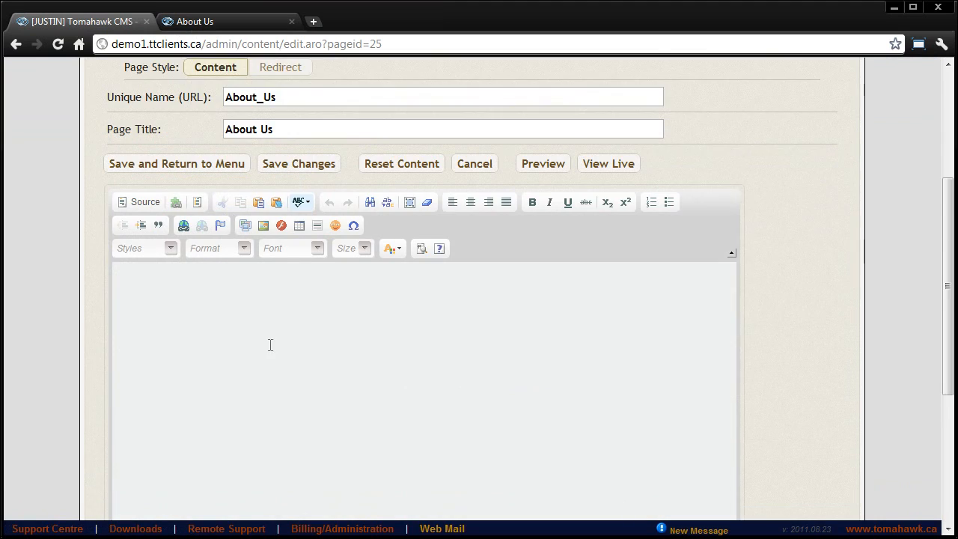
Open the About Us page history and preview the version archived Sep 21, 2011 2:57 pm, closing each preview
{"action": "scroll", "coordinate": [383, 371], "scroll_direction": "up", "scroll_amount": 3}
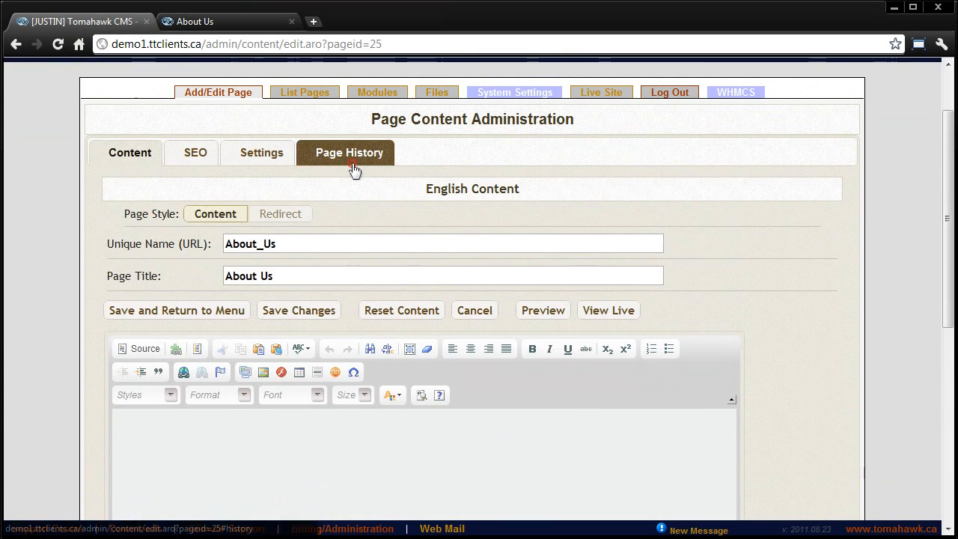
{"action": "left_click", "coordinate": [350, 158]}
{"action": "mouse_move", "coordinate": [251, 270]}
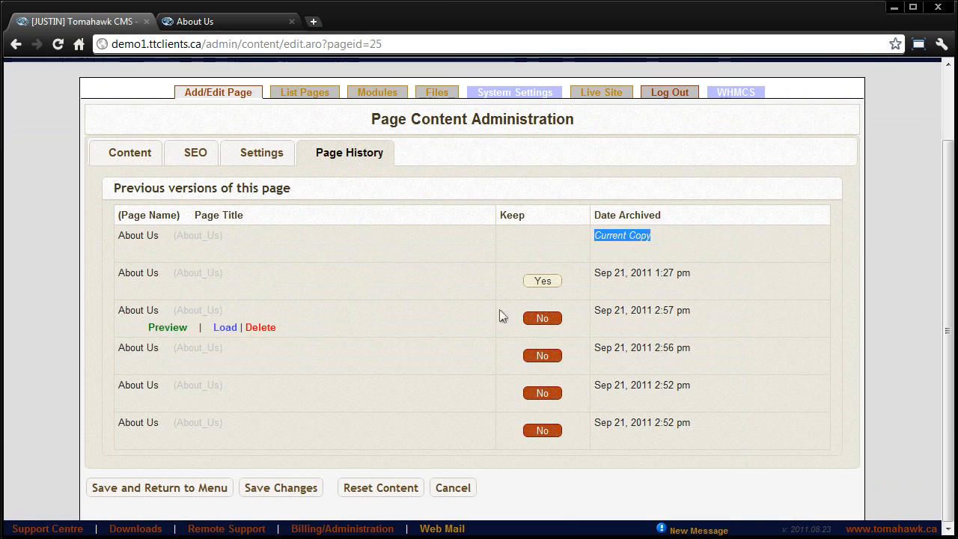
{"action": "left_click_drag", "start_coordinate": [696, 313], "coordinate": [600, 303]}
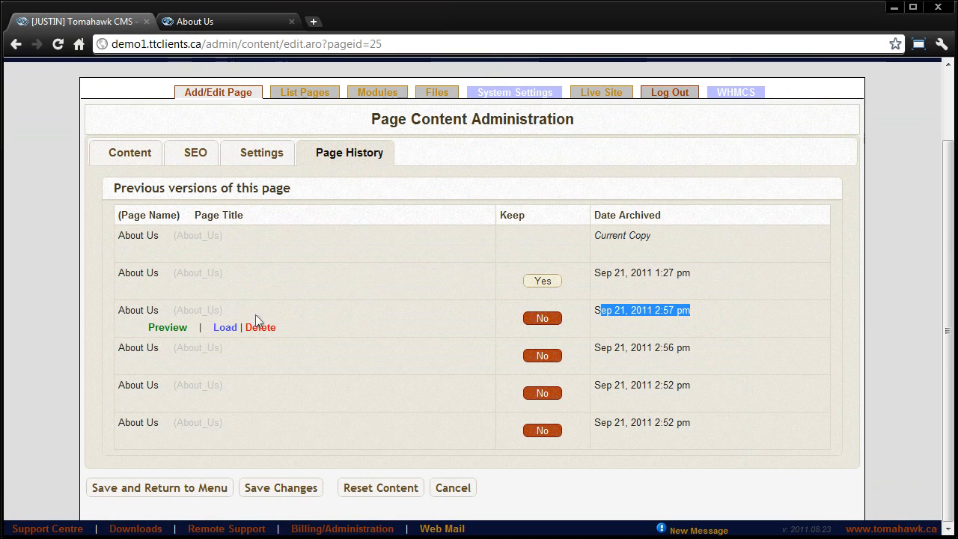
{"action": "left_click", "coordinate": [175, 330]}
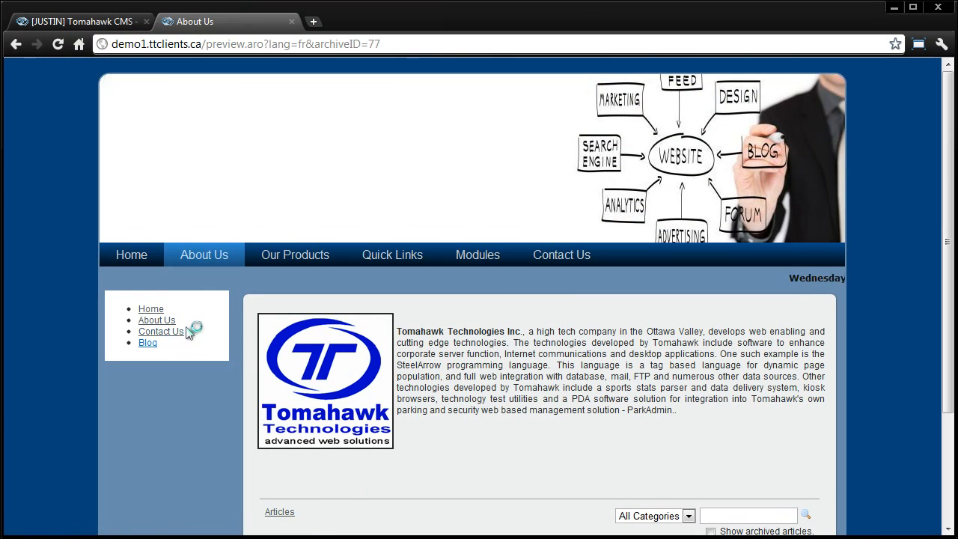
{"action": "scroll", "coordinate": [471, 277], "scroll_direction": "down", "scroll_amount": 3}
{"action": "scroll", "coordinate": [470, 277], "scroll_direction": "down", "scroll_amount": 2}
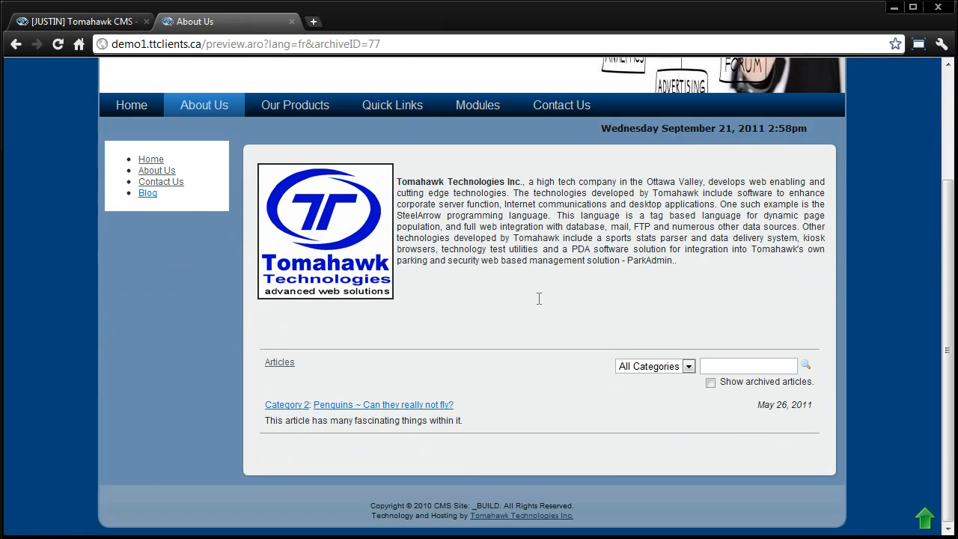
{"action": "left_click", "coordinate": [291, 21]}
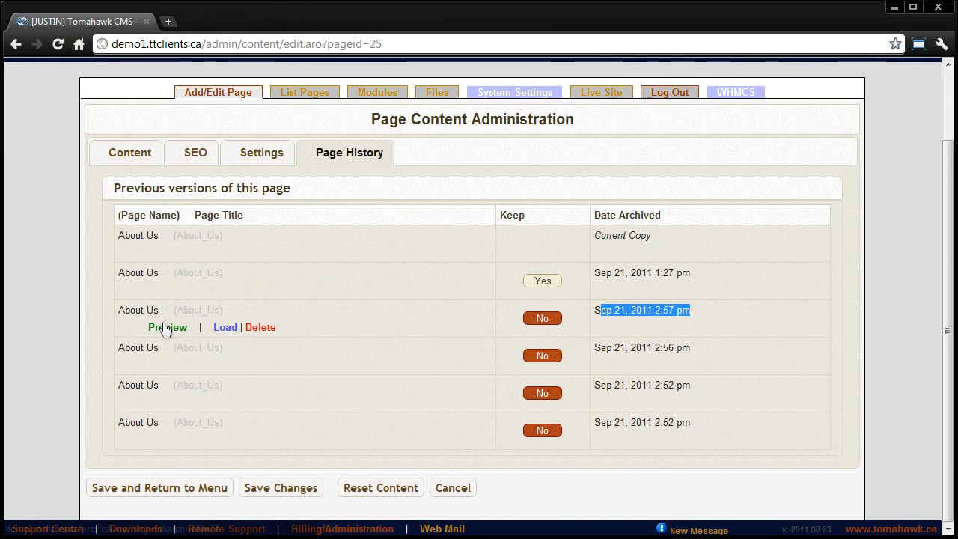
{"action": "left_click", "coordinate": [166, 327]}
{"action": "left_click", "coordinate": [290, 22]}
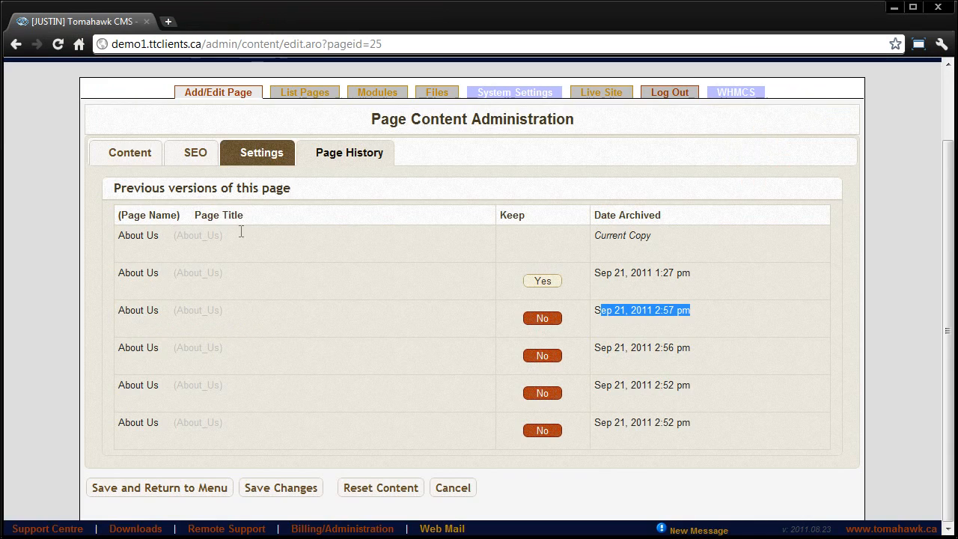
Load the version archived Sep 21, 2011 2:57 pm into the editor and save it as the current page
{"action": "left_click", "coordinate": [223, 327]}
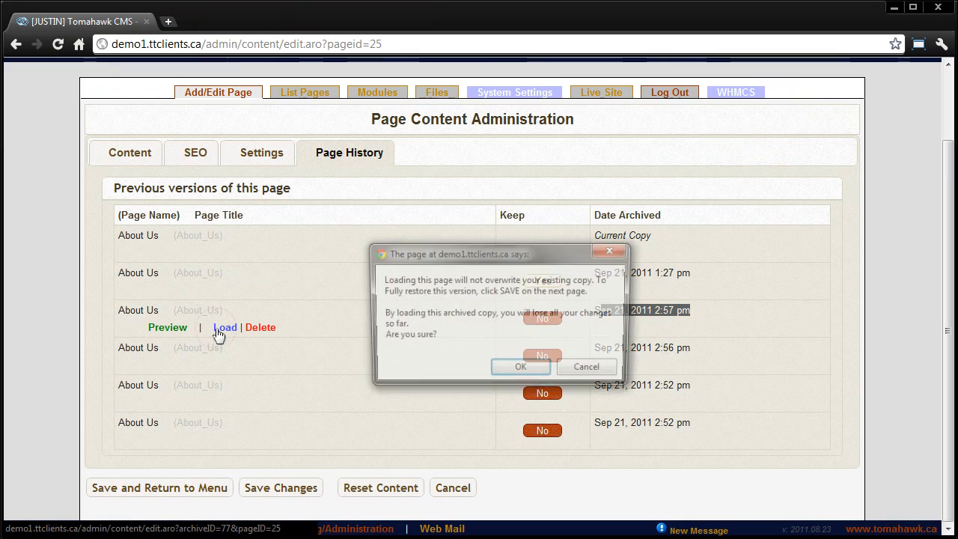
{"action": "left_click", "coordinate": [522, 371]}
{"action": "scroll", "coordinate": [416, 357], "scroll_direction": "down", "scroll_amount": 2}
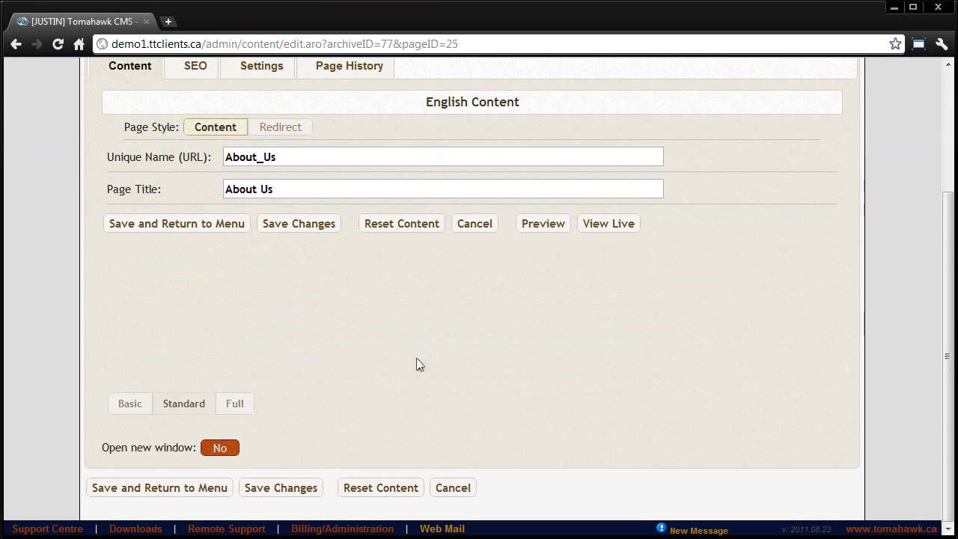
{"action": "scroll", "coordinate": [418, 359], "scroll_direction": "up", "scroll_amount": 2}
{"action": "scroll", "coordinate": [410, 370], "scroll_direction": "down", "scroll_amount": 2}
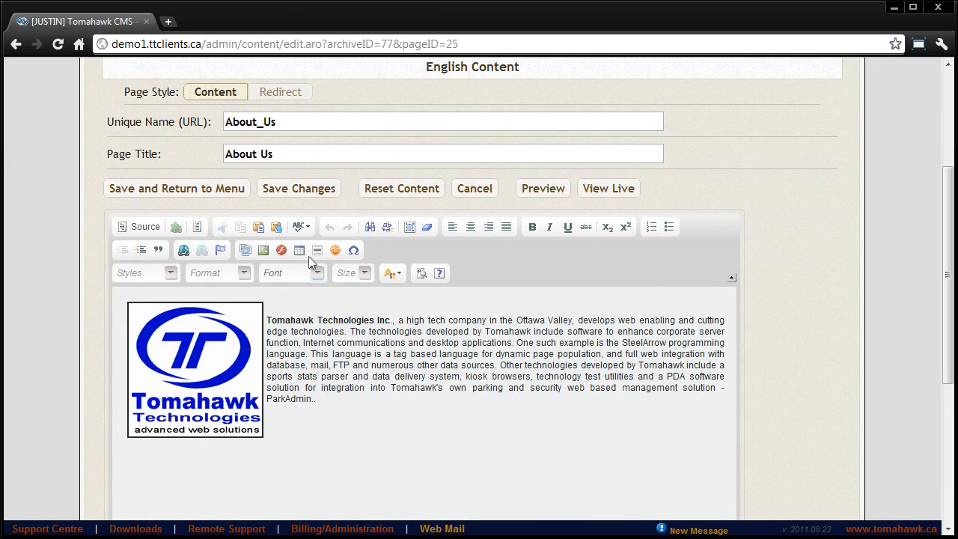
{"action": "left_click", "coordinate": [329, 188]}
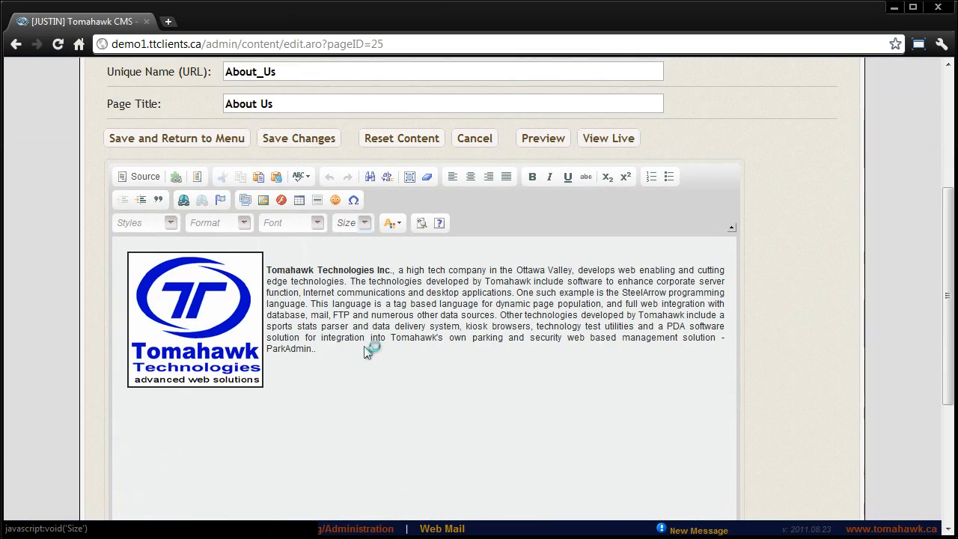
Preview the 2:57 pm version from the updated page history and set its Keep option to Yes
{"action": "scroll", "coordinate": [367, 348], "scroll_direction": "up", "scroll_amount": 3}
{"action": "left_click", "coordinate": [349, 159]}
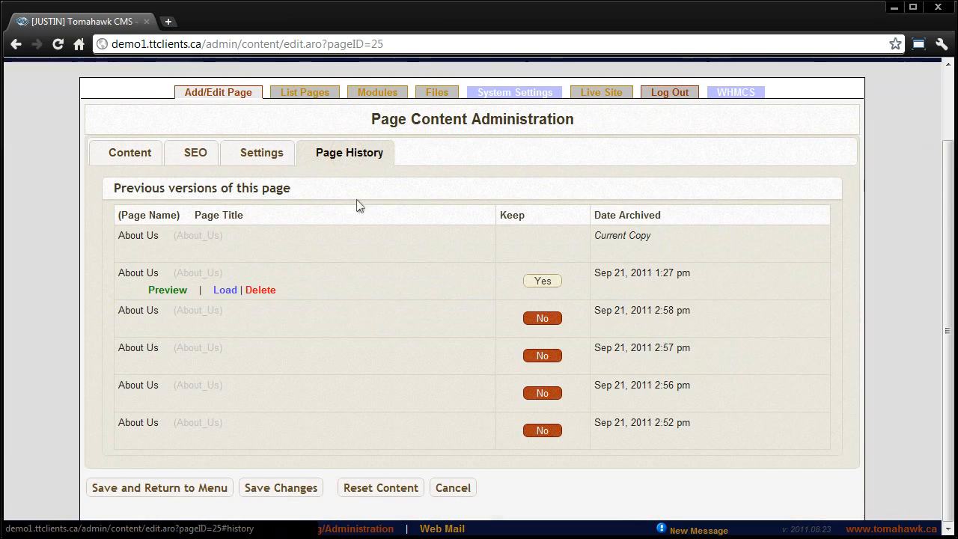
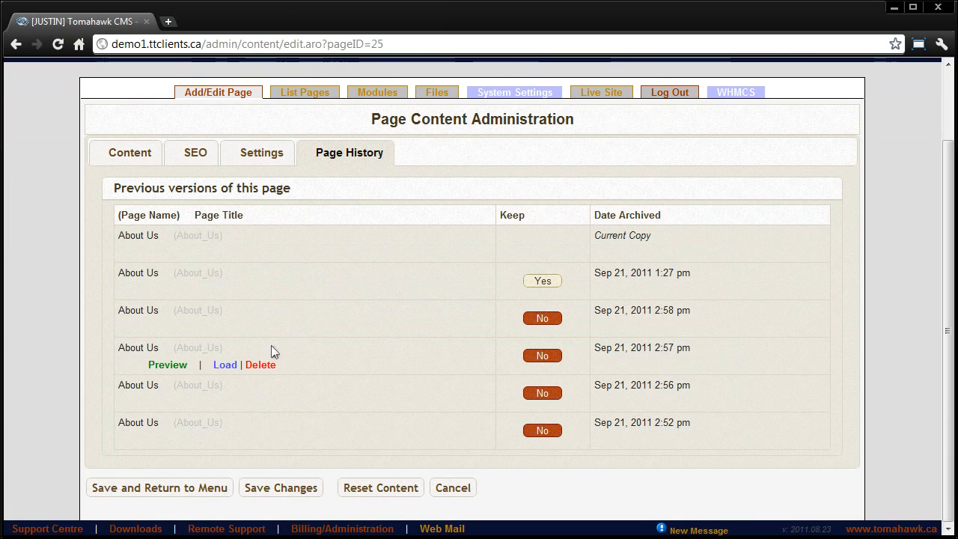
{"action": "left_click", "coordinate": [180, 368]}
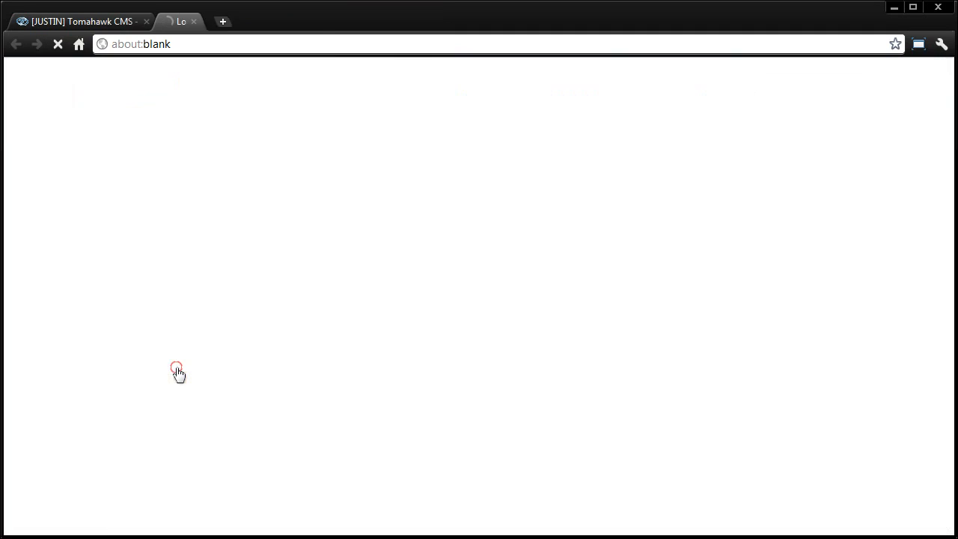
{"action": "scroll", "coordinate": [483, 338], "scroll_direction": "down", "scroll_amount": 3}
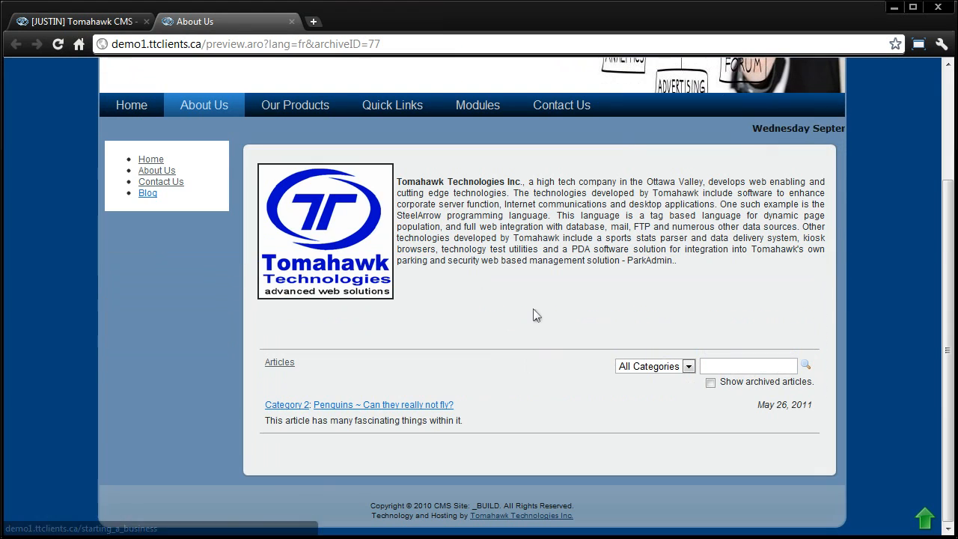
{"action": "left_click", "coordinate": [82, 21]}
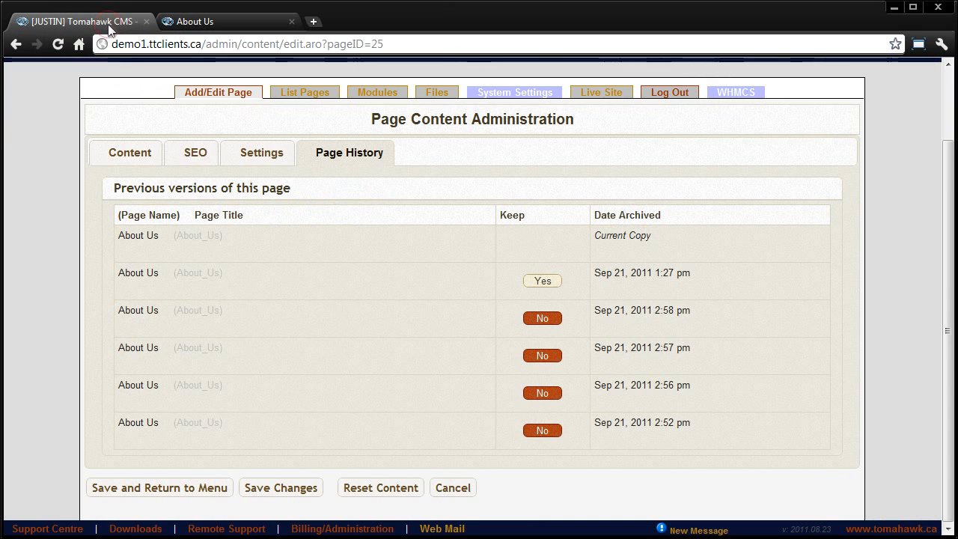
{"action": "left_click", "coordinate": [541, 356]}
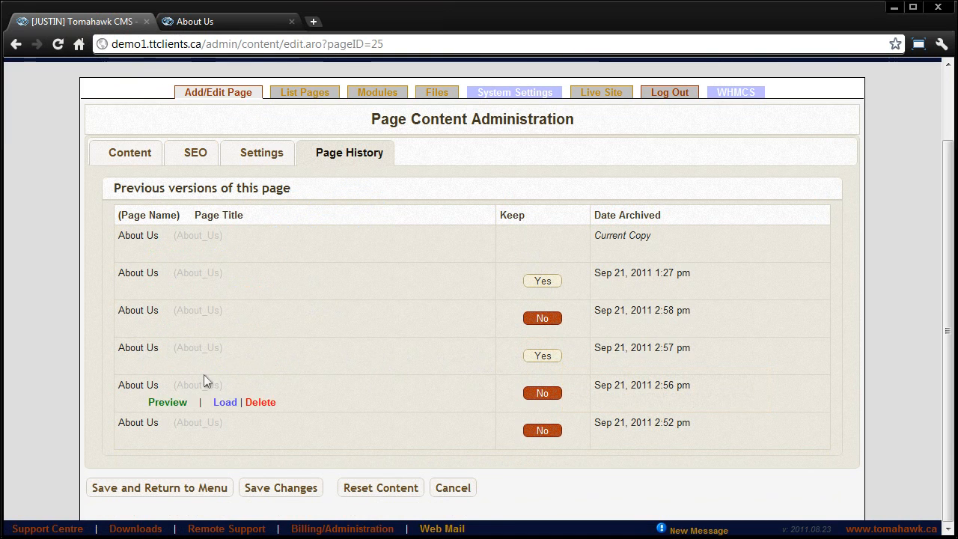
Review the About Us page's content, settings including its page groups, and page history
{"action": "left_click", "coordinate": [130, 152]}
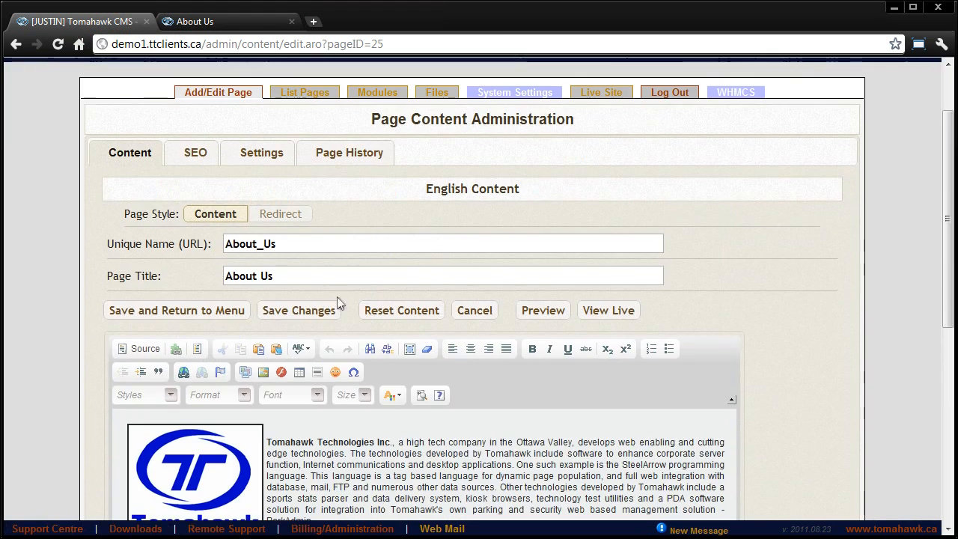
{"action": "left_click", "coordinate": [254, 159]}
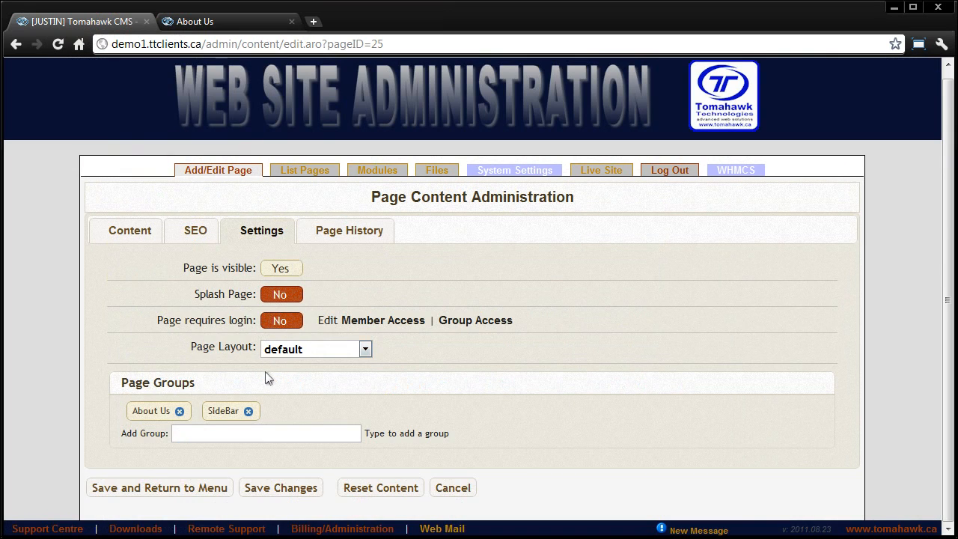
{"action": "left_click", "coordinate": [333, 233]}
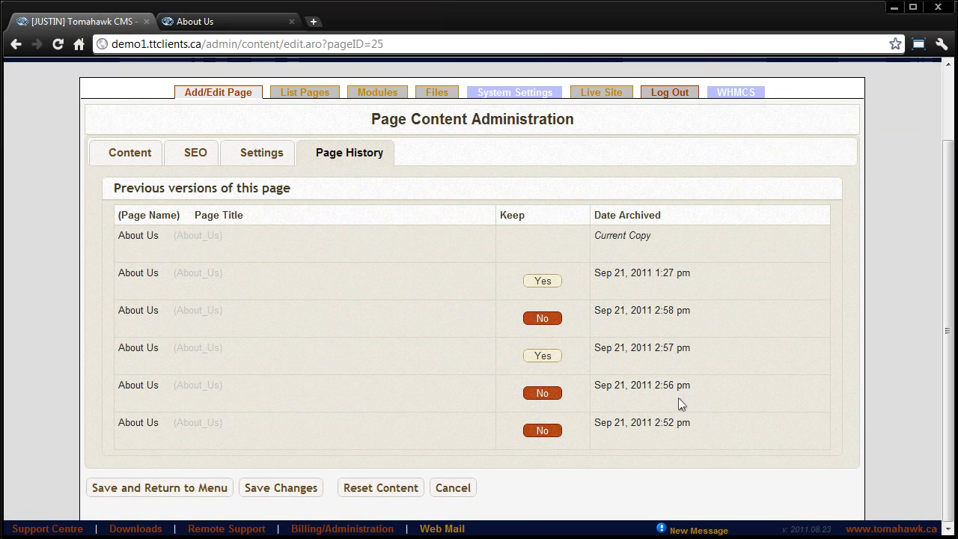
{"action": "left_click", "coordinate": [129, 152]}
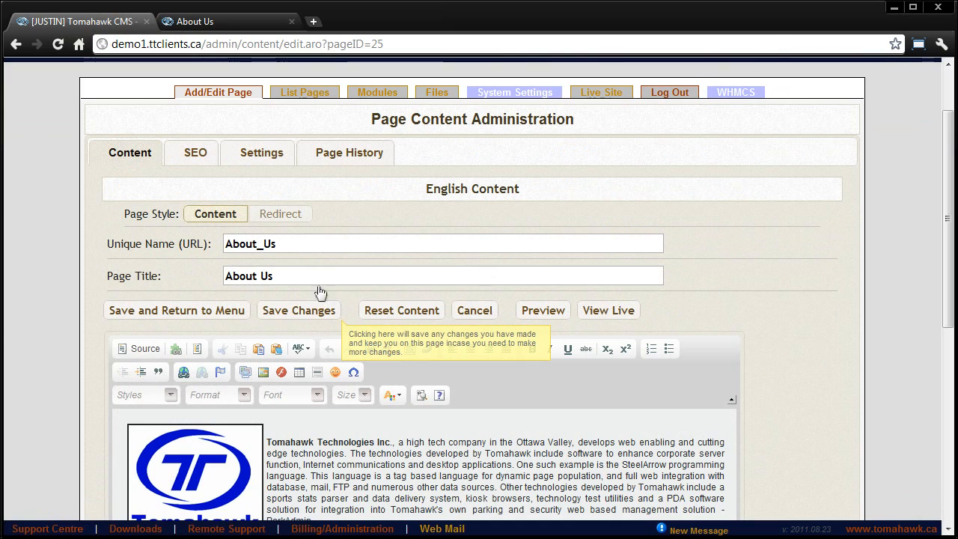
{"action": "left_click", "coordinate": [333, 154]}
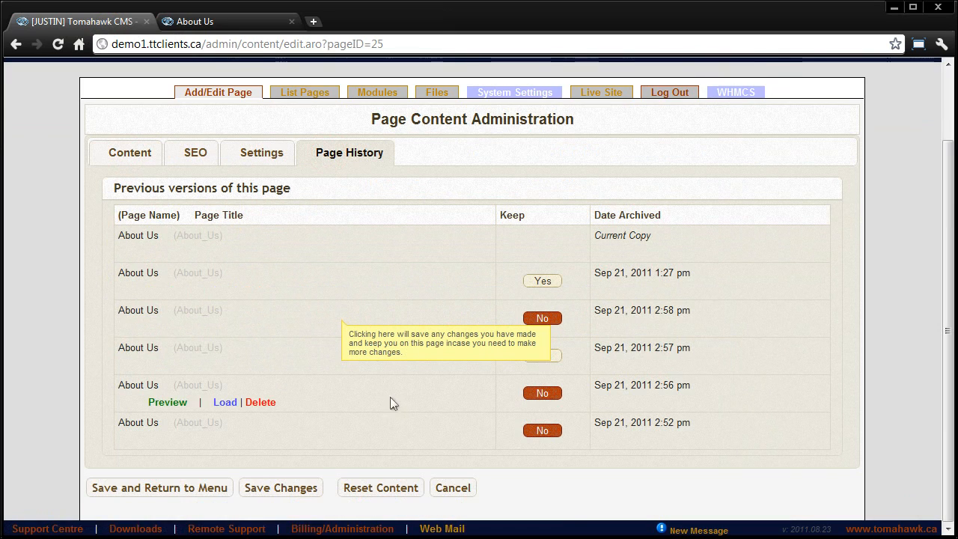
{"action": "scroll", "coordinate": [385, 389], "scroll_direction": "up", "scroll_amount": 2}
{"action": "left_click", "coordinate": [134, 238]}
{"action": "scroll", "coordinate": [319, 280], "scroll_direction": "down", "scroll_amount": 5}
Delete most of the About Us paragraph's text and reset the content to discard the unsaved deletion
{"action": "left_click", "coordinate": [362, 326]}
{"action": "scroll", "coordinate": [362, 326], "scroll_direction": "up", "scroll_amount": 3}
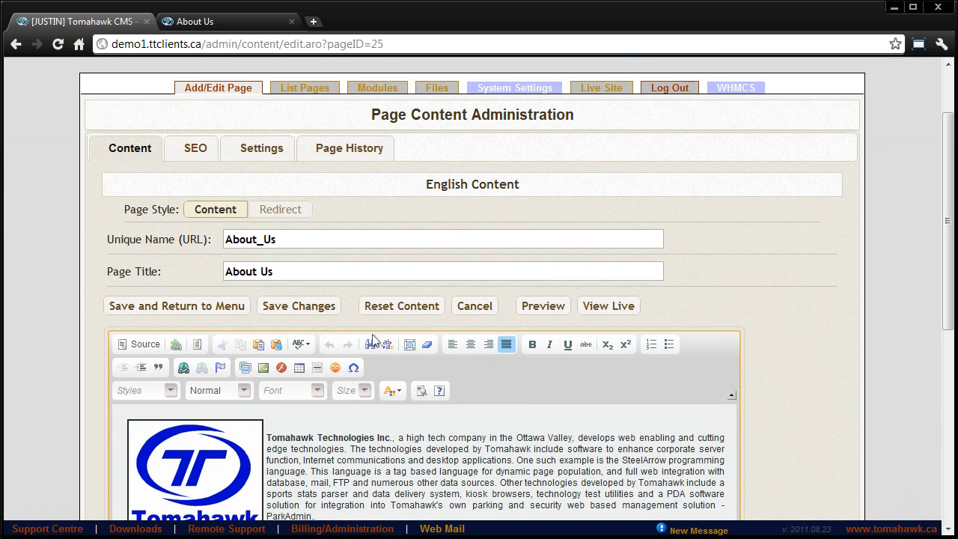
{"action": "left_click_drag", "start_coordinate": [511, 494], "coordinate": [267, 437]}
{"action": "key", "text": "Delete"}
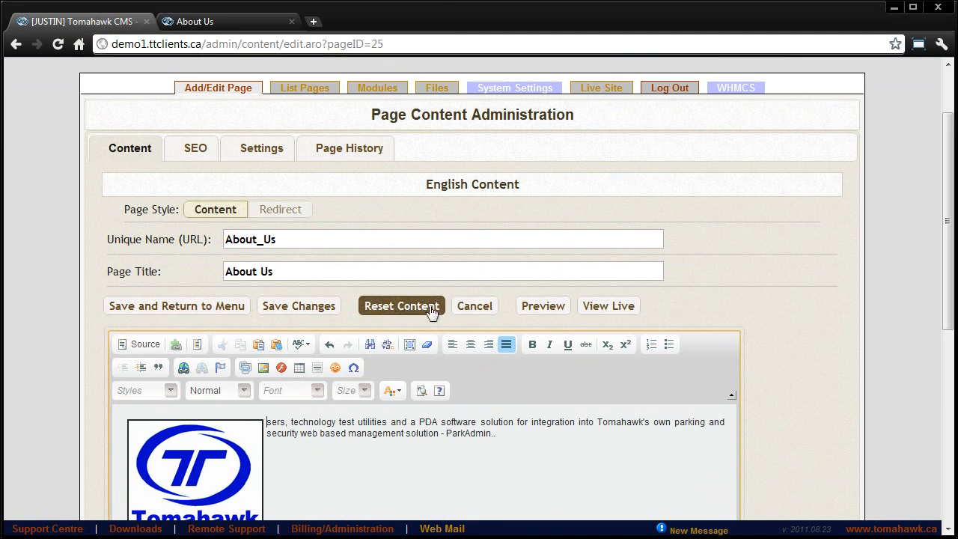
{"action": "left_click", "coordinate": [402, 309]}
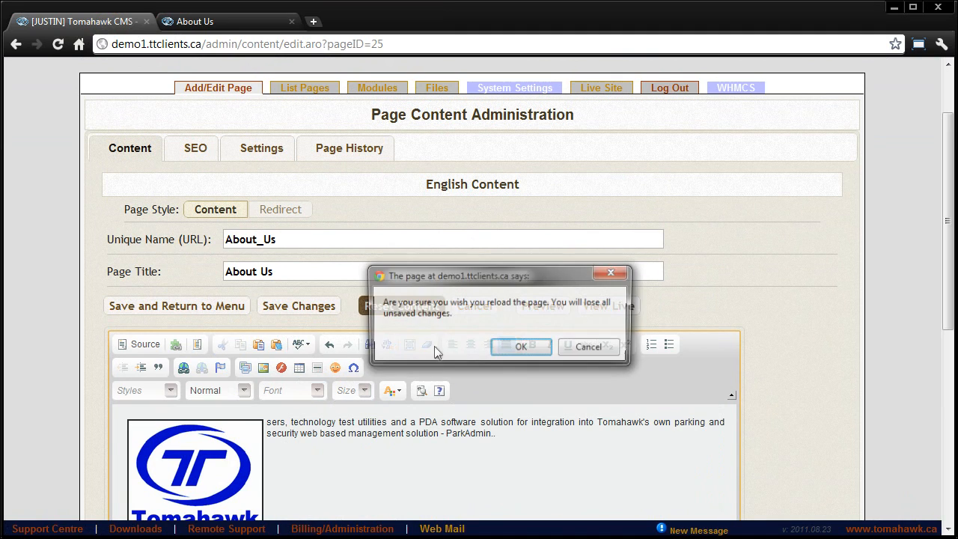
{"action": "left_click", "coordinate": [508, 351]}
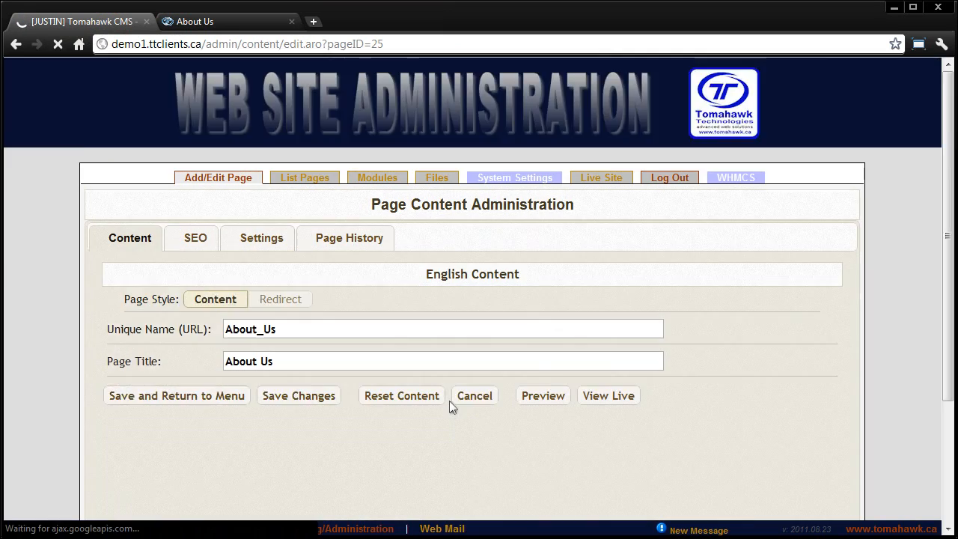
{"action": "scroll", "coordinate": [448, 404], "scroll_direction": "down", "scroll_amount": 4}
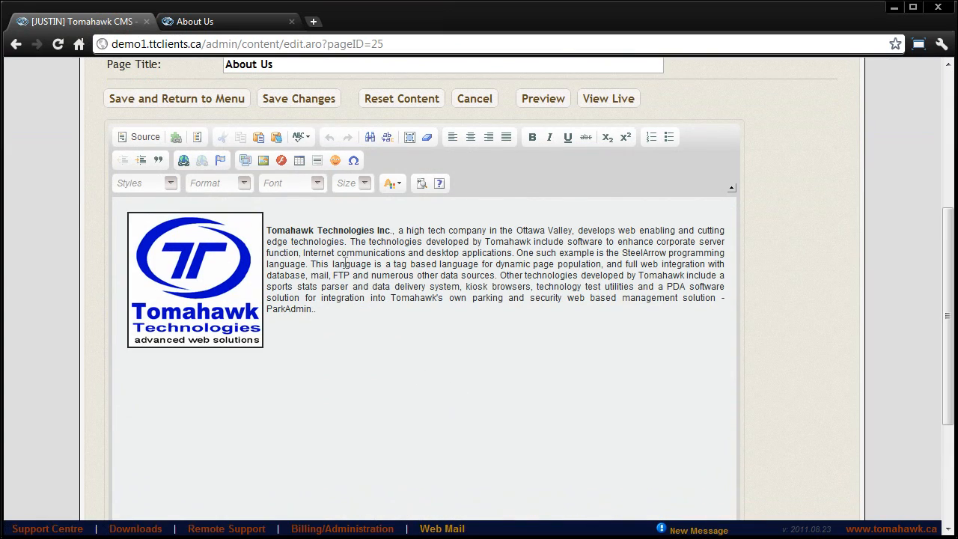
Copy the paragraph's opening text, up to "Internet communications and d", and paste it on a new line above the paragraph
{"action": "scroll", "coordinate": [344, 263], "scroll_direction": "up", "scroll_amount": 1}
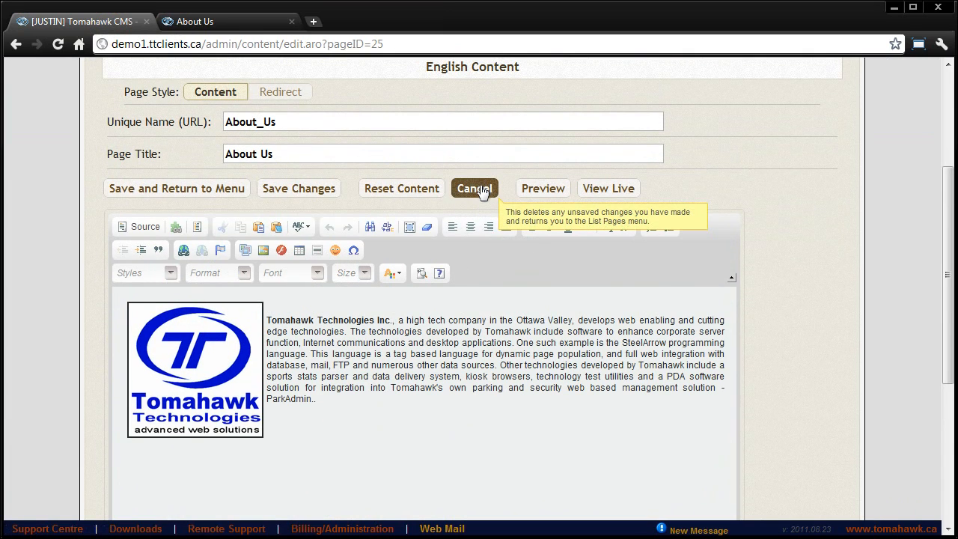
{"action": "left_click_drag", "start_coordinate": [430, 342], "coordinate": [262, 314]}
{"action": "key", "text": "ctrl+c"}
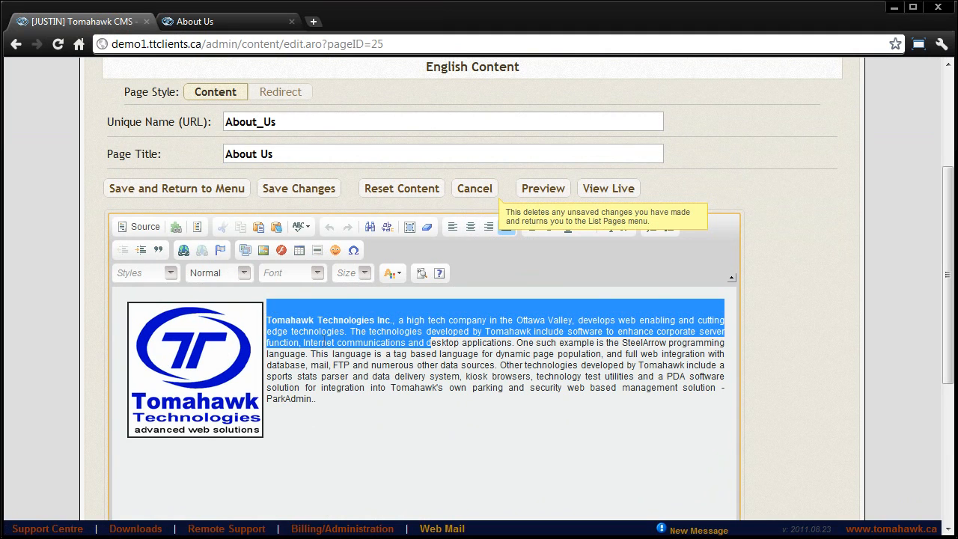
{"action": "left_click", "coordinate": [294, 302]}
{"action": "key", "text": "Return"}
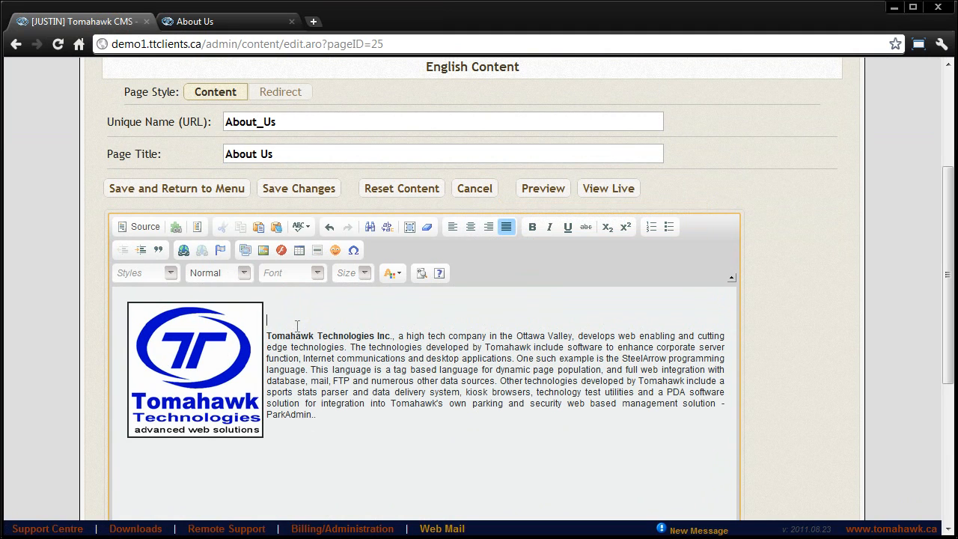
{"action": "key", "text": "ctrl+v"}
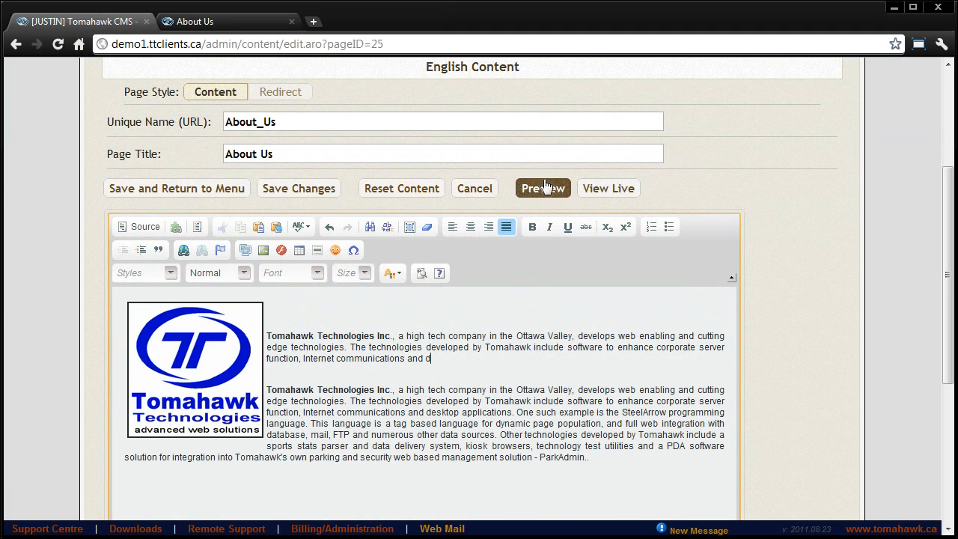
Compare the live About Us page with a preview of the unsaved changes and go back to the editor
{"action": "left_click", "coordinate": [609, 188]}
{"action": "scroll", "coordinate": [450, 384], "scroll_direction": "down", "scroll_amount": 3}
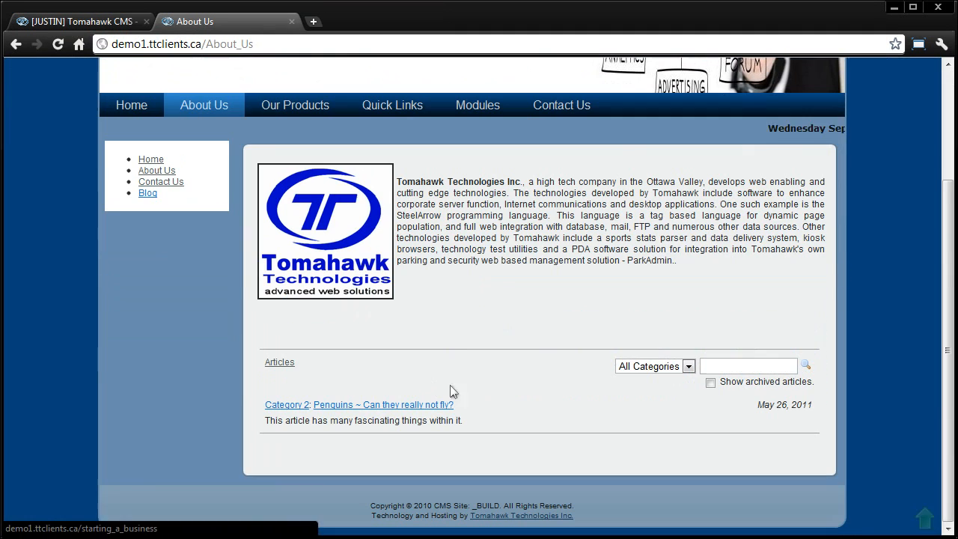
{"action": "left_click", "coordinate": [105, 30]}
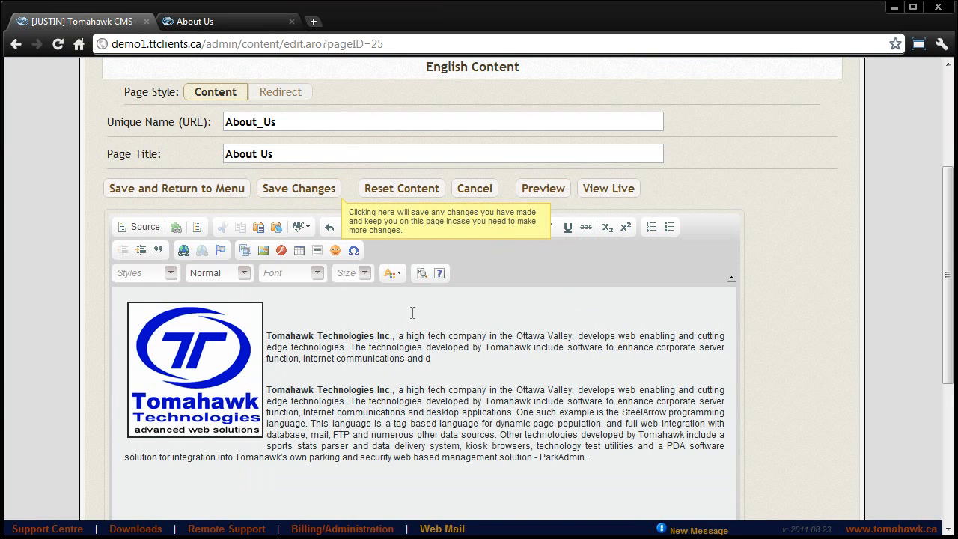
{"action": "left_click", "coordinate": [544, 189]}
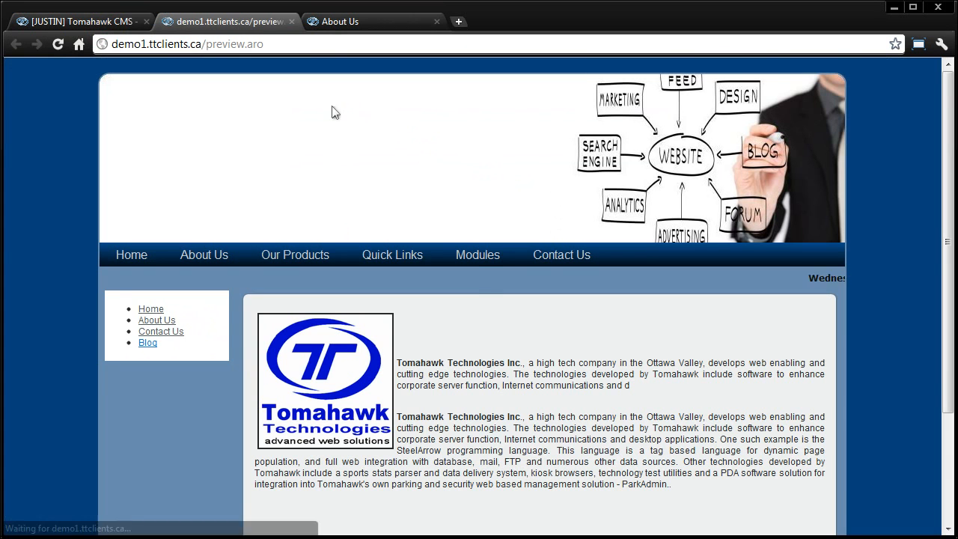
{"action": "scroll", "coordinate": [452, 268], "scroll_direction": "down", "scroll_amount": 2}
{"action": "left_click", "coordinate": [112, 21]}
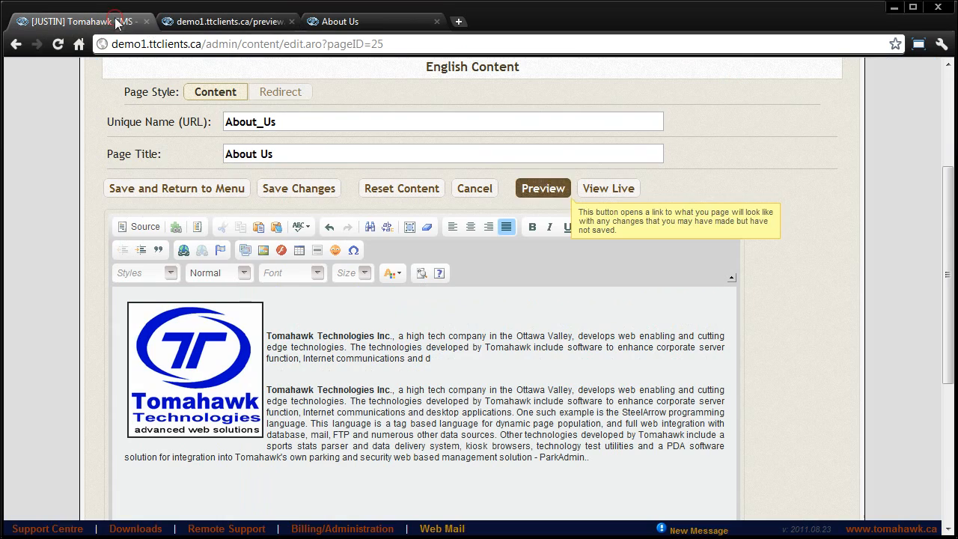
Compare the preview of the unsaved About Us changes with the page content in the editor
{"action": "left_click", "coordinate": [228, 21]}
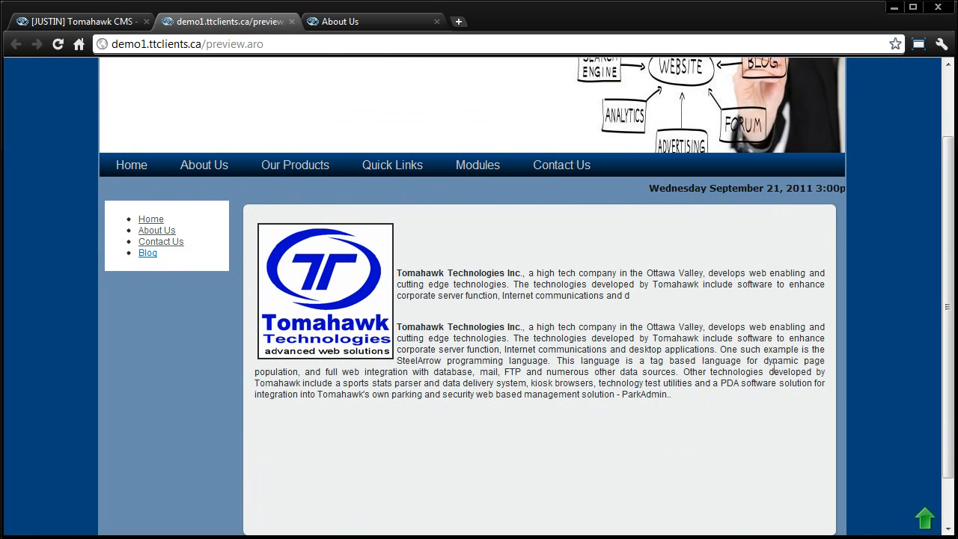
{"action": "left_click", "coordinate": [138, 21]}
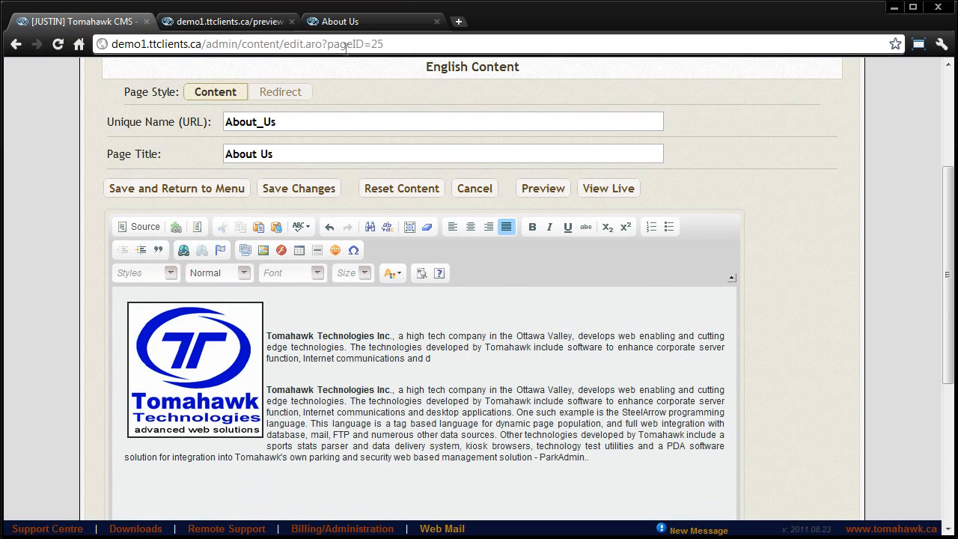
{"action": "left_click", "coordinate": [215, 23]}
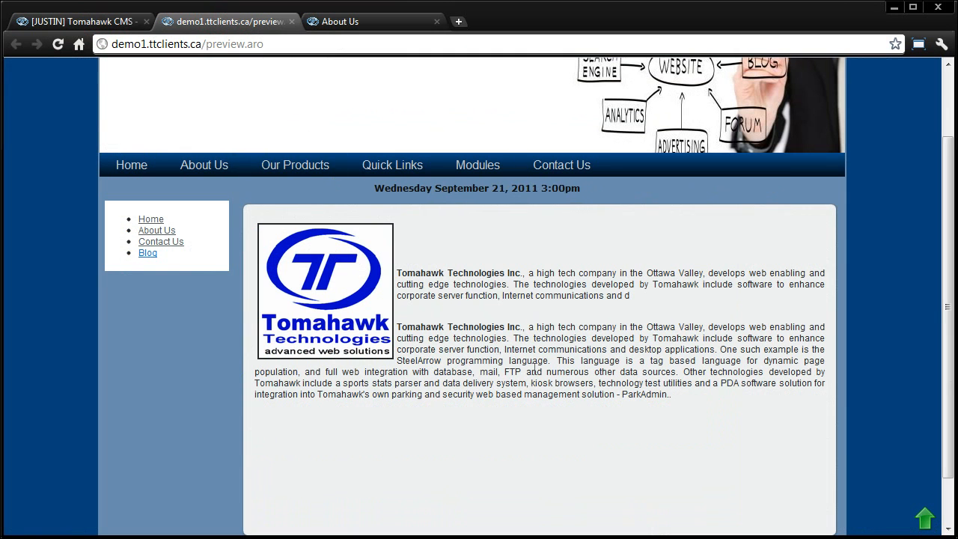
{"action": "left_click", "coordinate": [58, 27]}
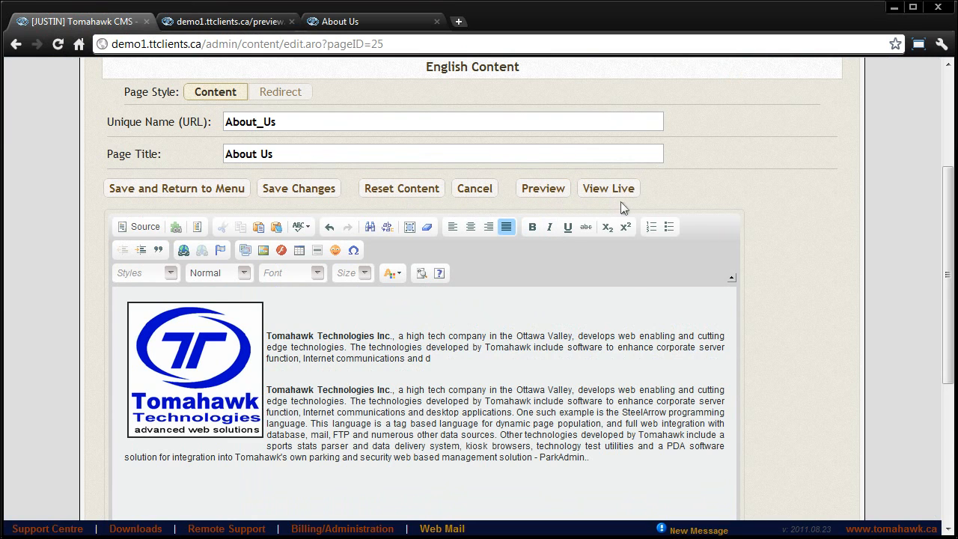
Close the live About Us page and the preview page, leaving only the CMS editor open
{"action": "left_click", "coordinate": [392, 25]}
{"action": "left_click", "coordinate": [437, 21]}
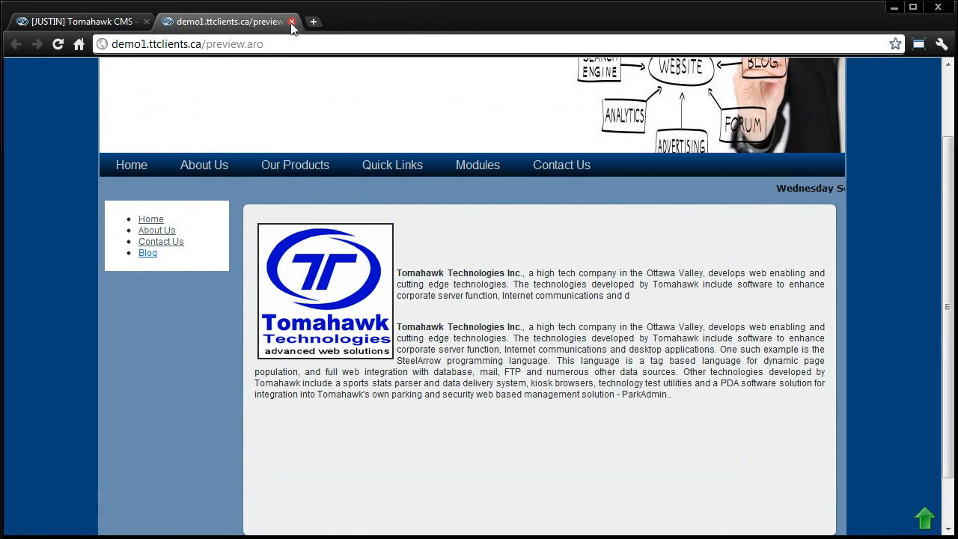
{"action": "left_click", "coordinate": [291, 22]}
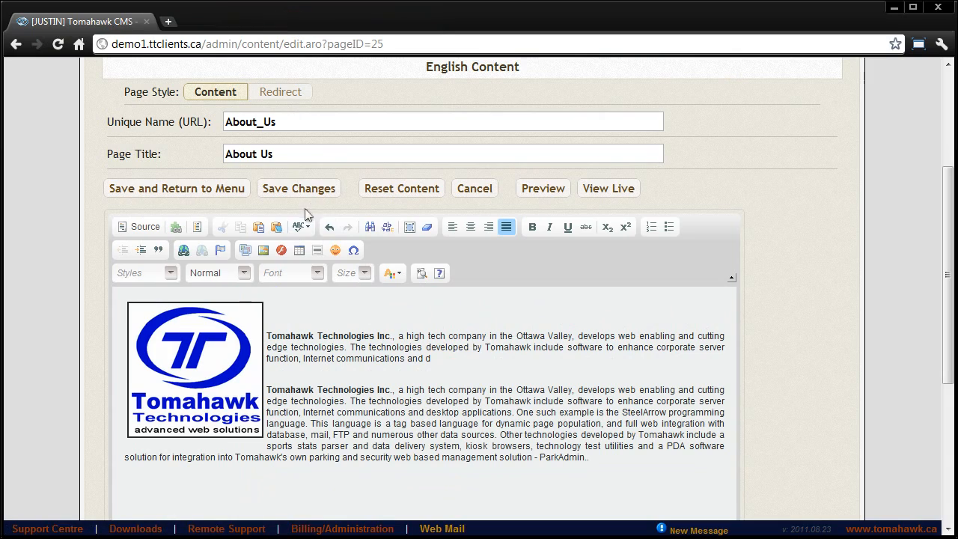
Look over the rest of the About Us edit form and return to the list of all pages
{"action": "scroll", "coordinate": [324, 206], "scroll_direction": "up", "scroll_amount": 3}
{"action": "scroll", "coordinate": [387, 245], "scroll_direction": "down", "scroll_amount": 5}
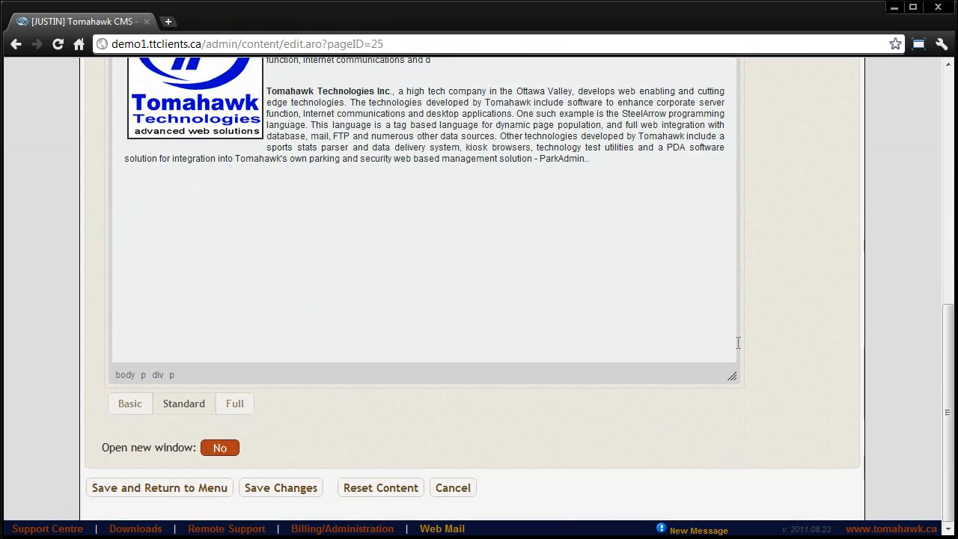
{"action": "scroll", "coordinate": [471, 246], "scroll_direction": "up", "scroll_amount": 5}
{"action": "left_click", "coordinate": [314, 128]}
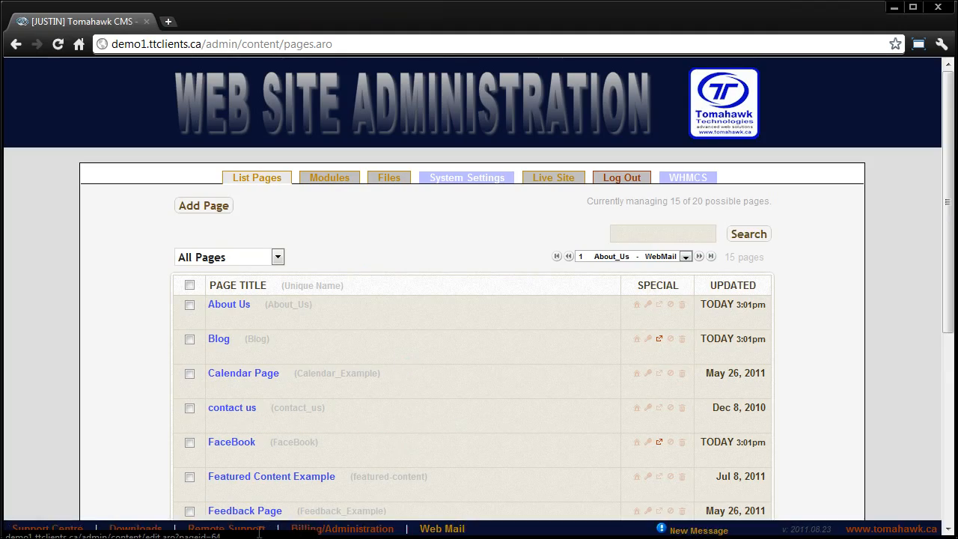